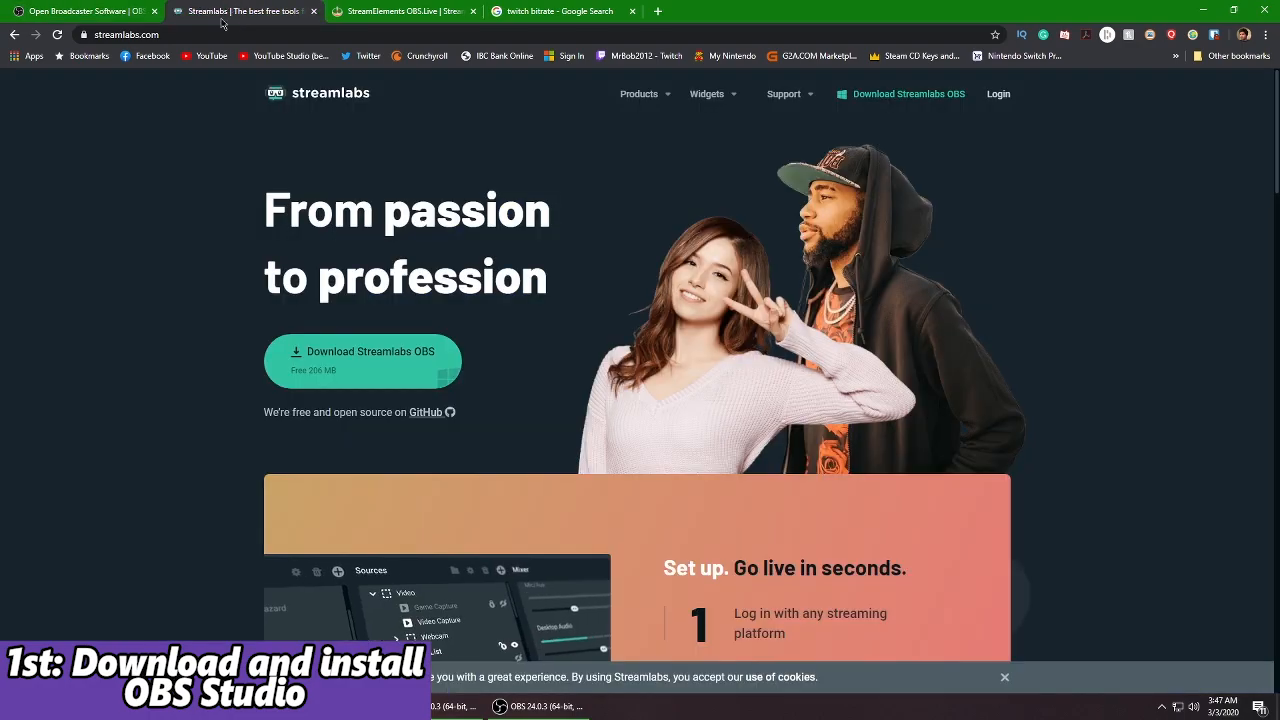
Compare the Streamlabs OBS home page with the OBS Studio home page and its download options
scroll(1067, 283, "down", 2)
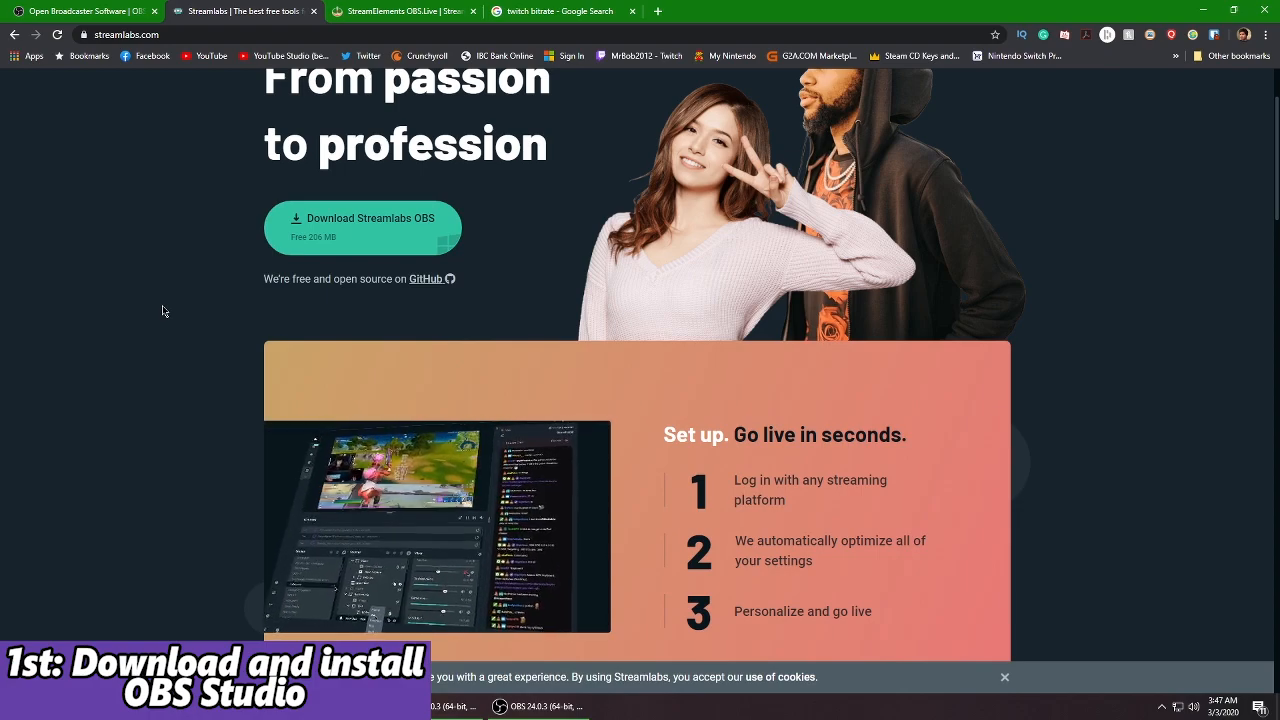
left_click(118, 8)
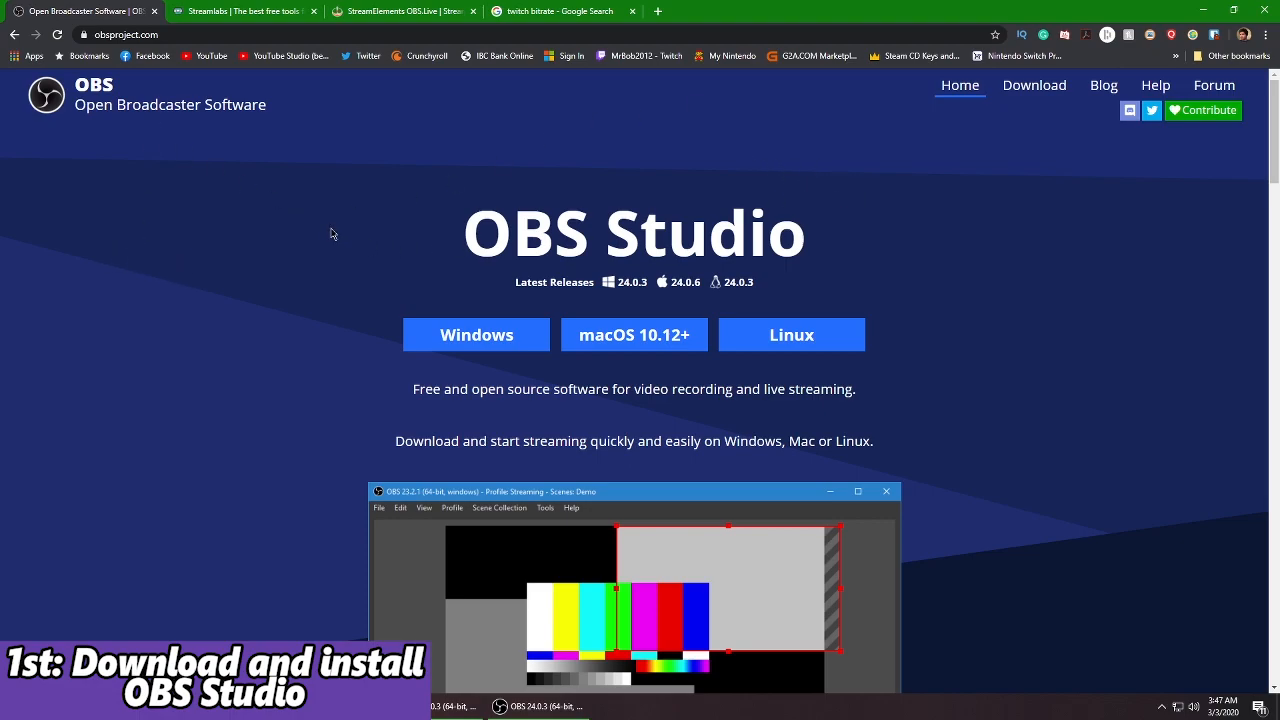
left_click(263, 6)
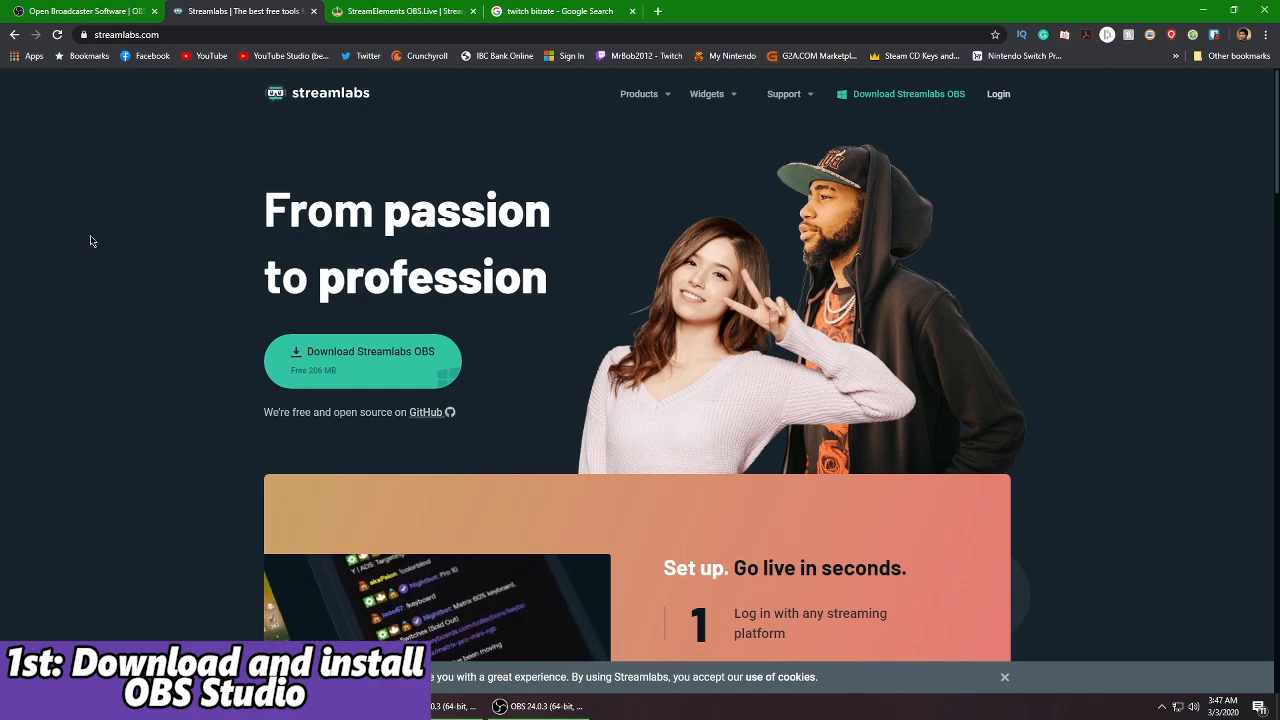
left_click(85, 10)
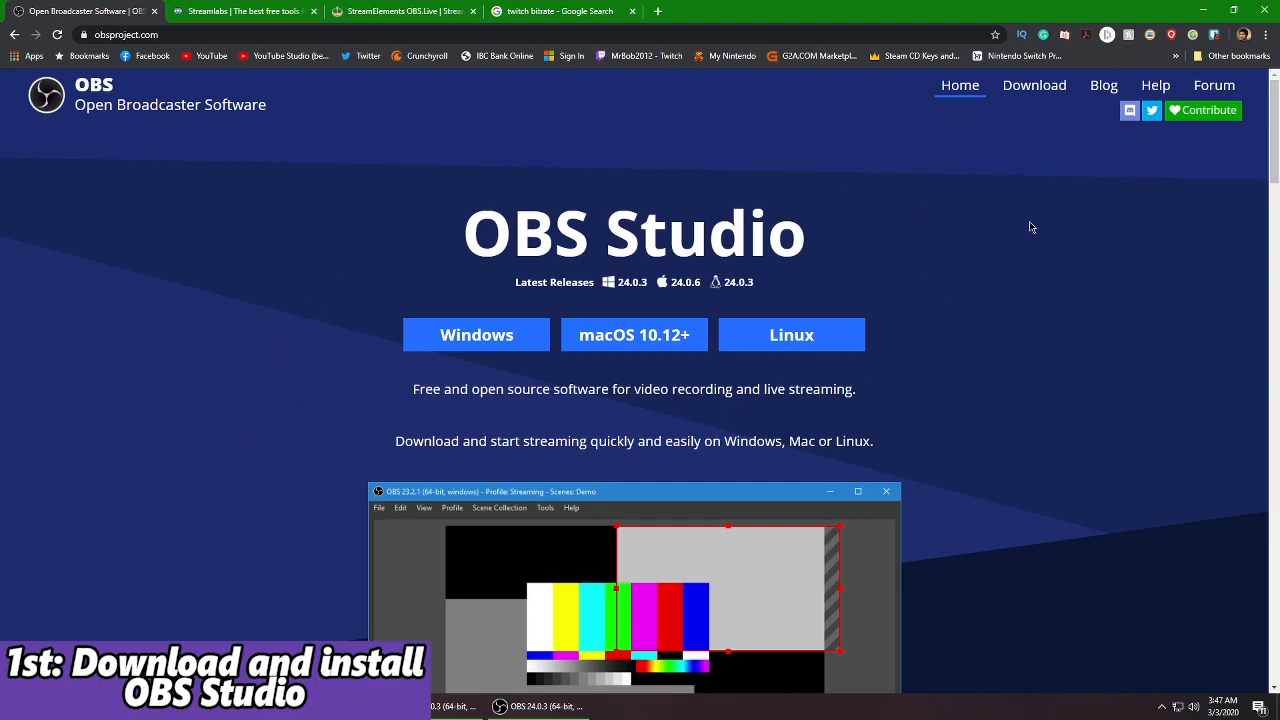
Try the Windows installer download of OBS Studio, cancel saving the file, and close the welcome page
left_click(468, 342)
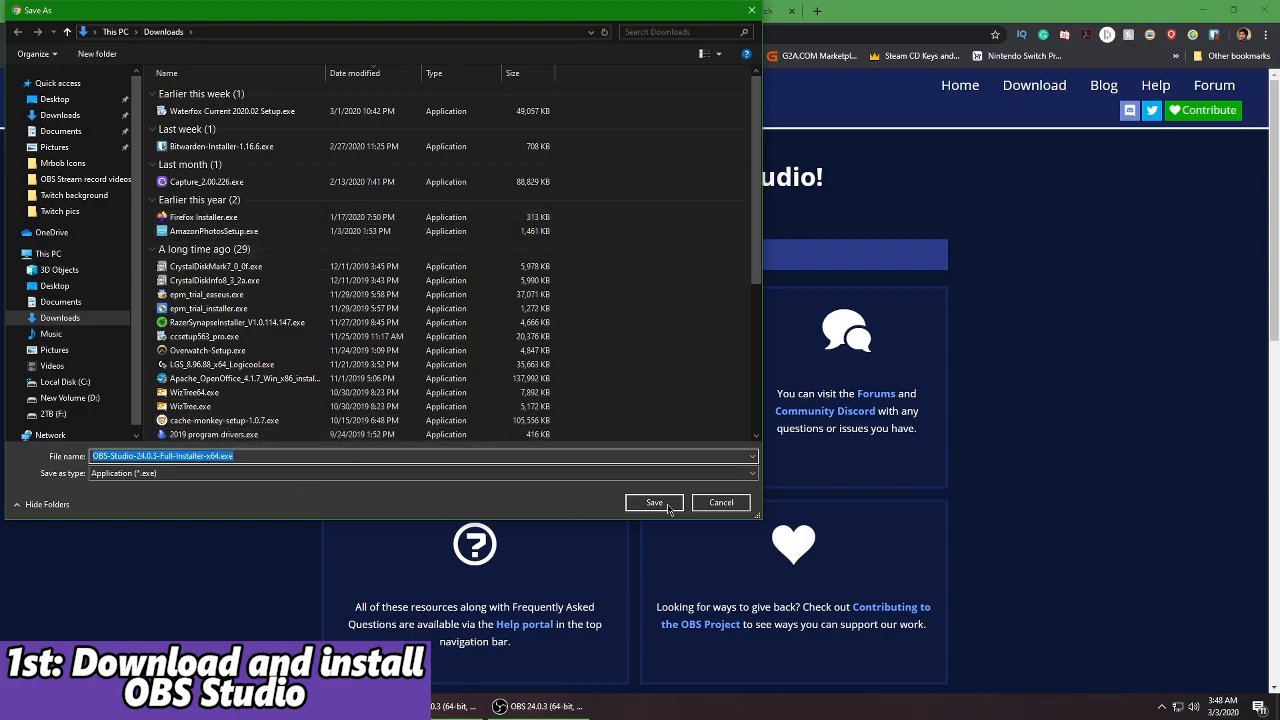
left_click(719, 503)
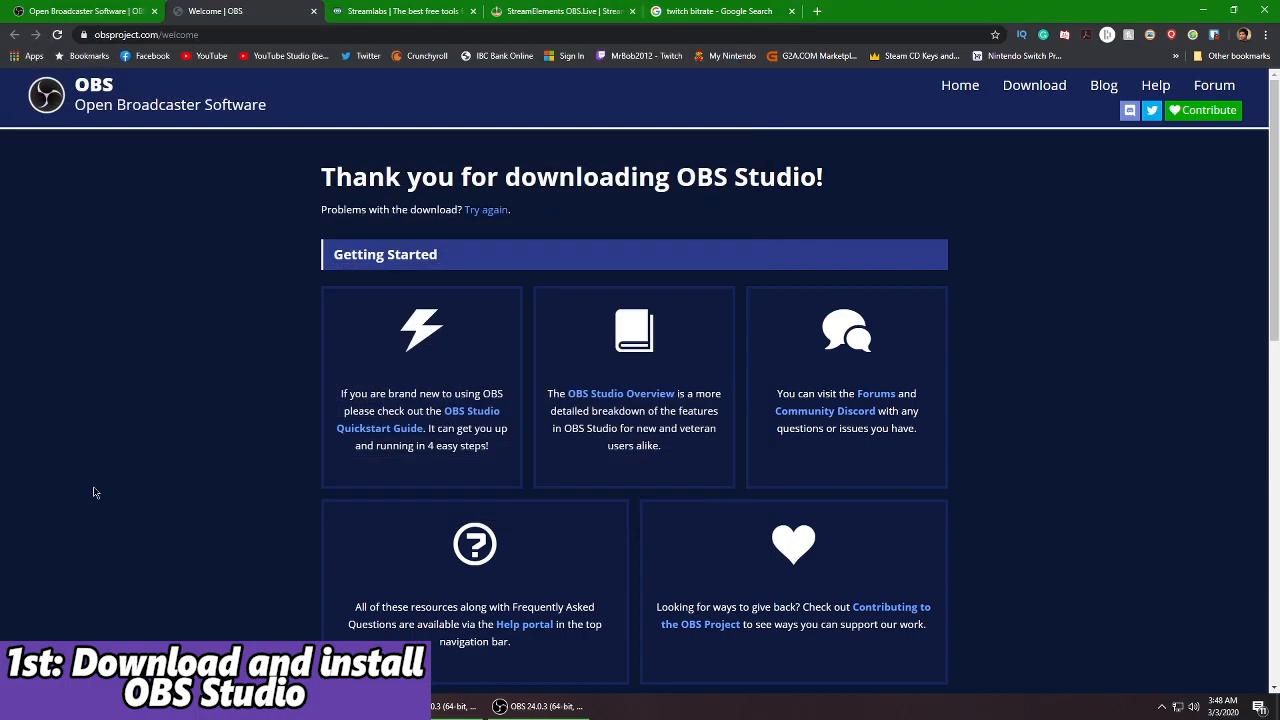
left_click(315, 12)
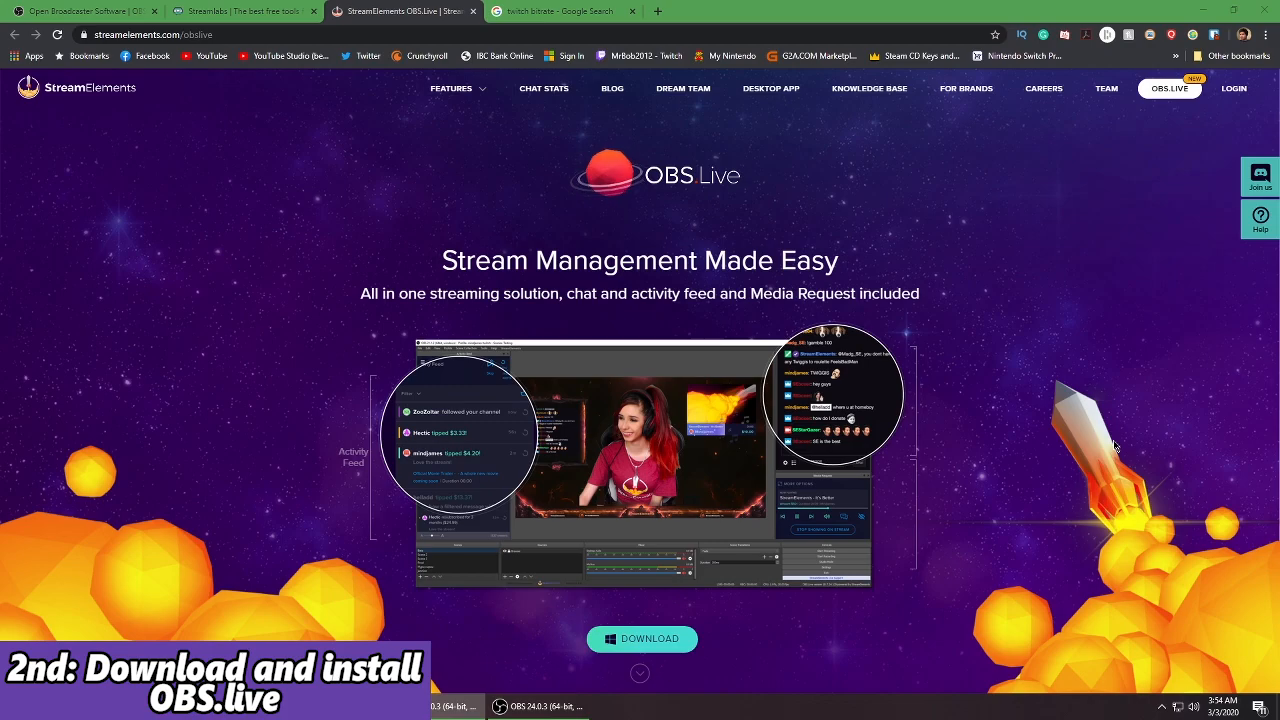
Examine the StreamElements OBS.Live page for its download option and the features it adds to OBS Studio
scroll(1100, 445, "down", 1)
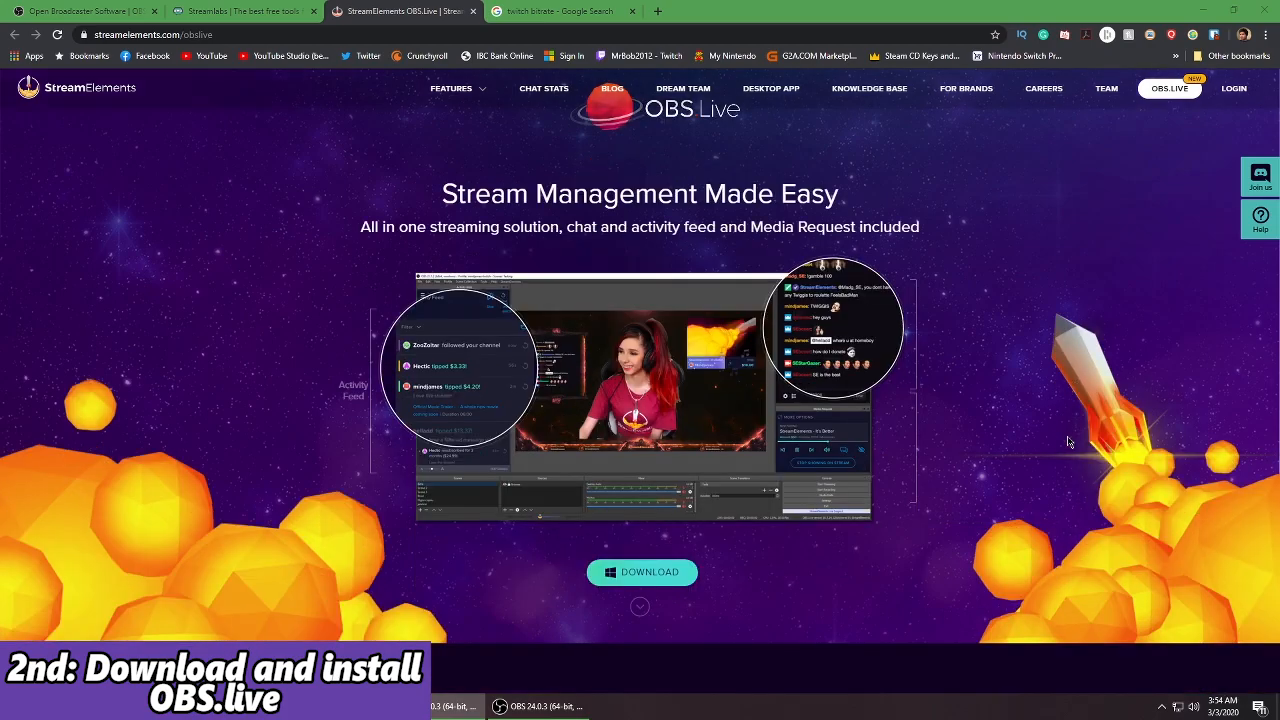
left_click(640, 607)
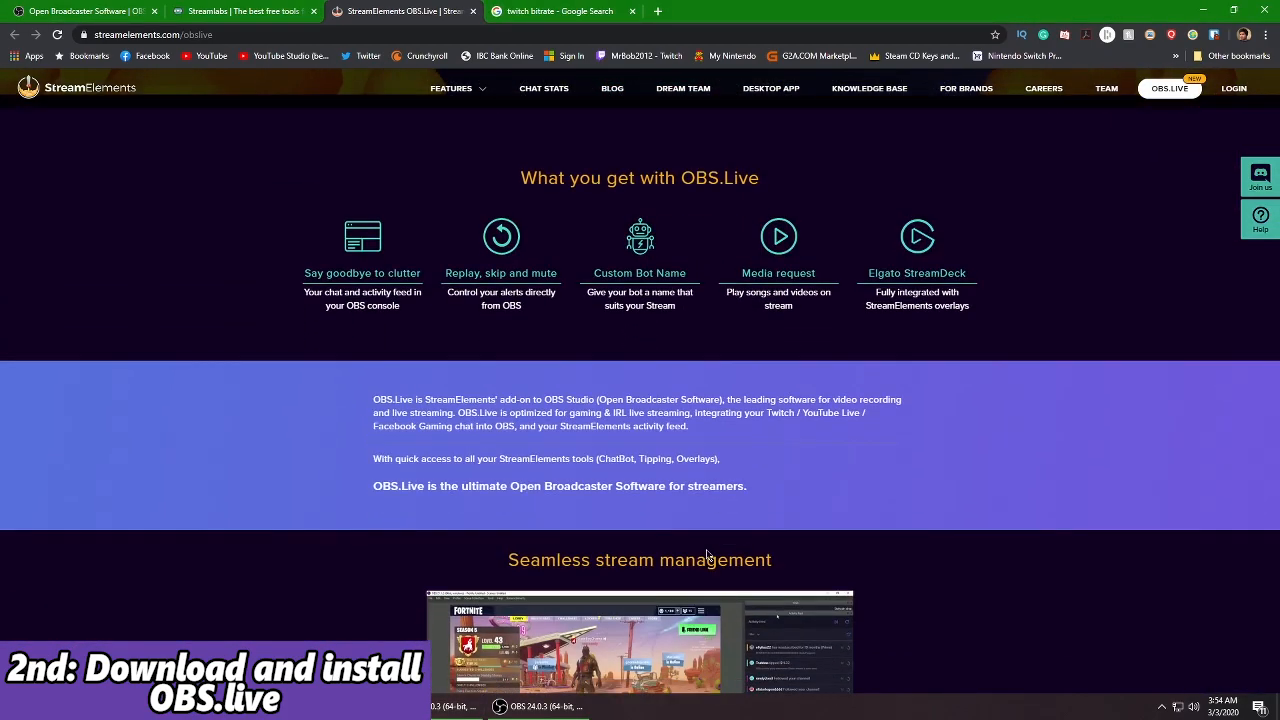
scroll(725, 509, "up", 4)
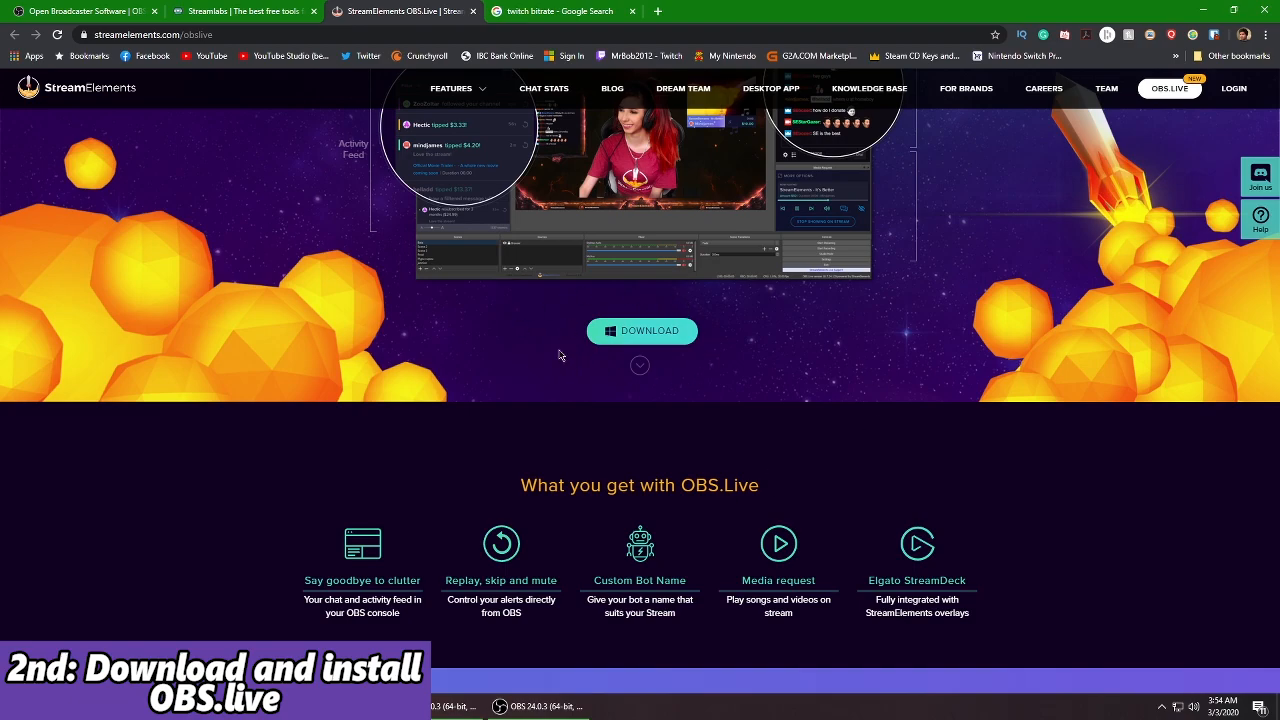
scroll(916, 413, "up", 1)
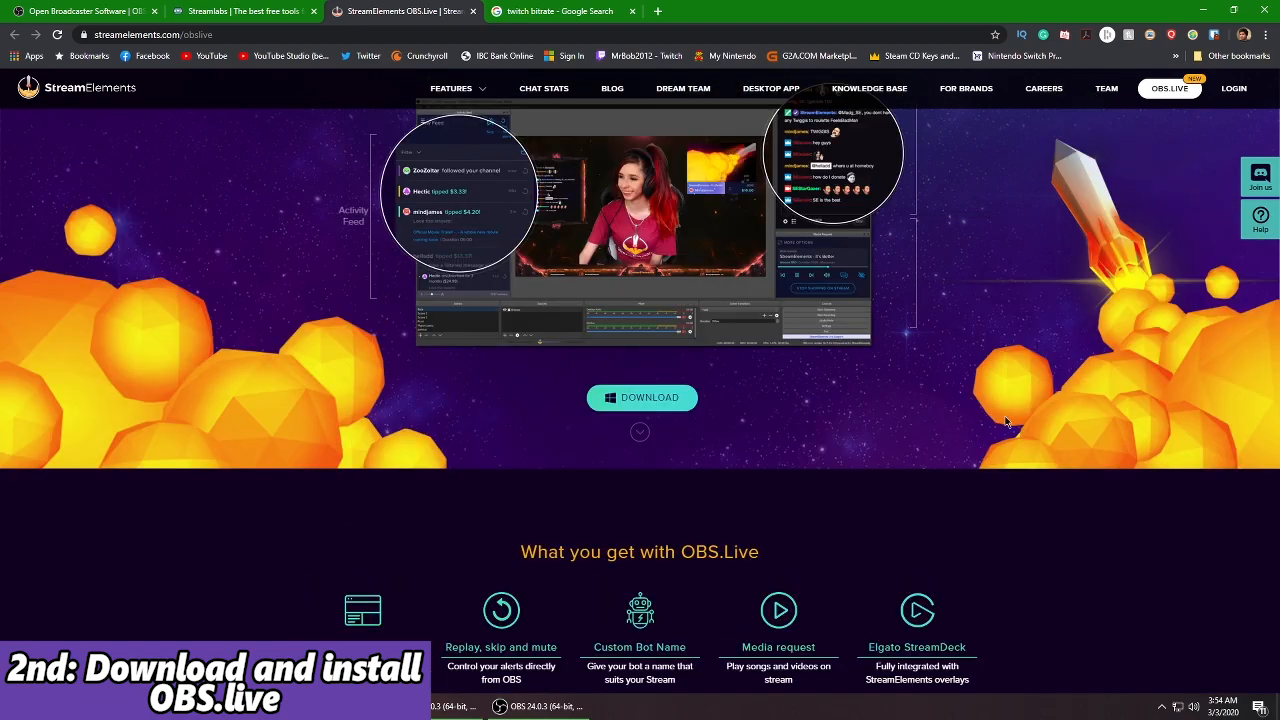
scroll(1006, 421, "up", 3)
scroll(1000, 421, "down", 3)
scroll(930, 458, "up", 3)
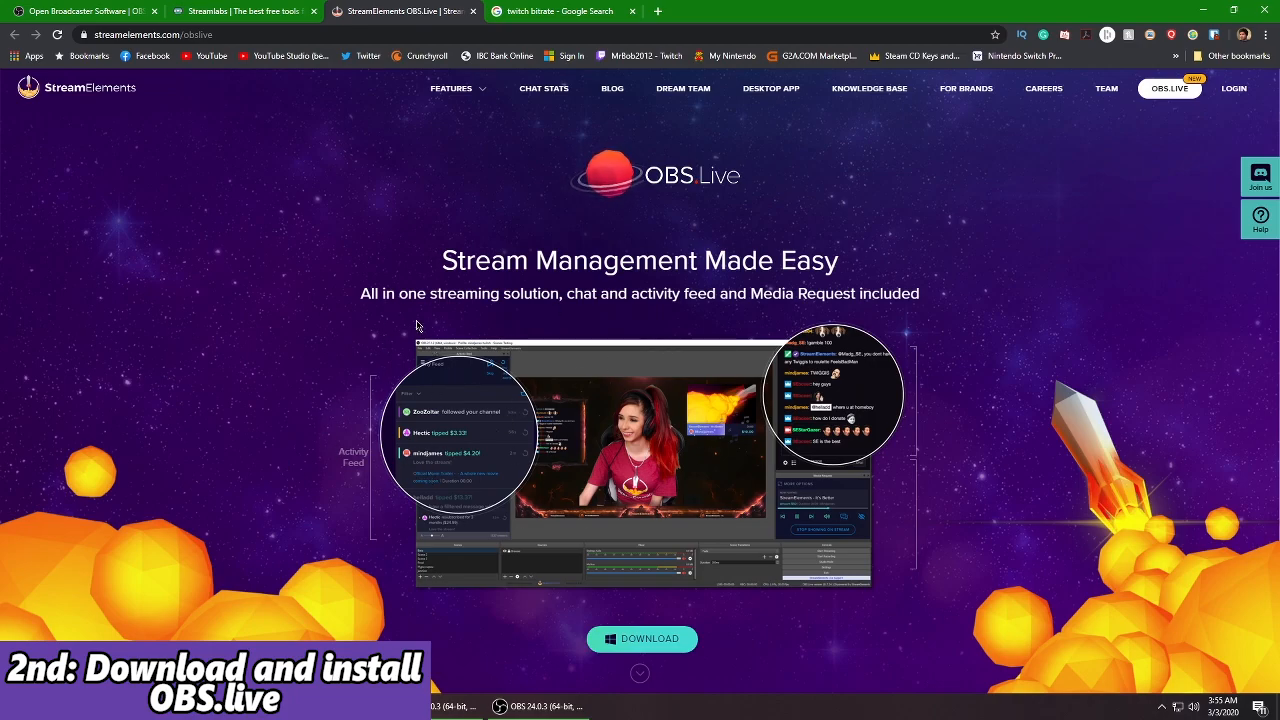
scroll(322, 421, "down", 1)
scroll(322, 421, "down", 2)
scroll(970, 440, "up", 3)
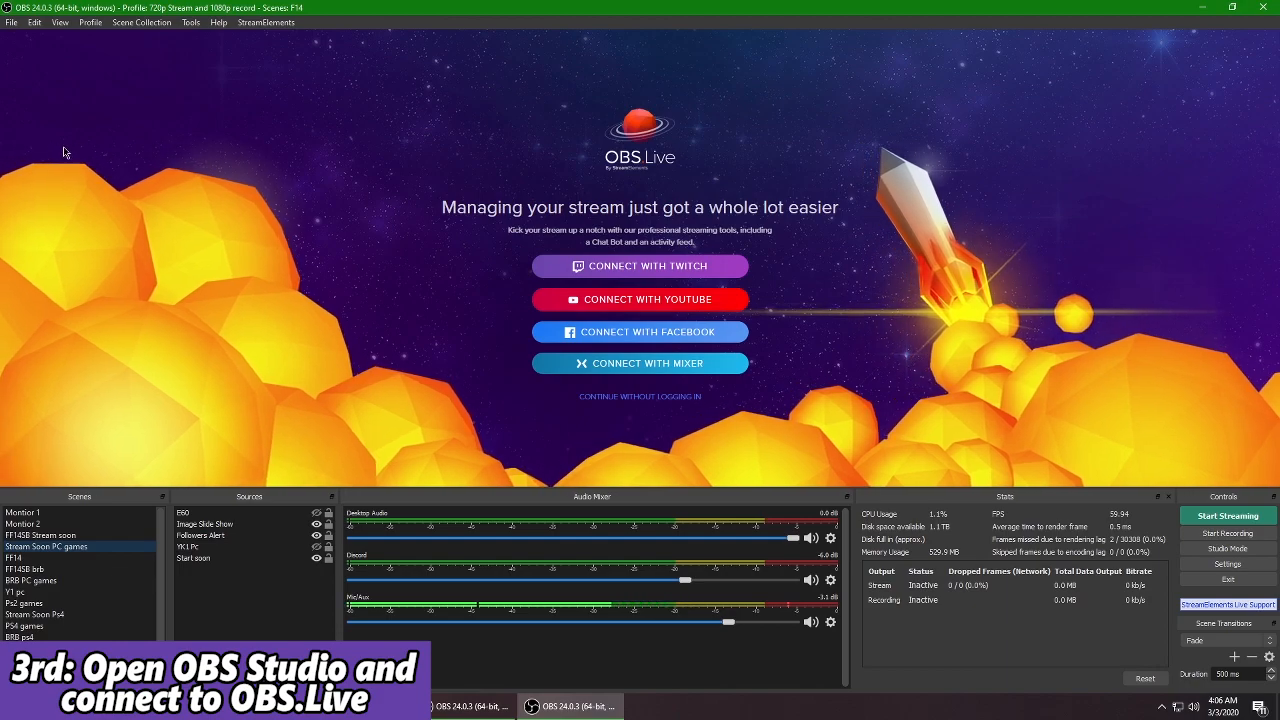
left_click(266, 28)
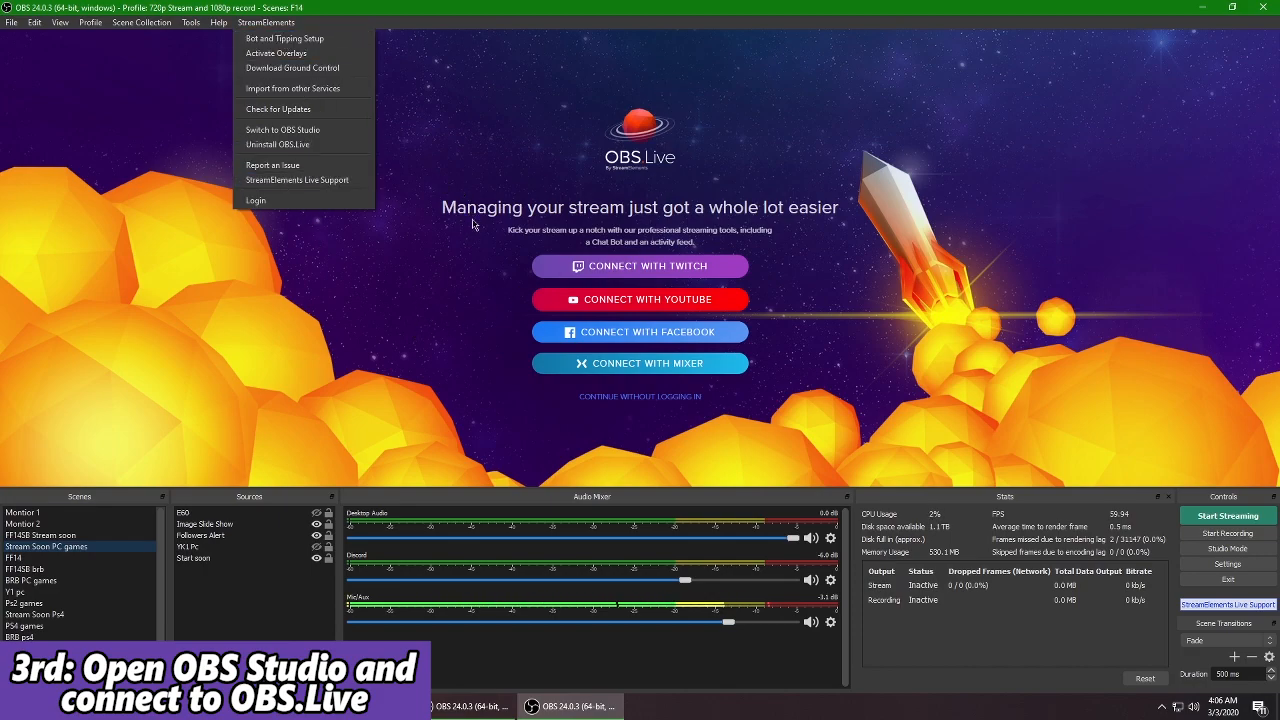
left_click(594, 137)
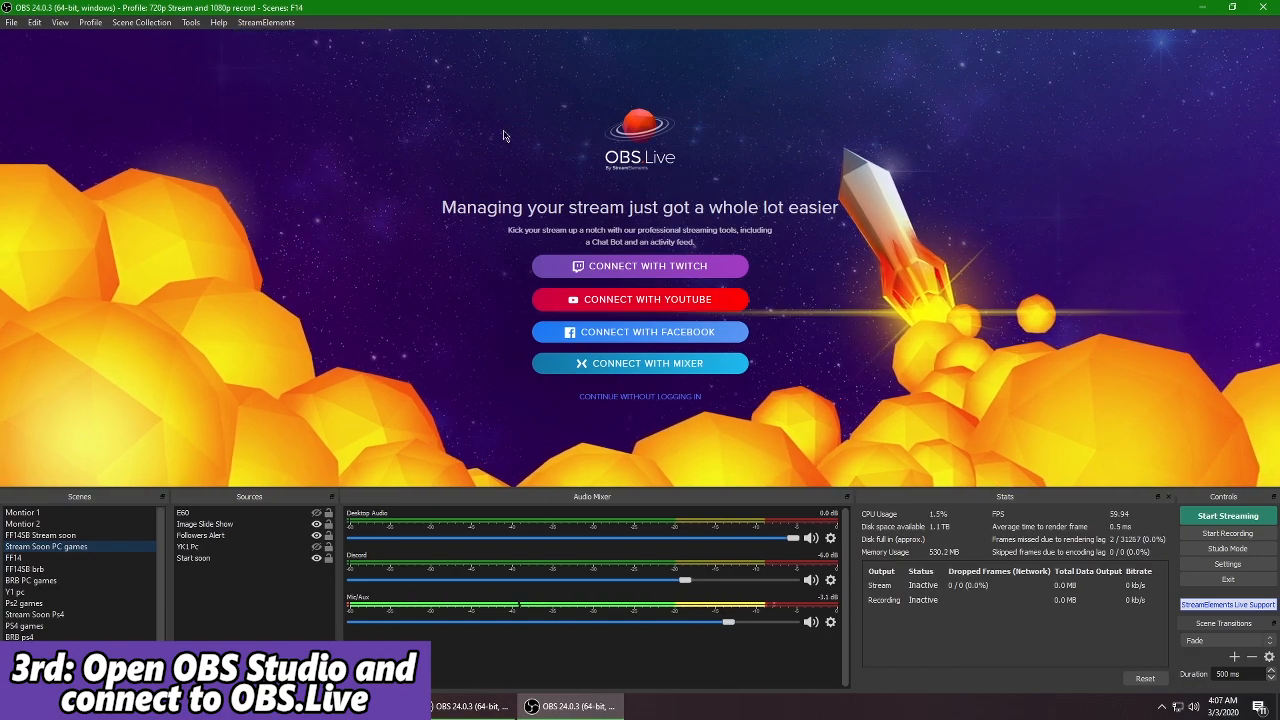
left_click(265, 22)
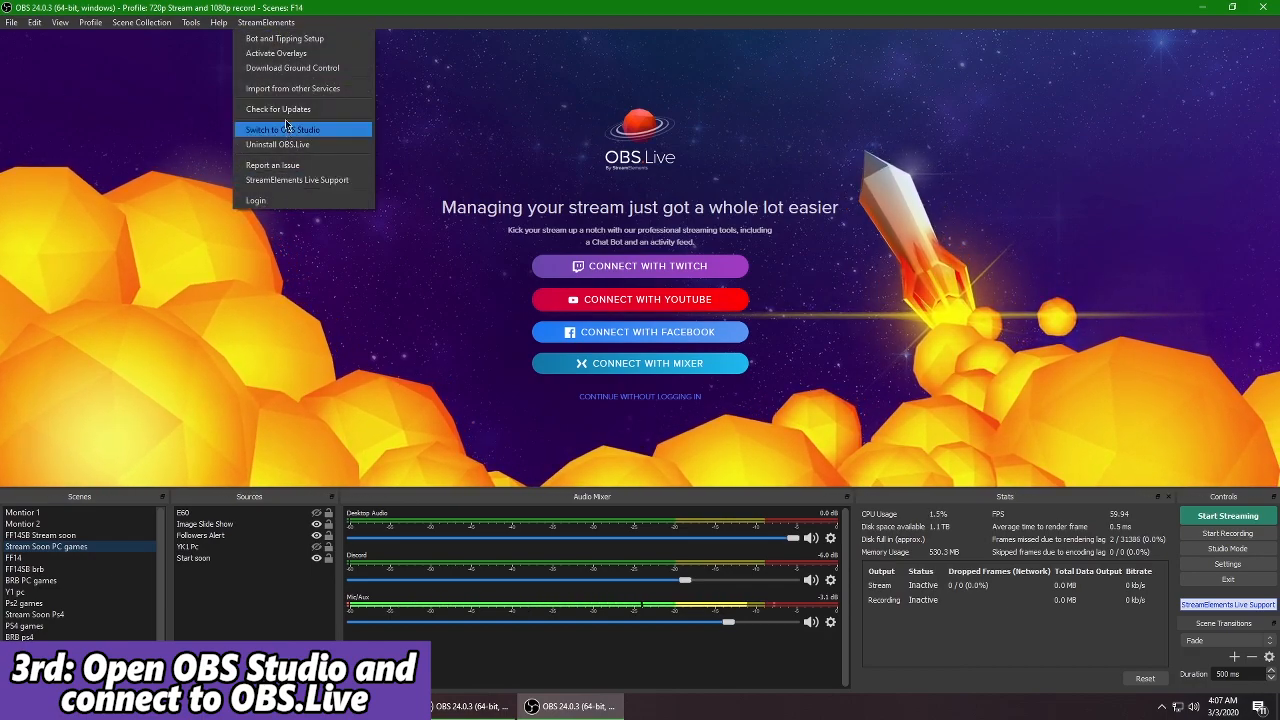
left_click(325, 352)
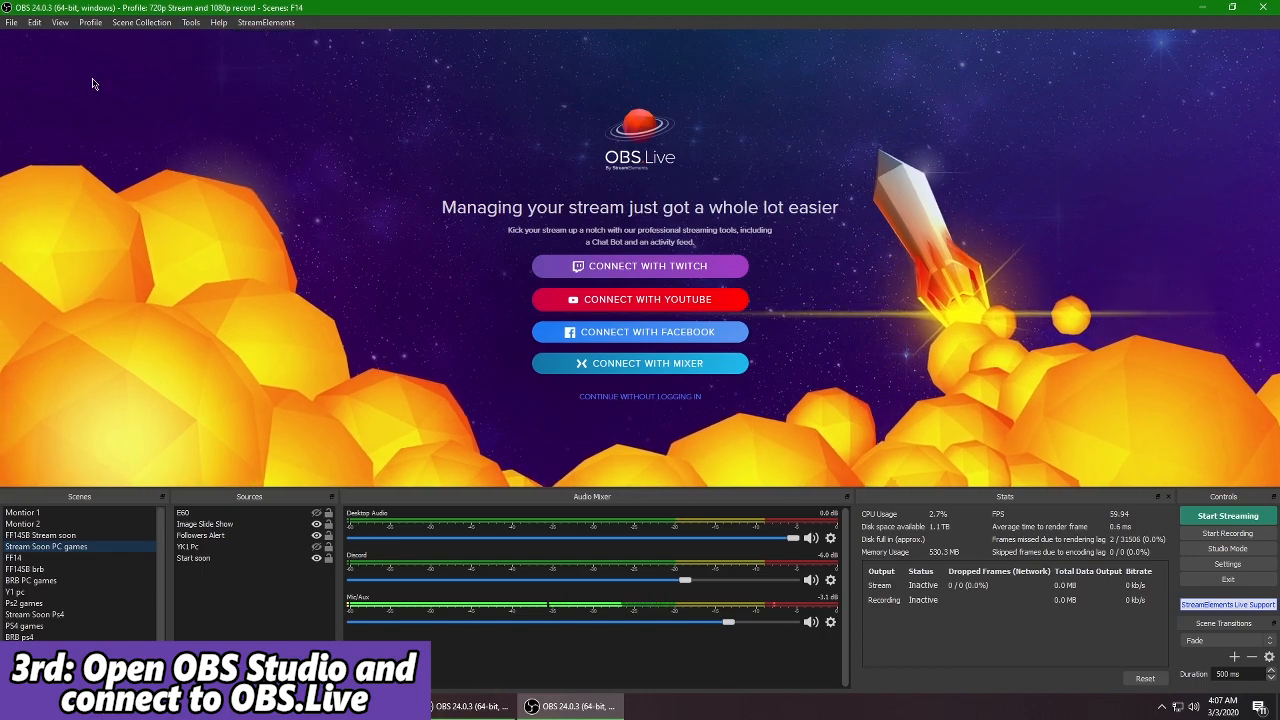
Show the Chat and Stream Information docks in OBS Studio
left_click(60, 22)
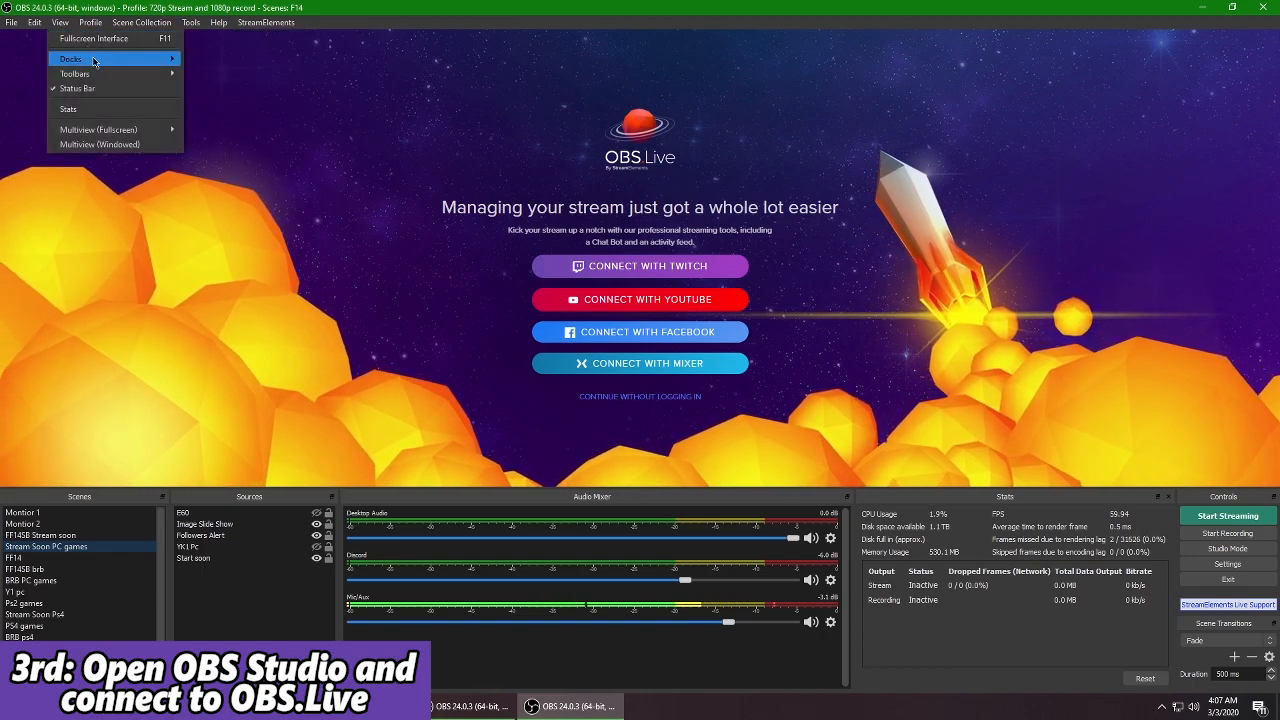
mouse_move(95, 62)
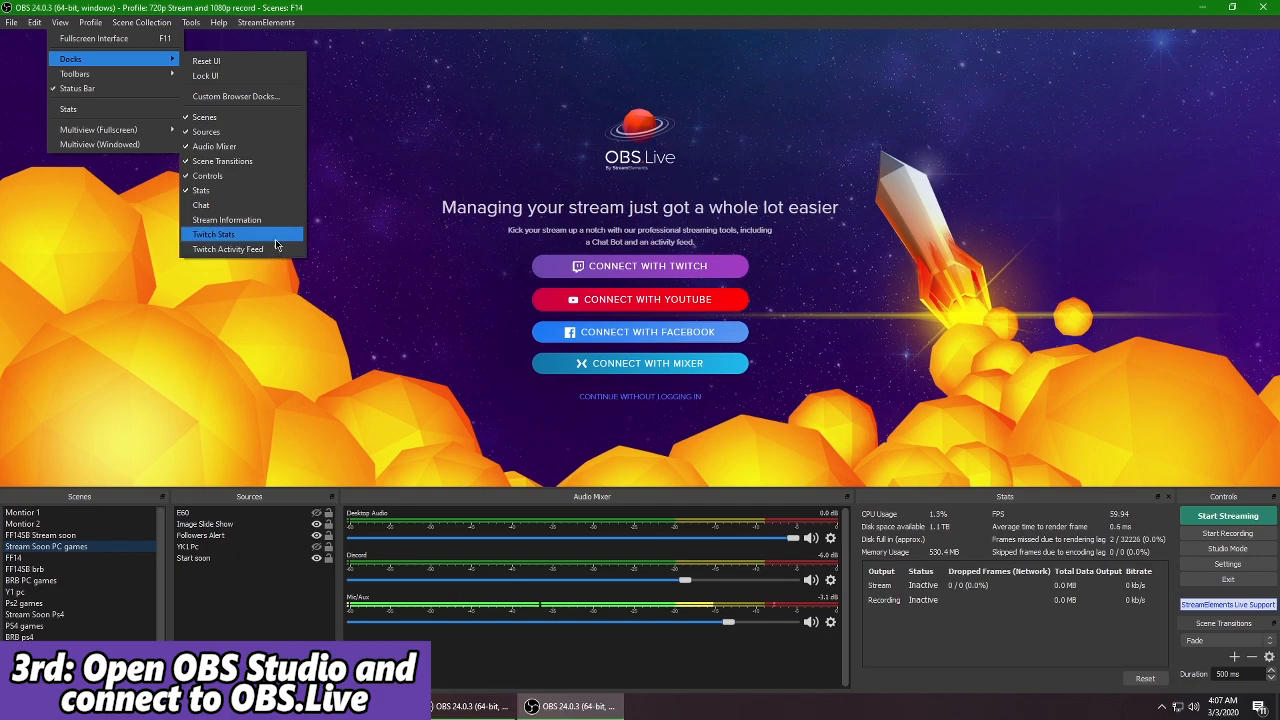
left_click(246, 207)
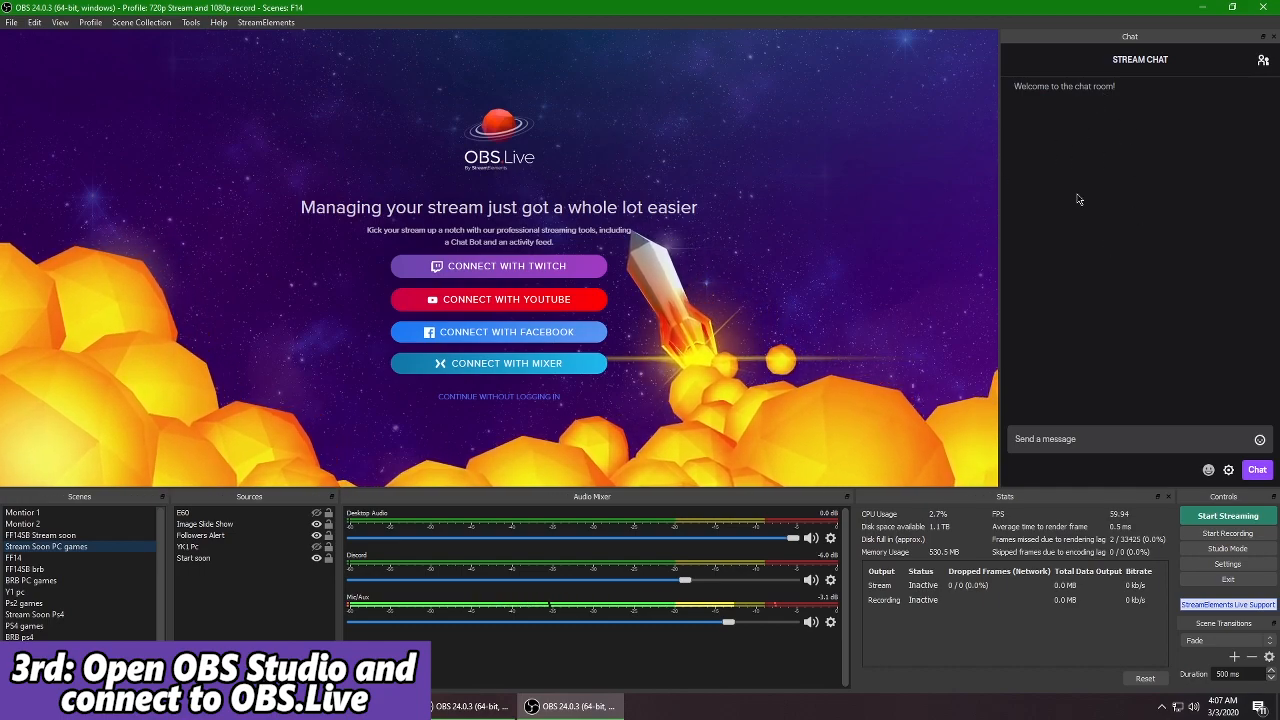
left_click(60, 22)
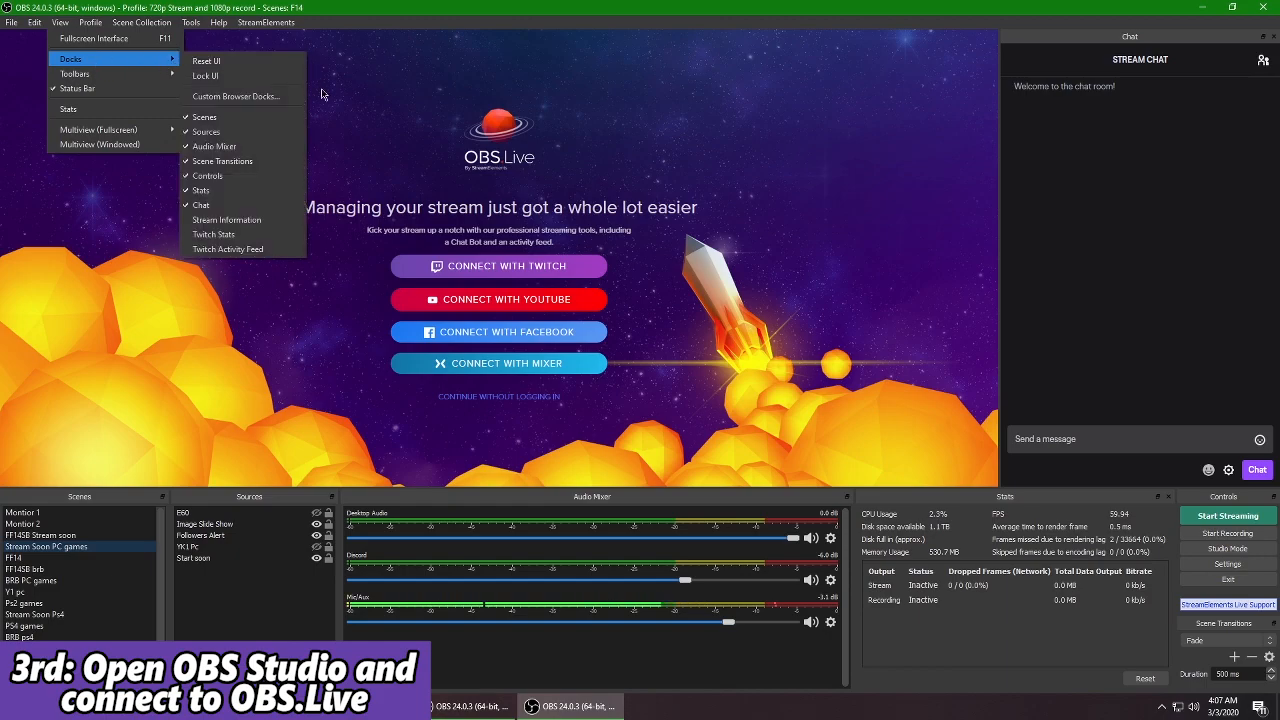
left_click(225, 219)
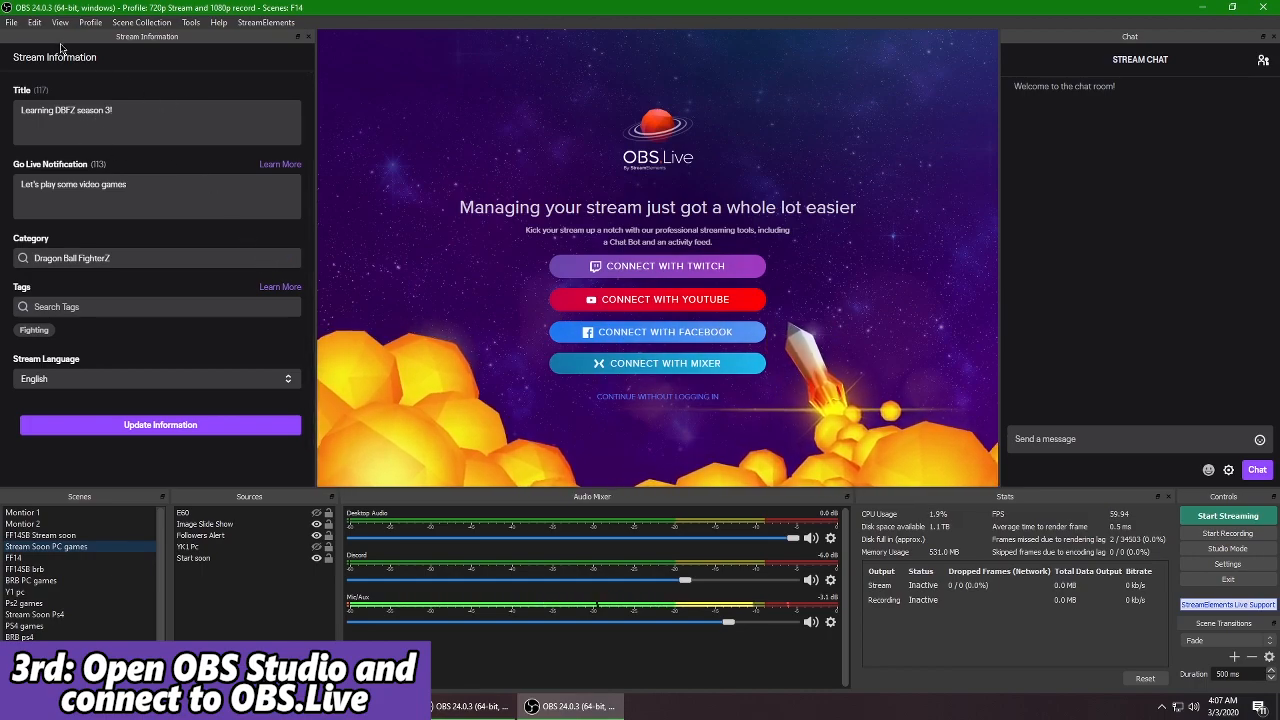
left_click(11, 22)
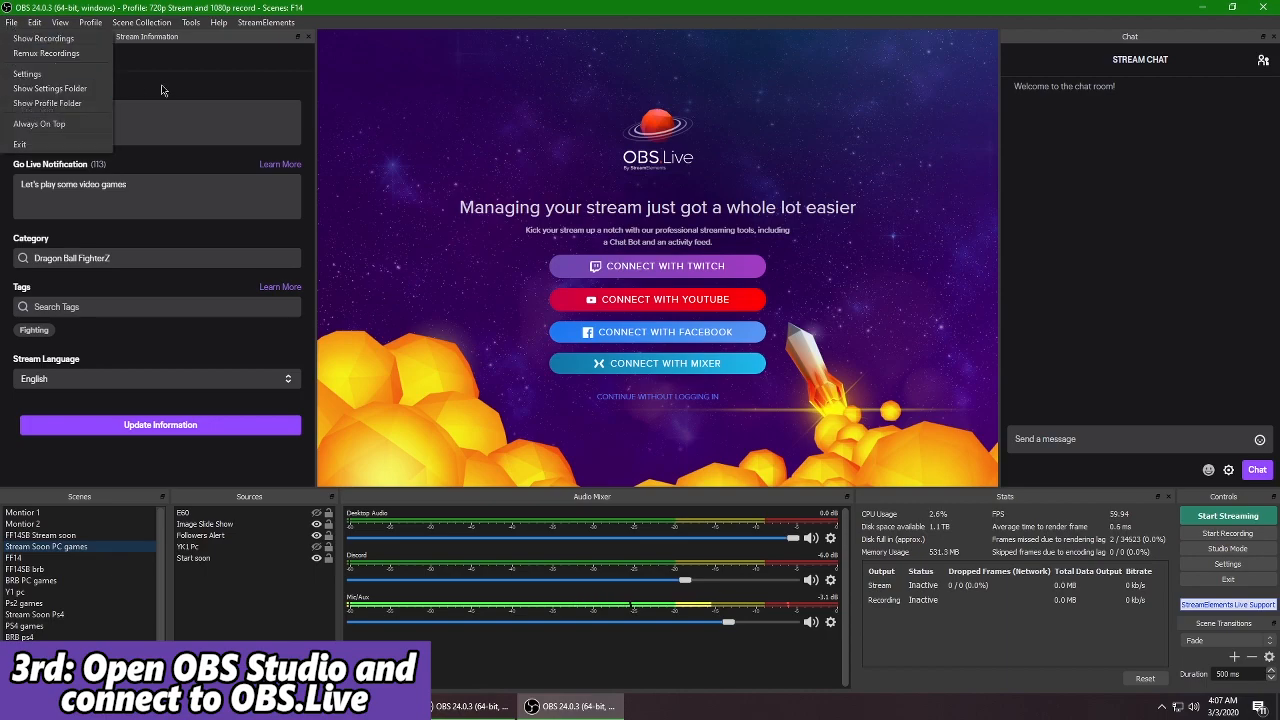
left_click(210, 73)
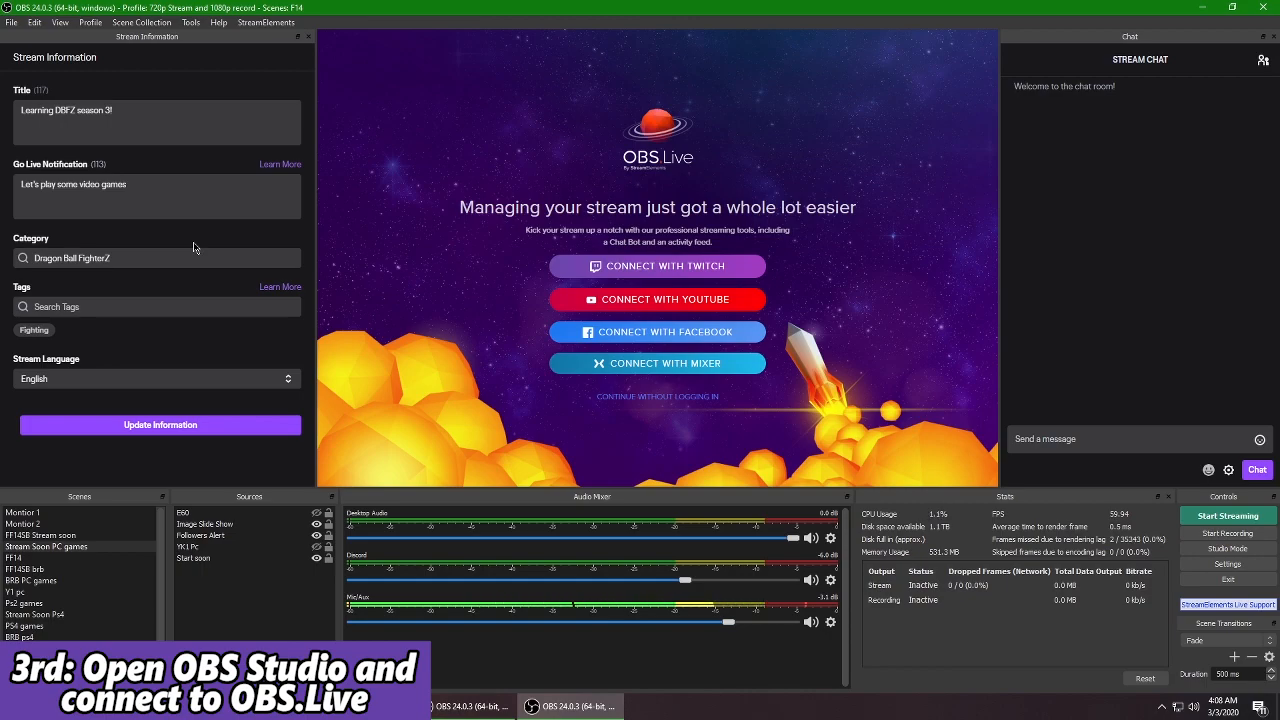
Close the Stream Information and Chat docks and dismiss the dockable window notices
left_click(308, 36)
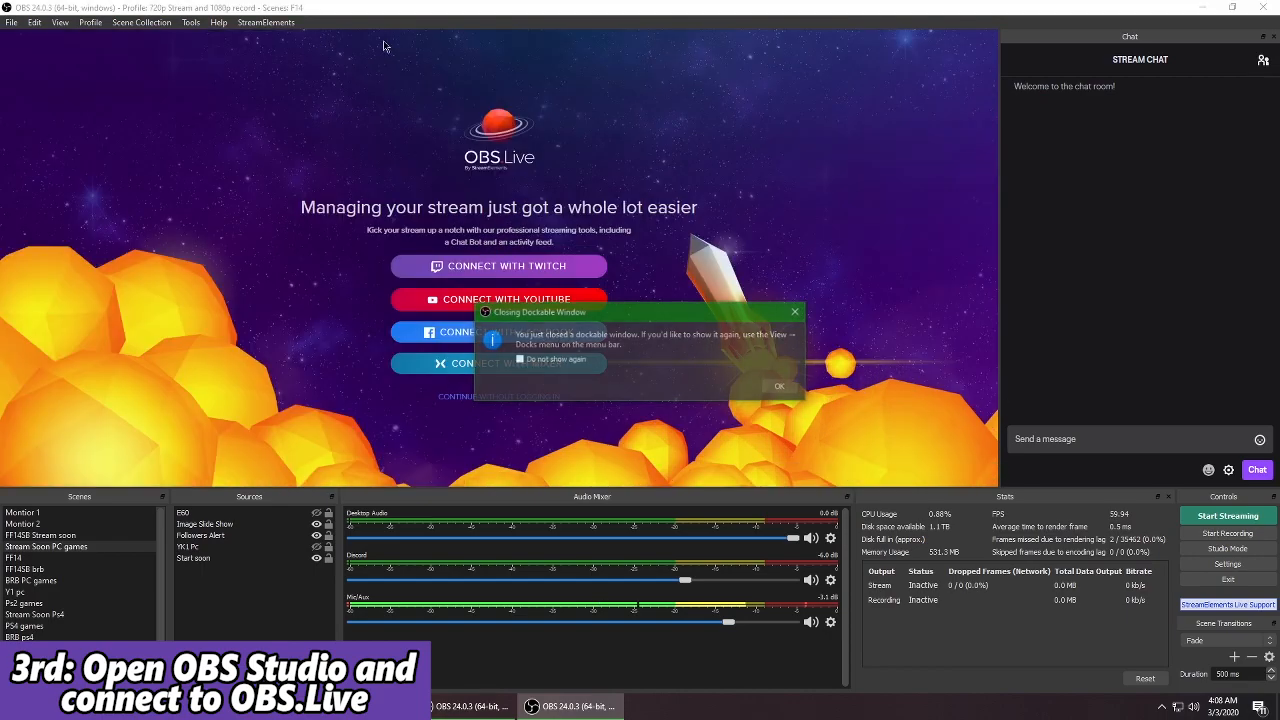
left_click(779, 386)
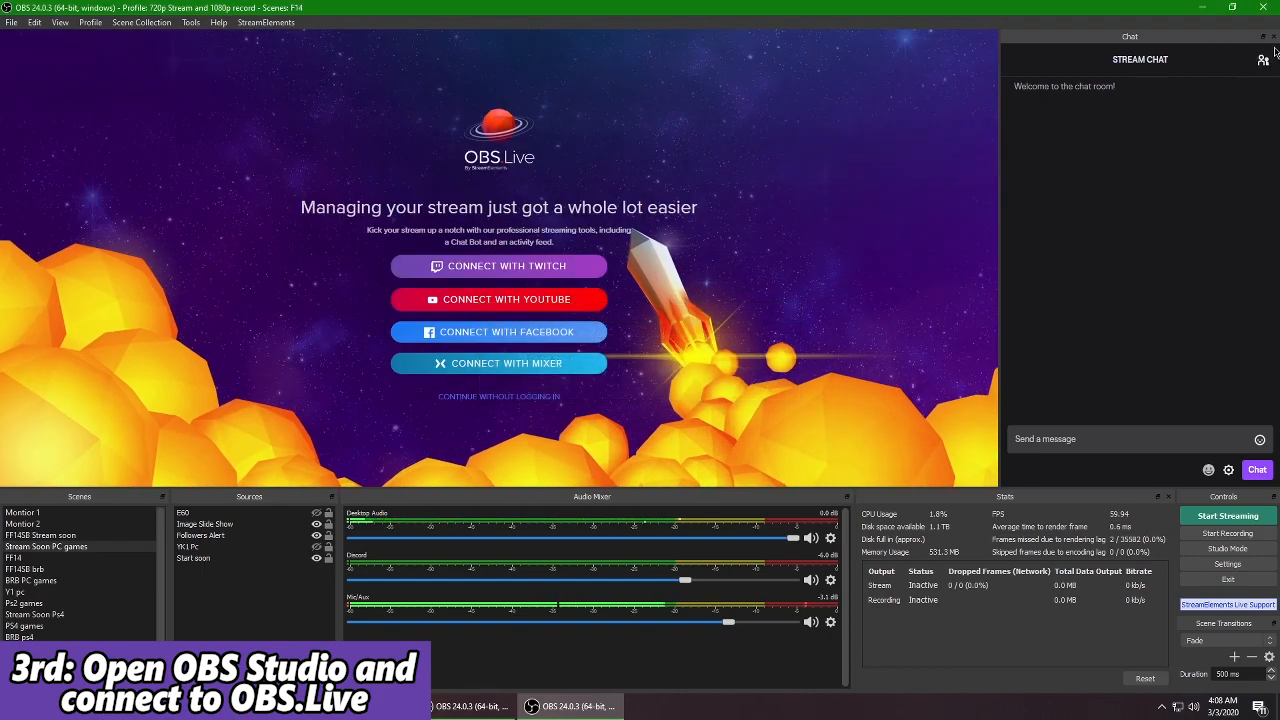
left_click(1274, 36)
left_click(779, 387)
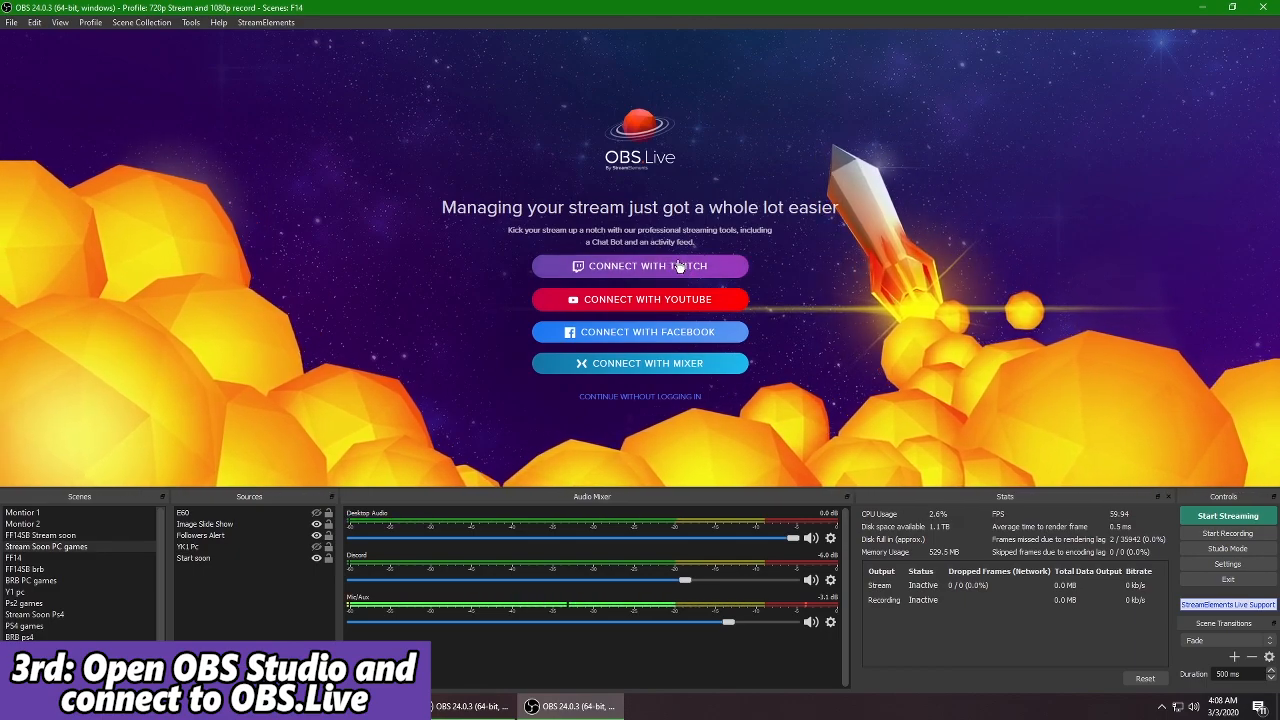
Connect OBS.Live with Twitch, logging in with the account username and password and submitting the verification token
left_click(679, 266)
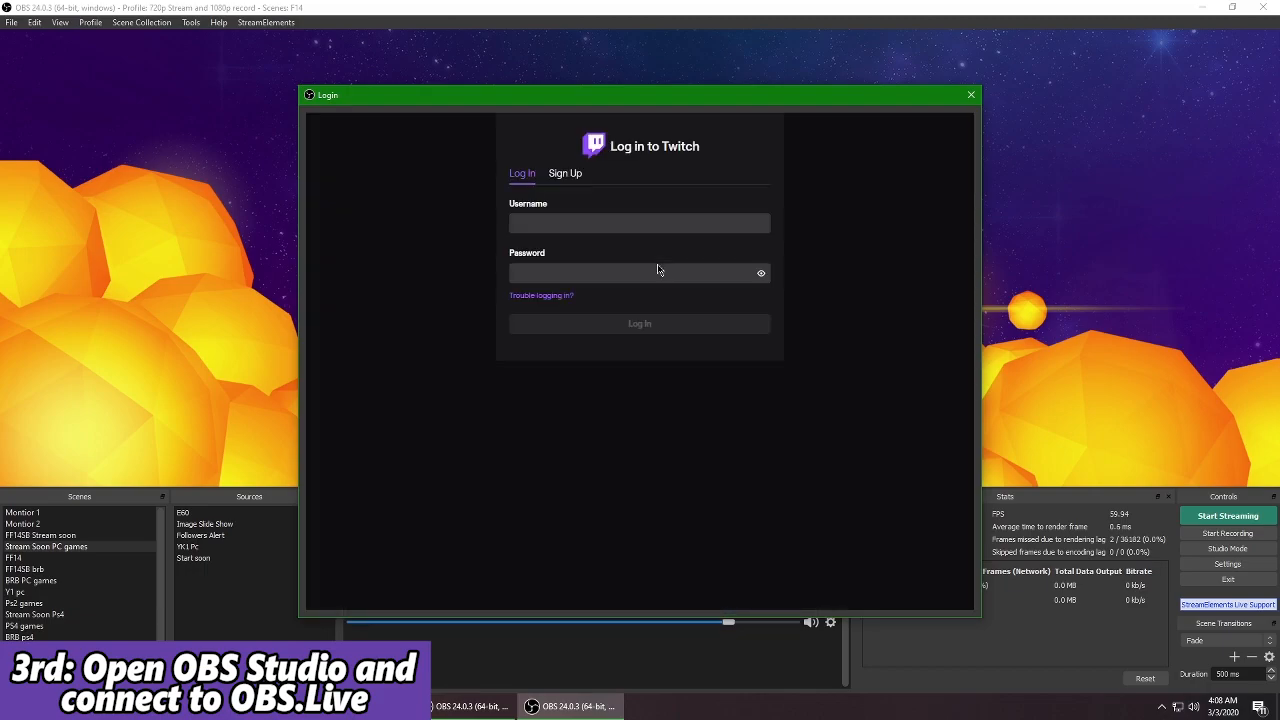
left_click(707, 219)
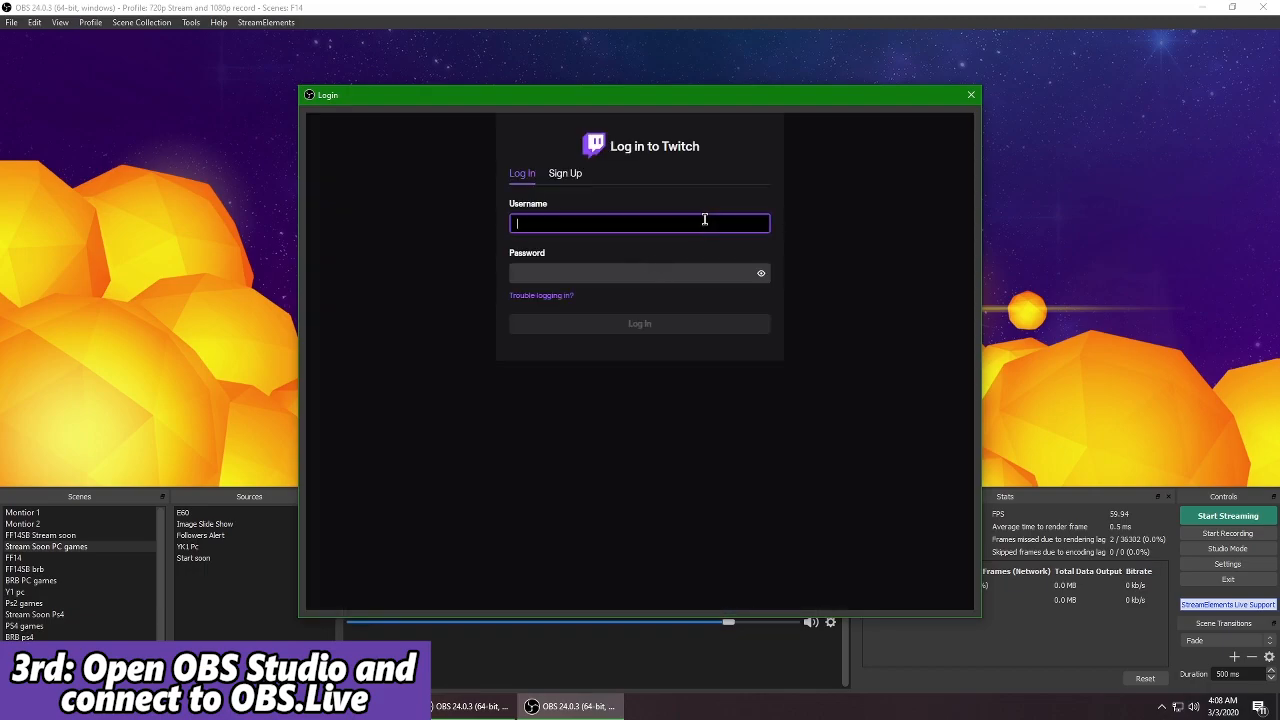
type("m")
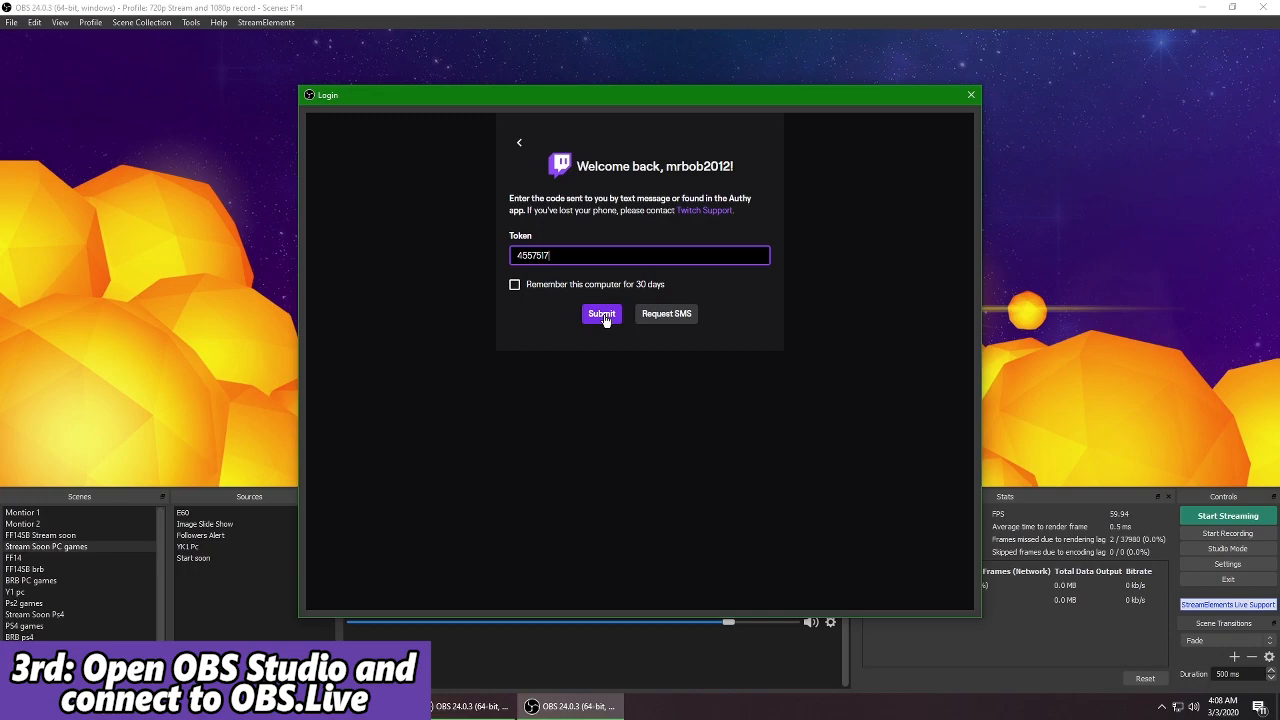
left_click(603, 314)
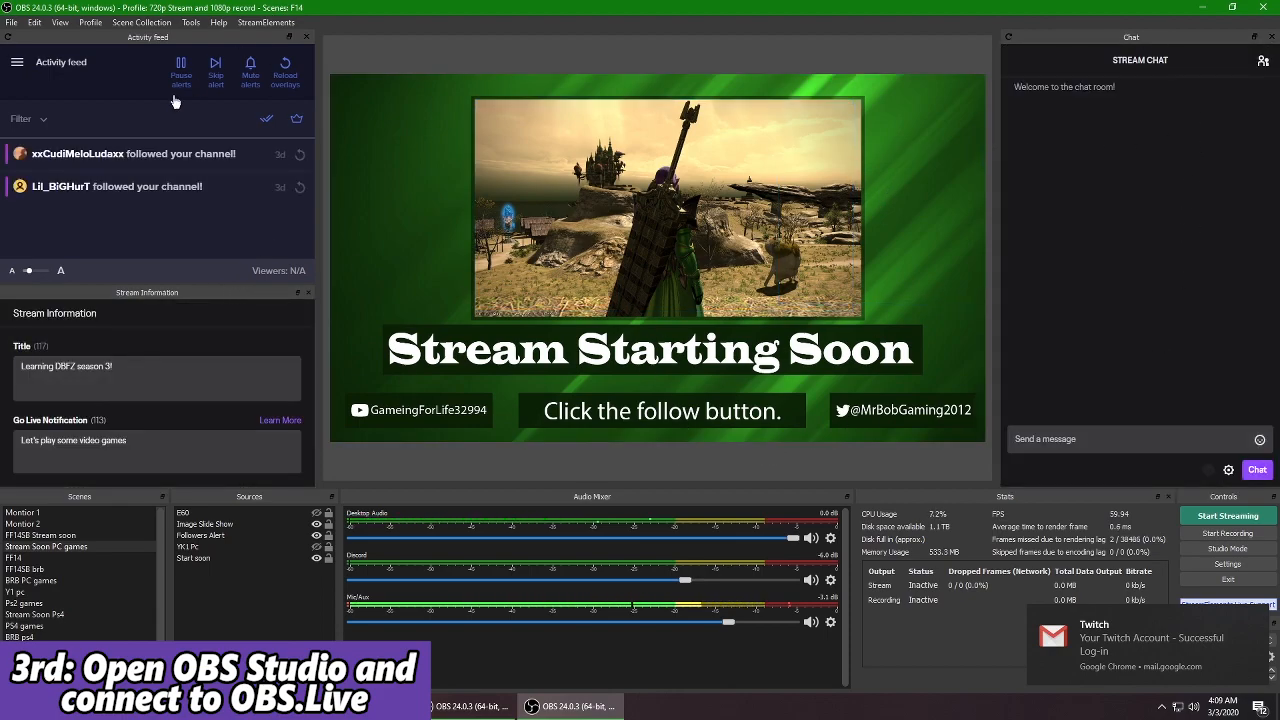
Hide the StreamElements Chat dock while keeping the activity feed shown
scroll(189, 369, "down", 1)
scroll(189, 369, "up", 1)
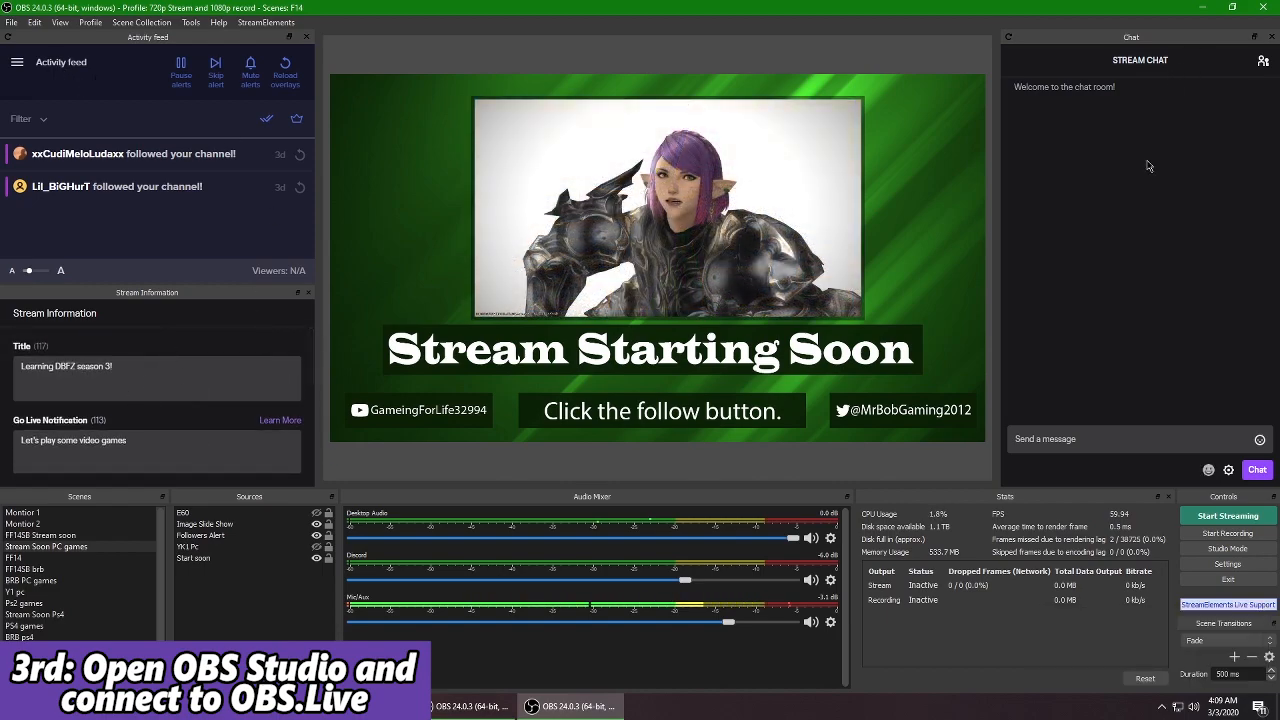
left_click(60, 22)
mouse_move(92, 61)
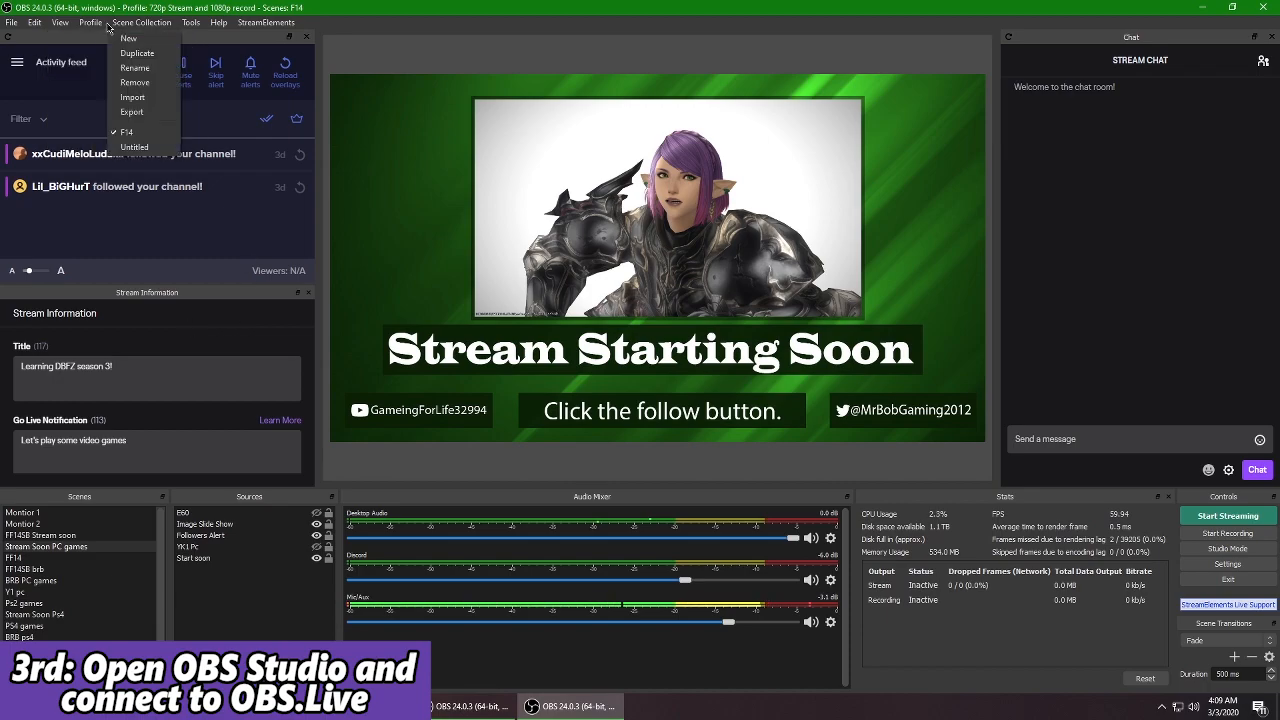
mouse_move(34, 22)
left_click(266, 22)
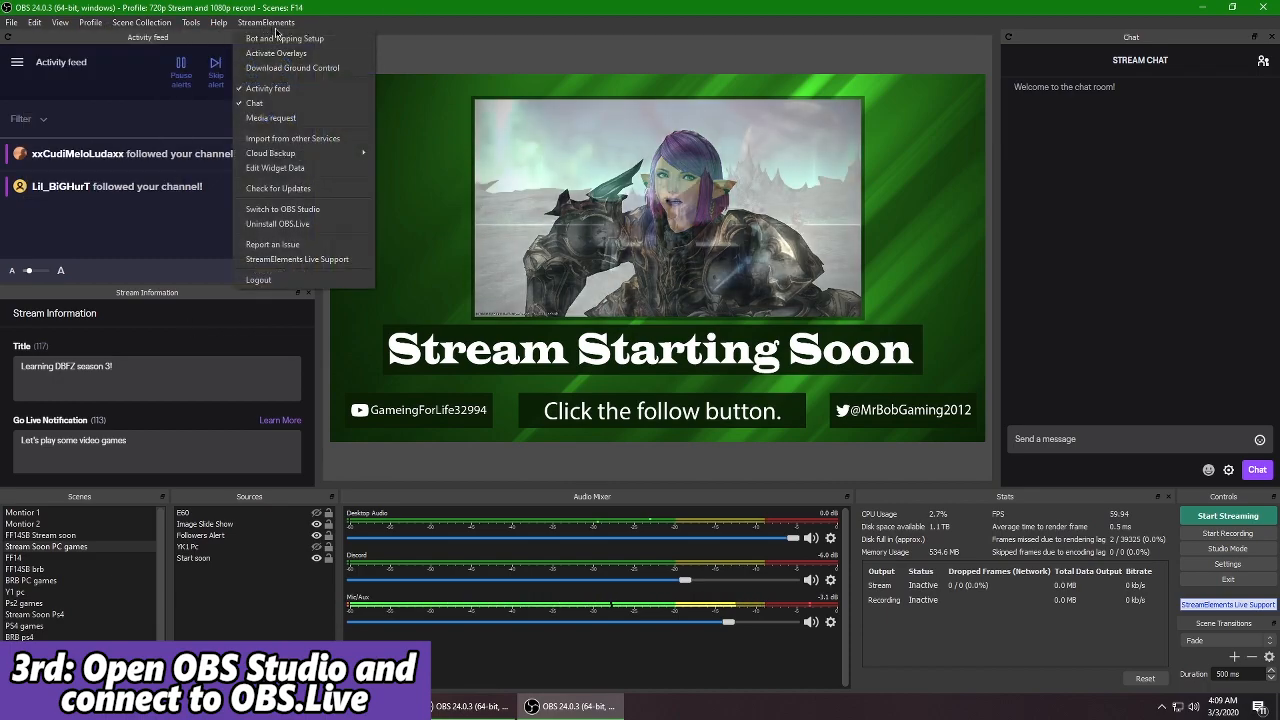
left_click(285, 105)
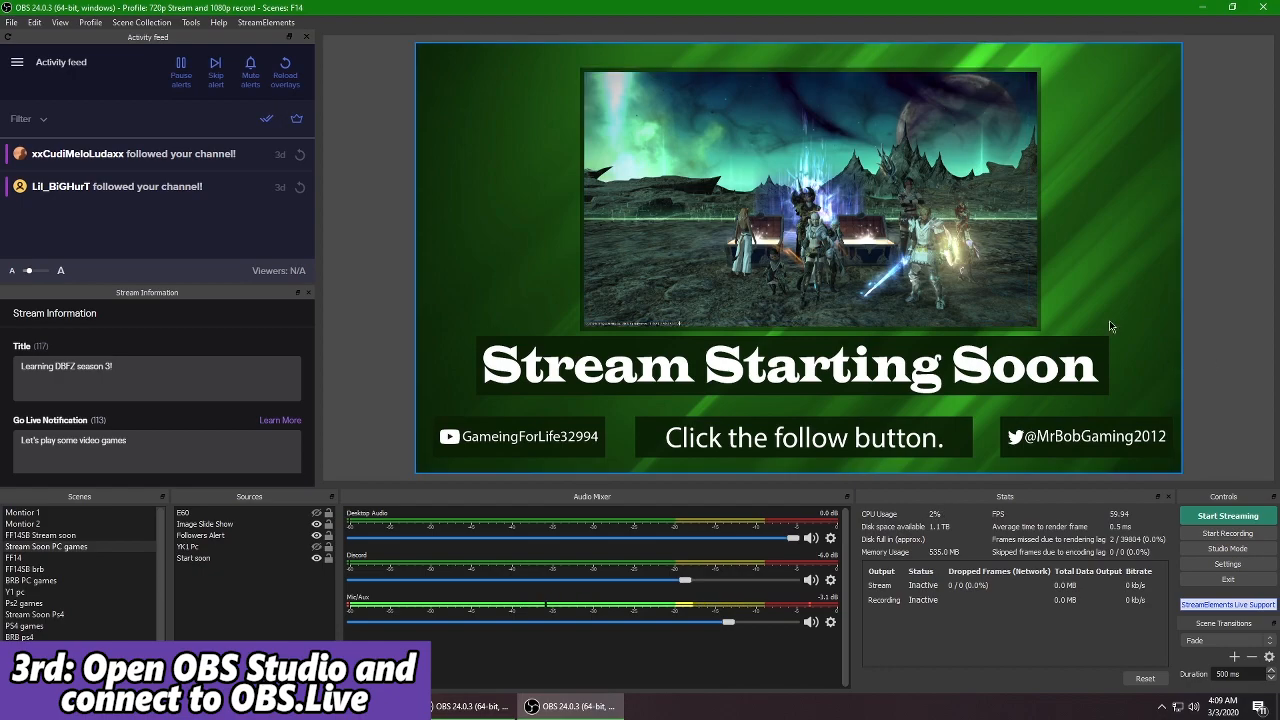
Hide the StreamElements activity feed dock and show it again above the Stream Information dock
left_click(266, 22)
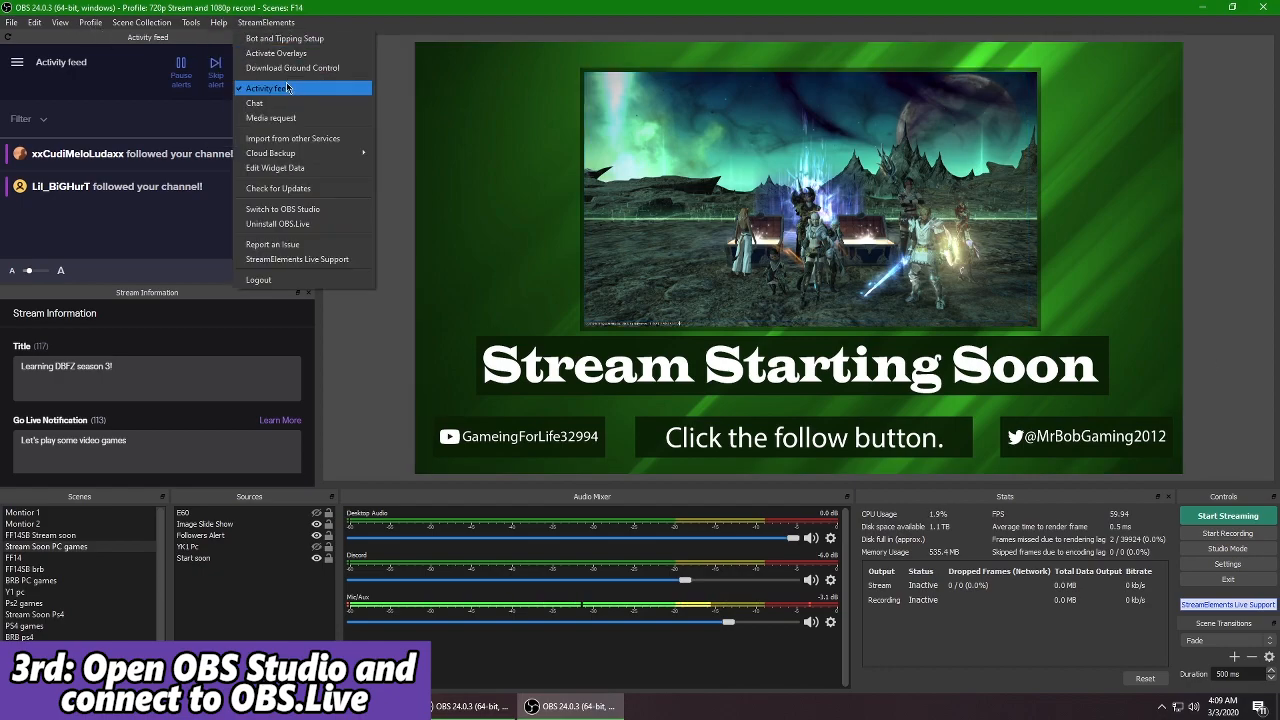
left_click(296, 90)
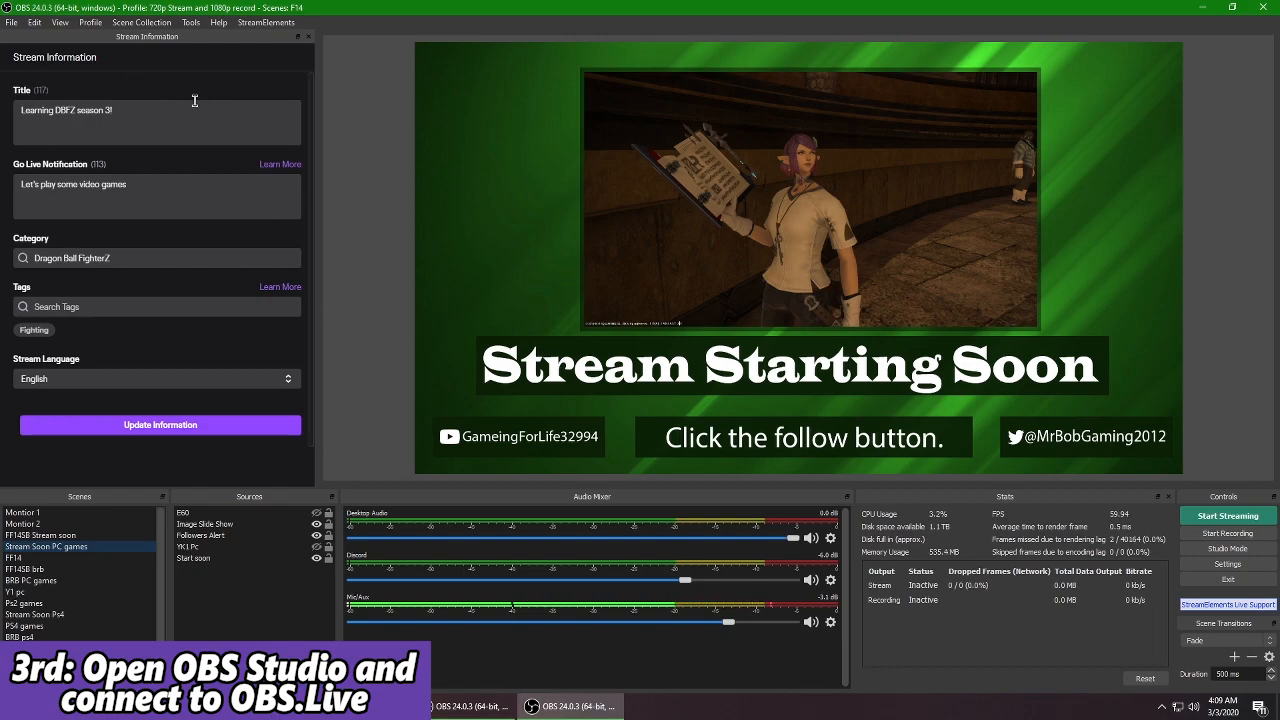
left_click(262, 22)
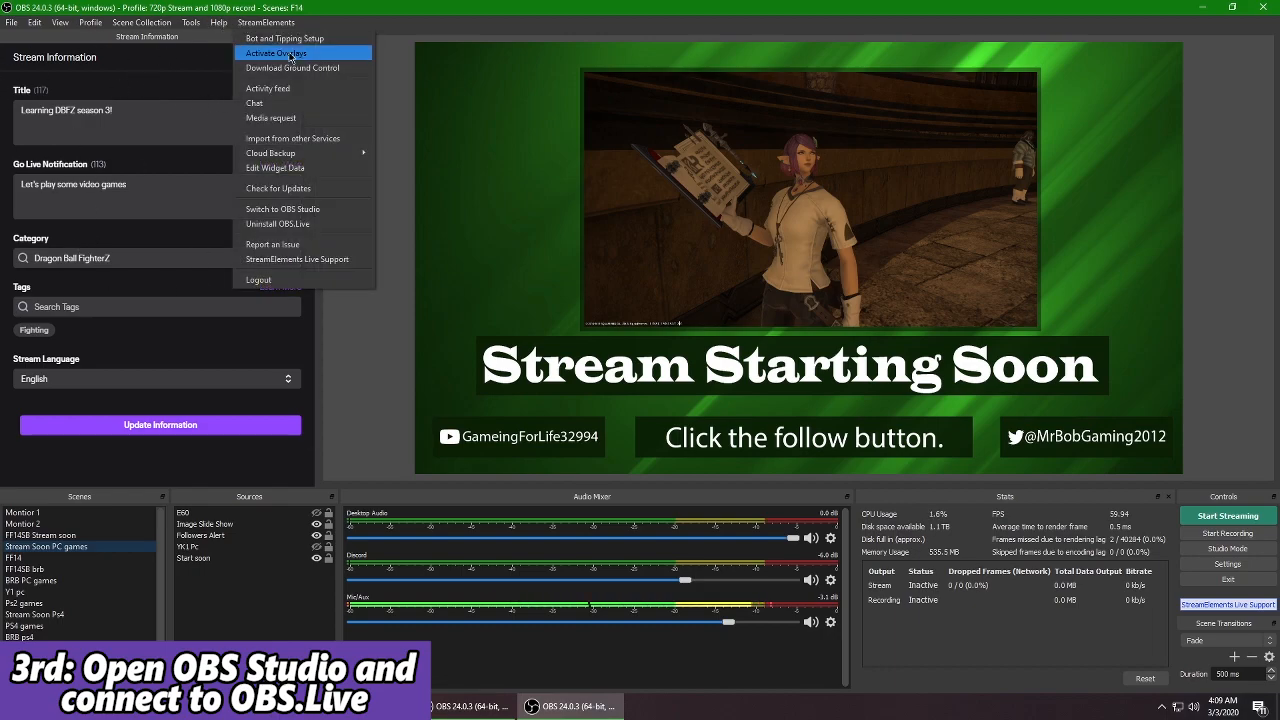
left_click(292, 93)
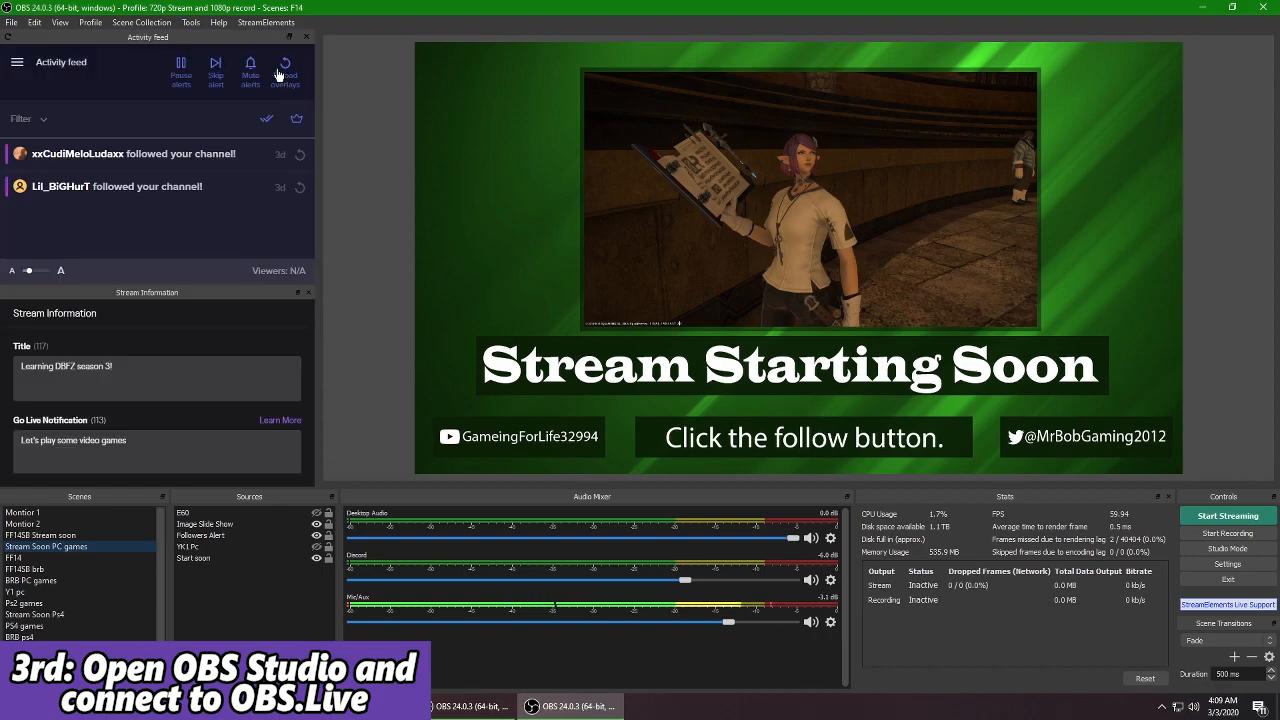
Show the StreamElements Chat dock and maximize the OBS Studio window
left_click(267, 22)
left_click(288, 104)
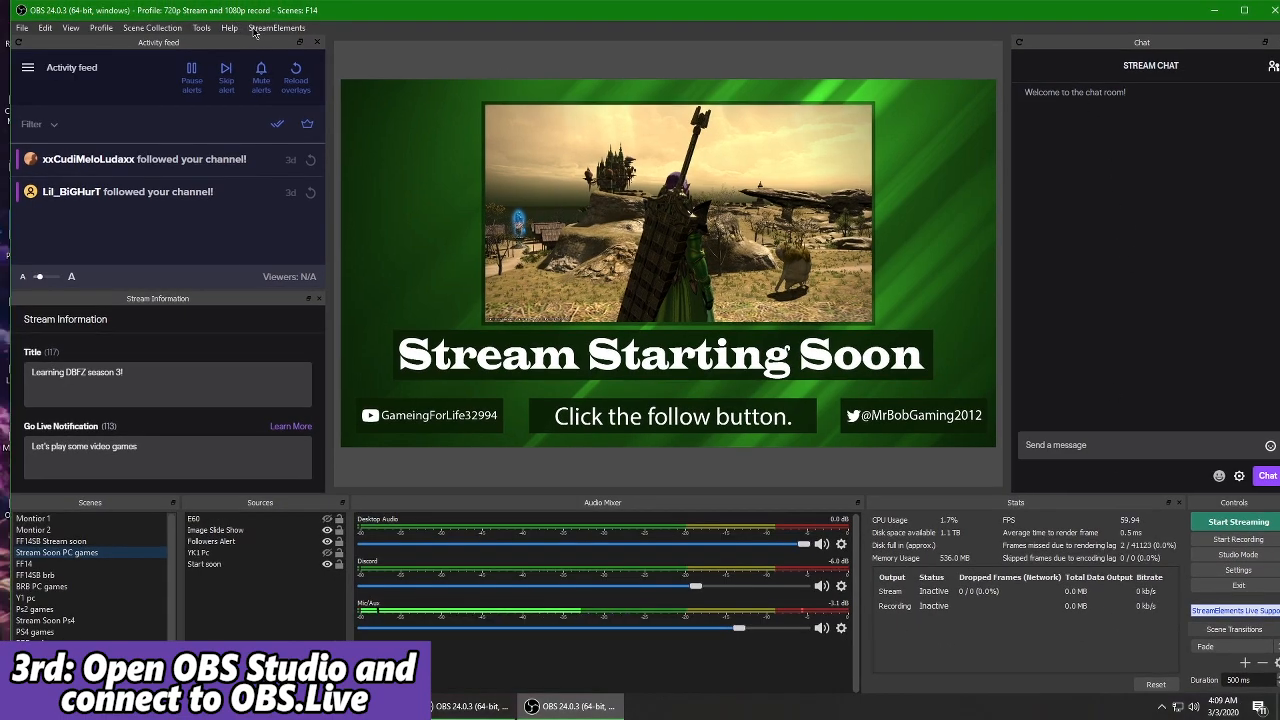
left_click(254, 28)
left_click(501, 36)
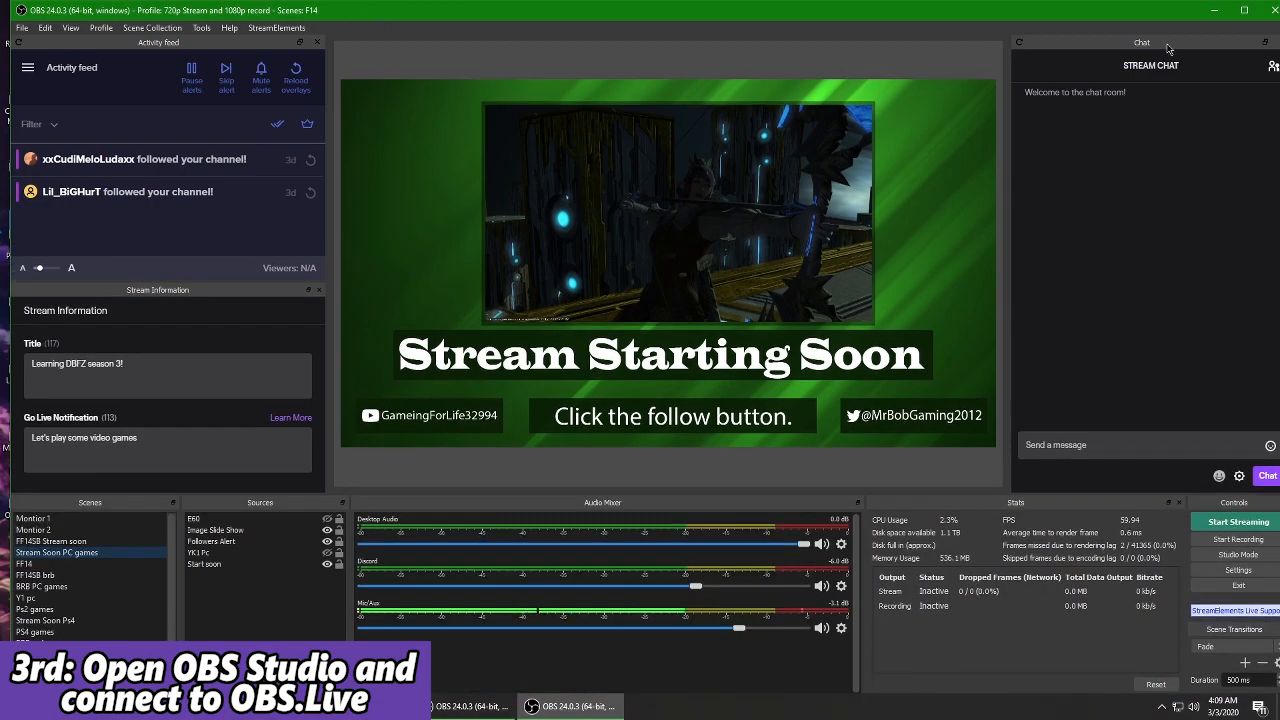
left_click(1244, 10)
Check for StreamElements OBS.Live updates and dismiss the update message
left_click(274, 27)
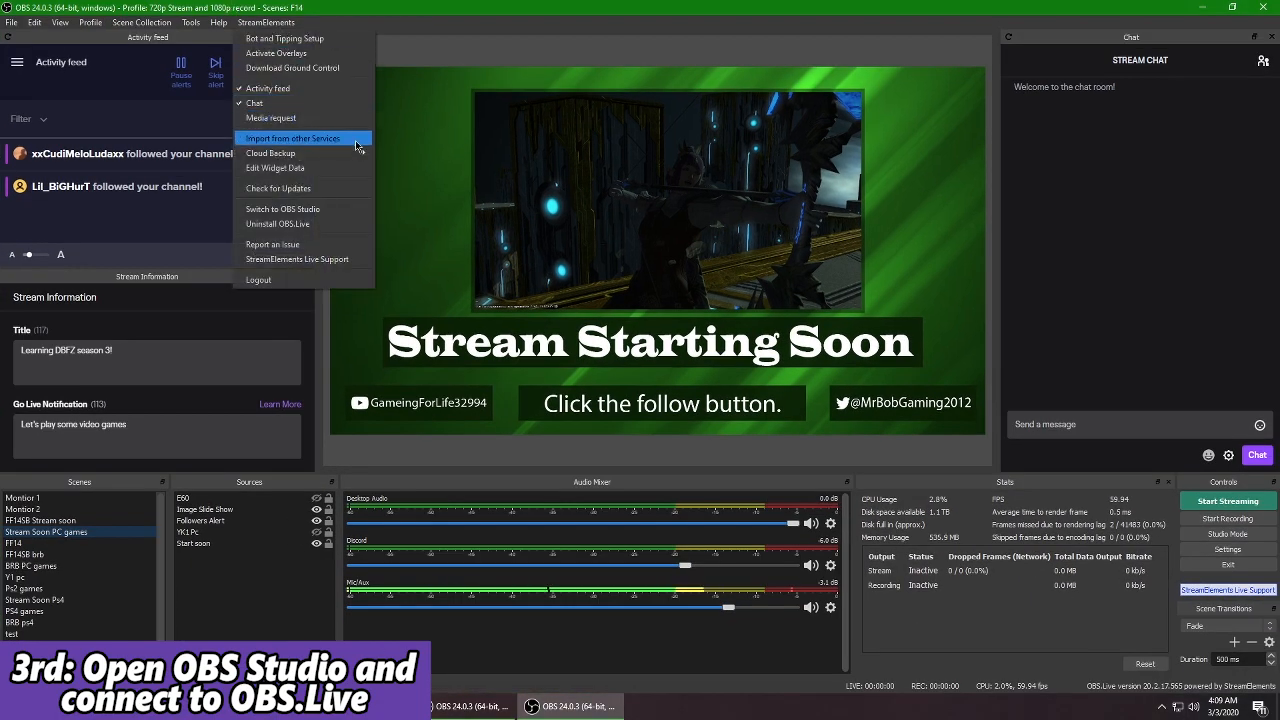
left_click(306, 190)
left_click_drag(670, 318, 601, 248)
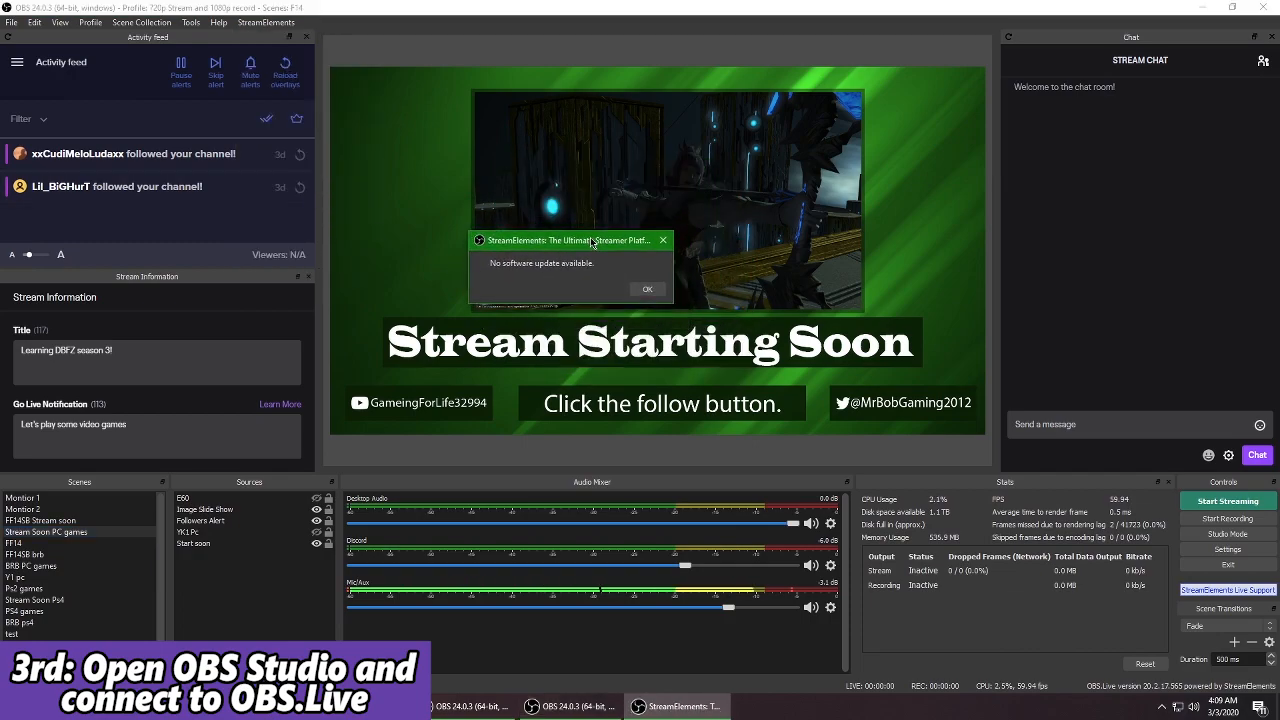
left_click(648, 290)
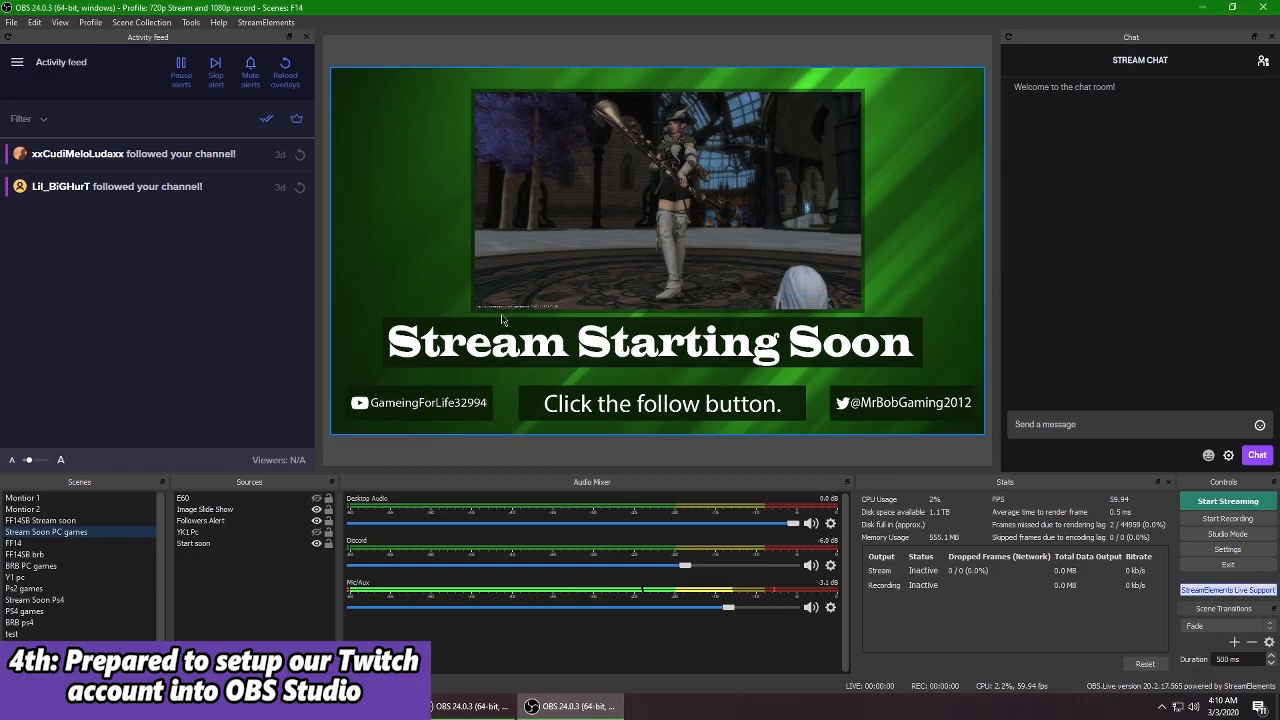
left_click(268, 22)
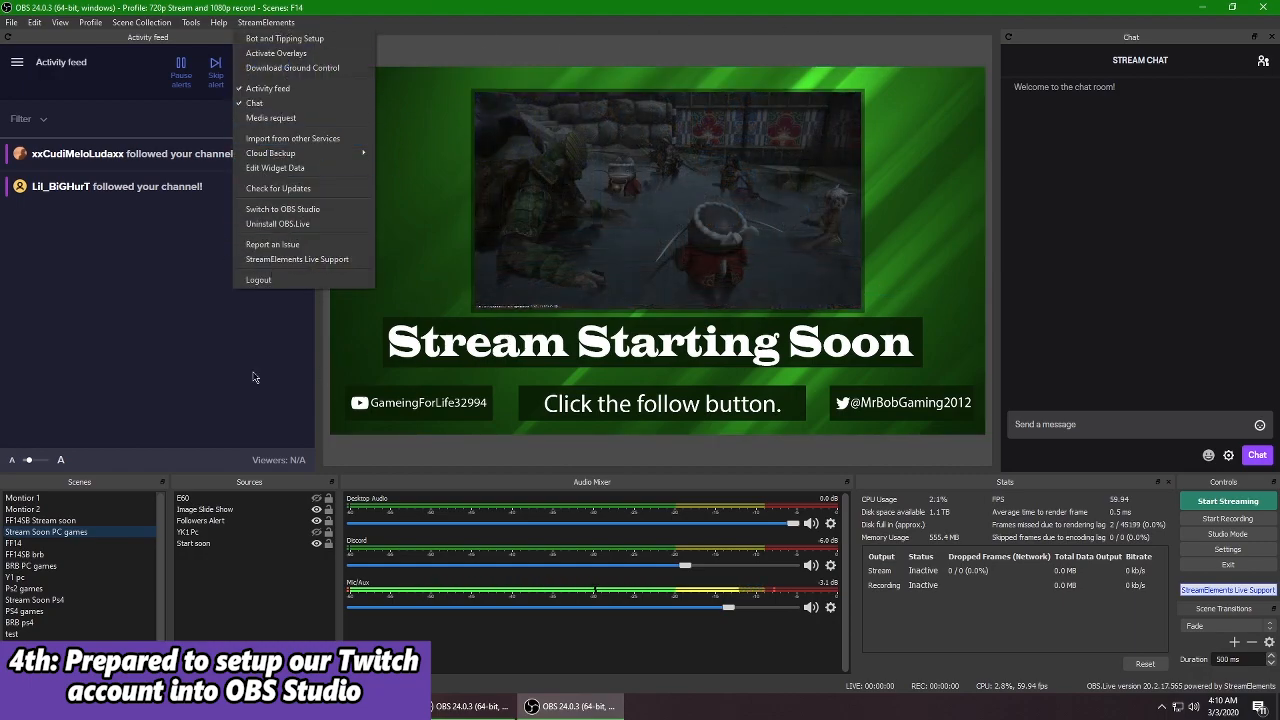
left_click(160, 354)
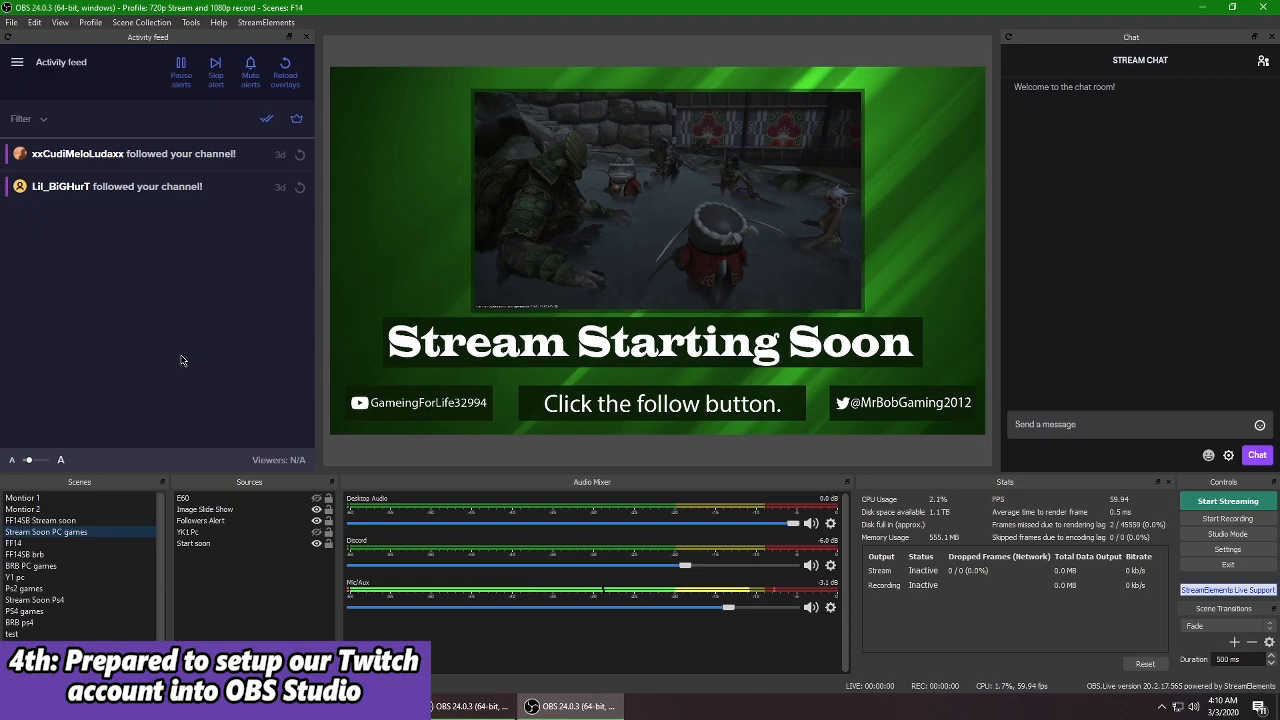
left_click(271, 24)
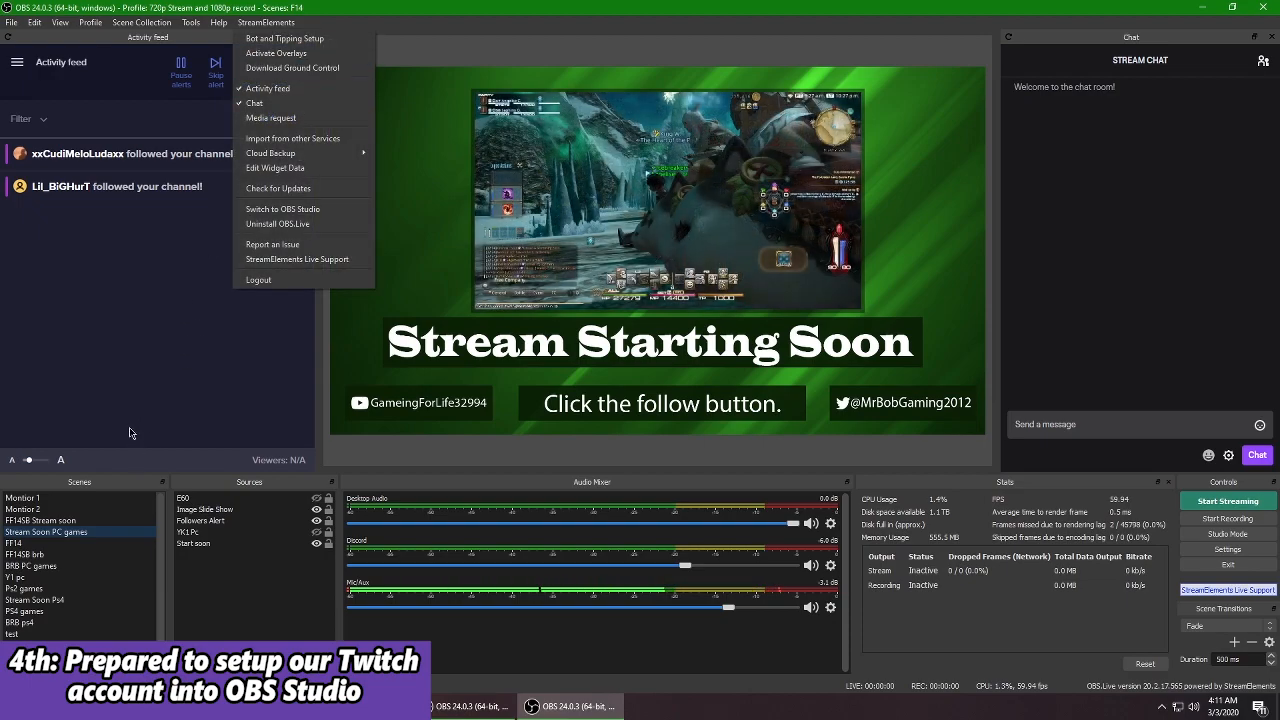
left_click(145, 370)
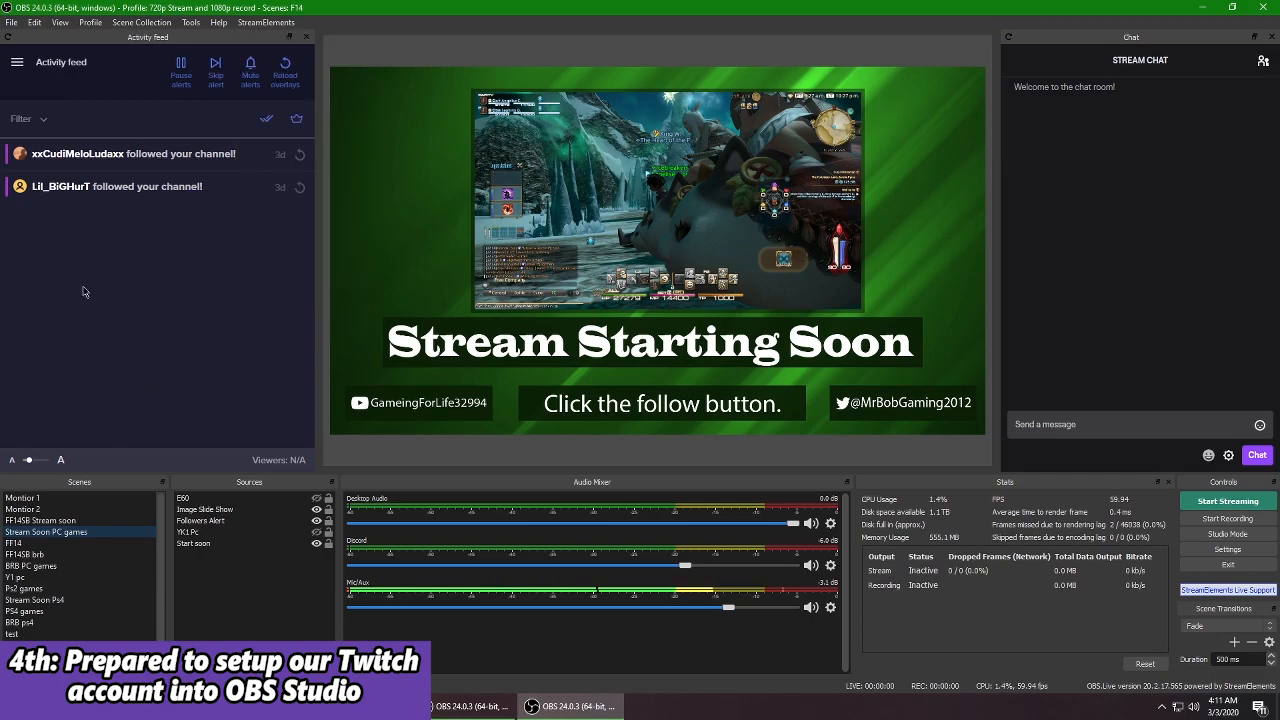
Open the OBS Studio settings and look through the interface themes in the General settings
left_click(12, 23)
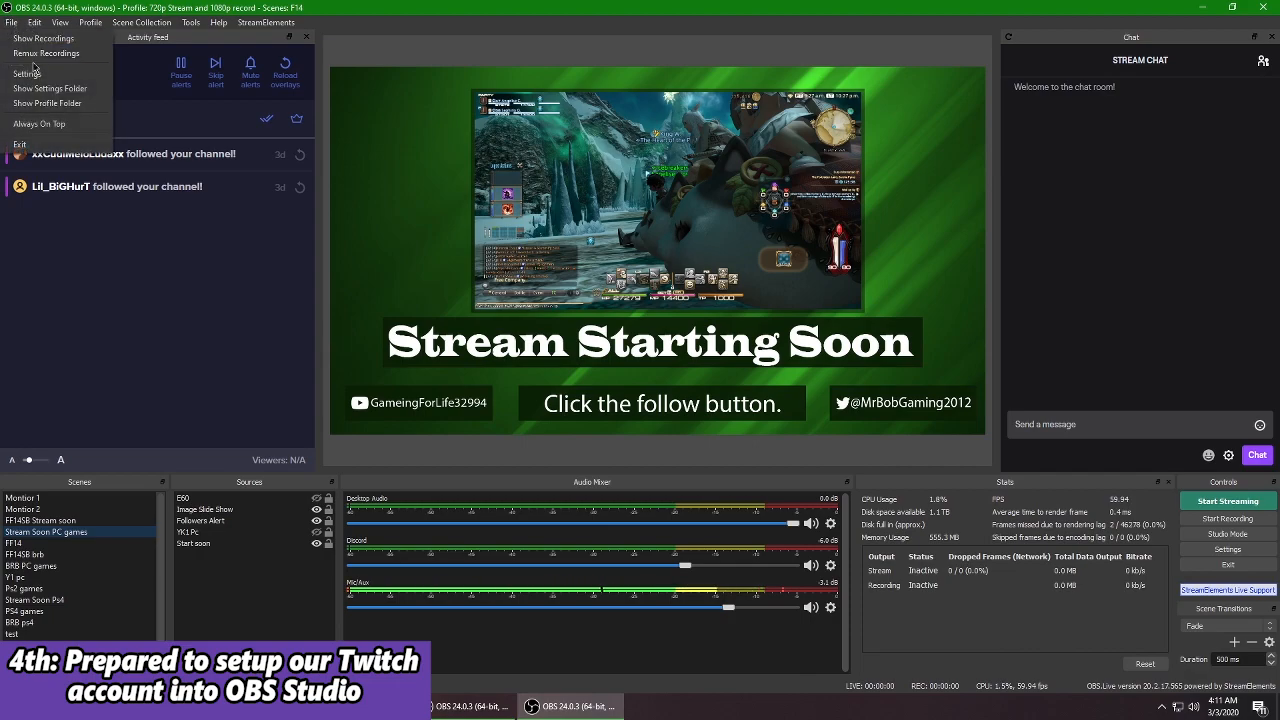
left_click(191, 354)
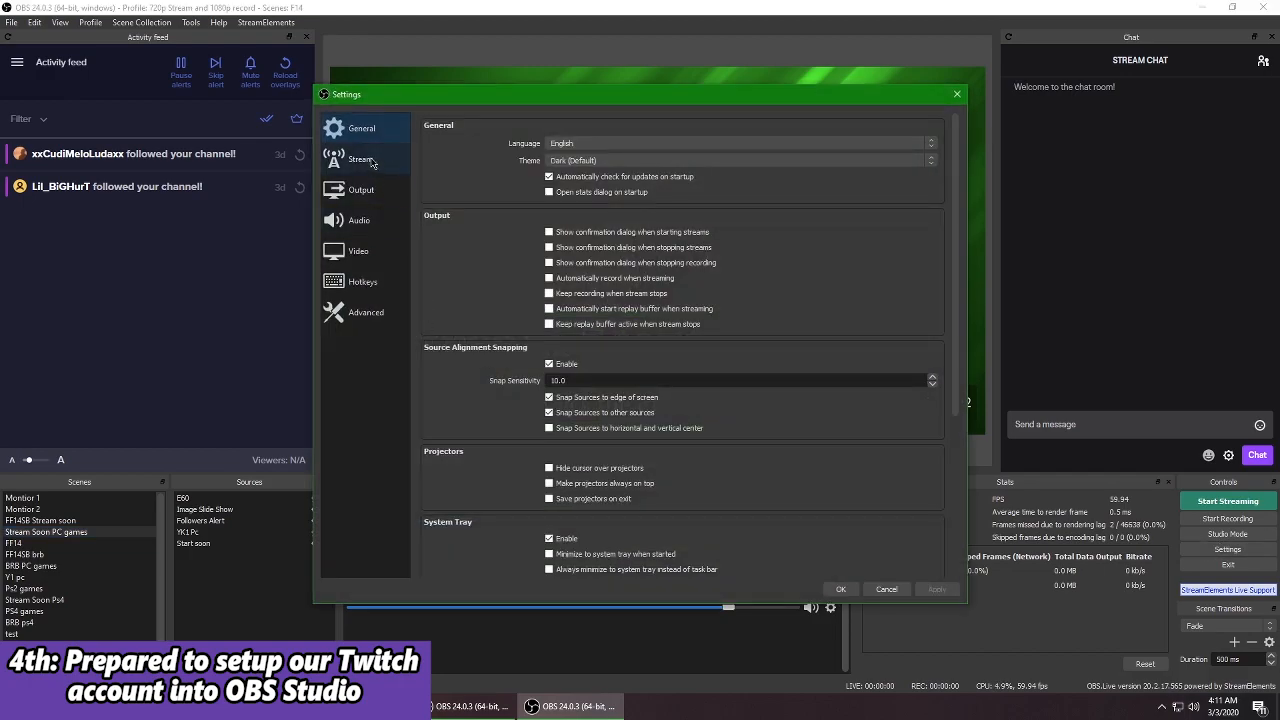
left_click(372, 163)
left_click(407, 134)
left_click(582, 161)
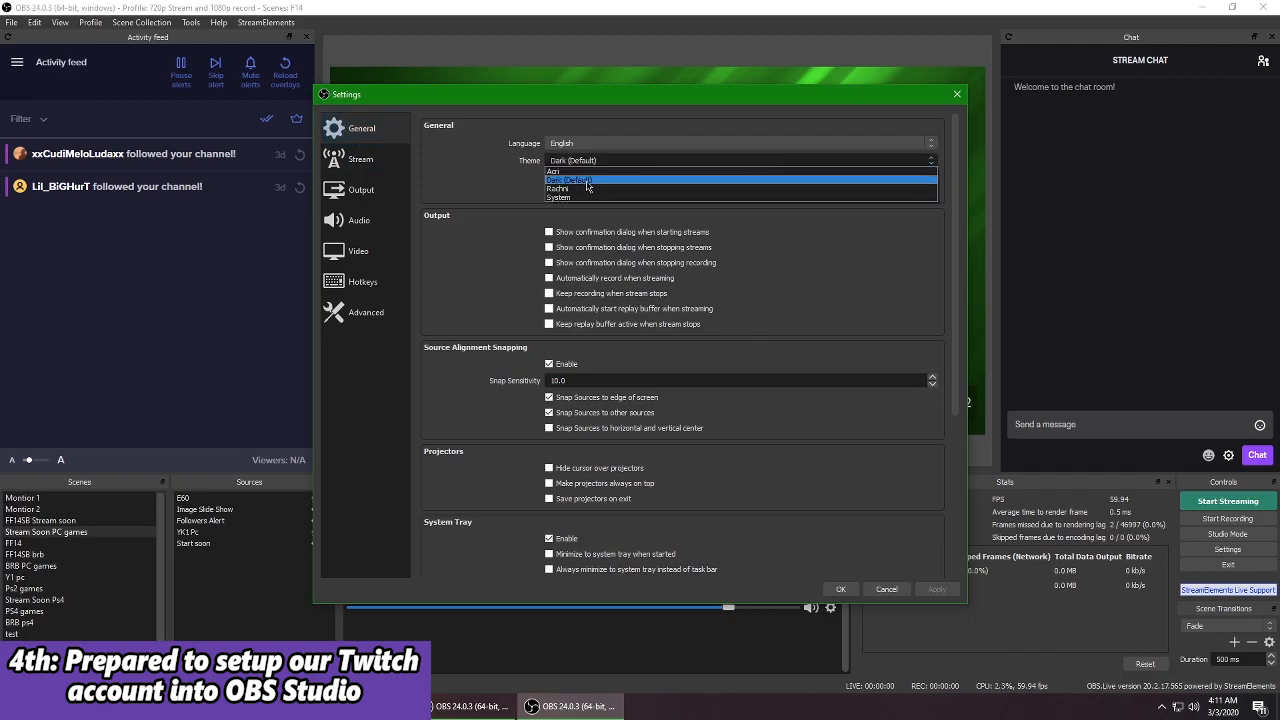
left_click(522, 191)
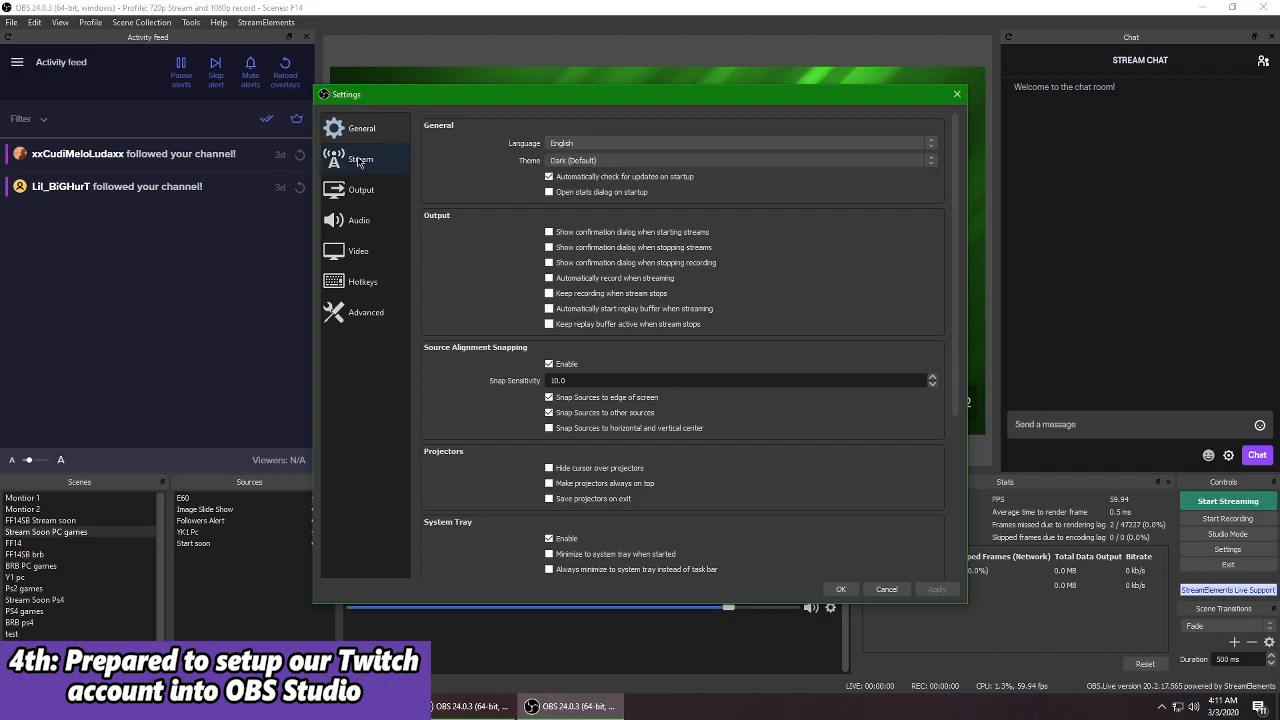
Choose Twitch as the streaming service in the Stream settings and connect the Twitch account
left_click(360, 160)
left_click(575, 130)
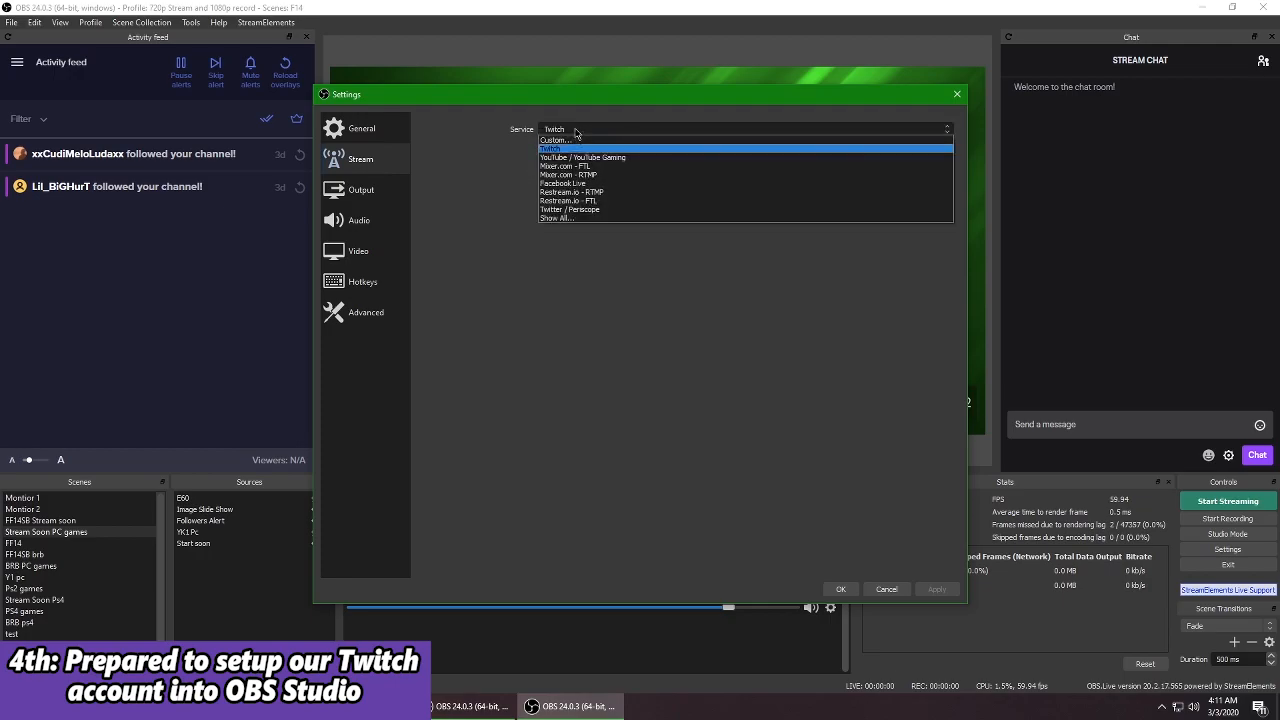
left_click(578, 149)
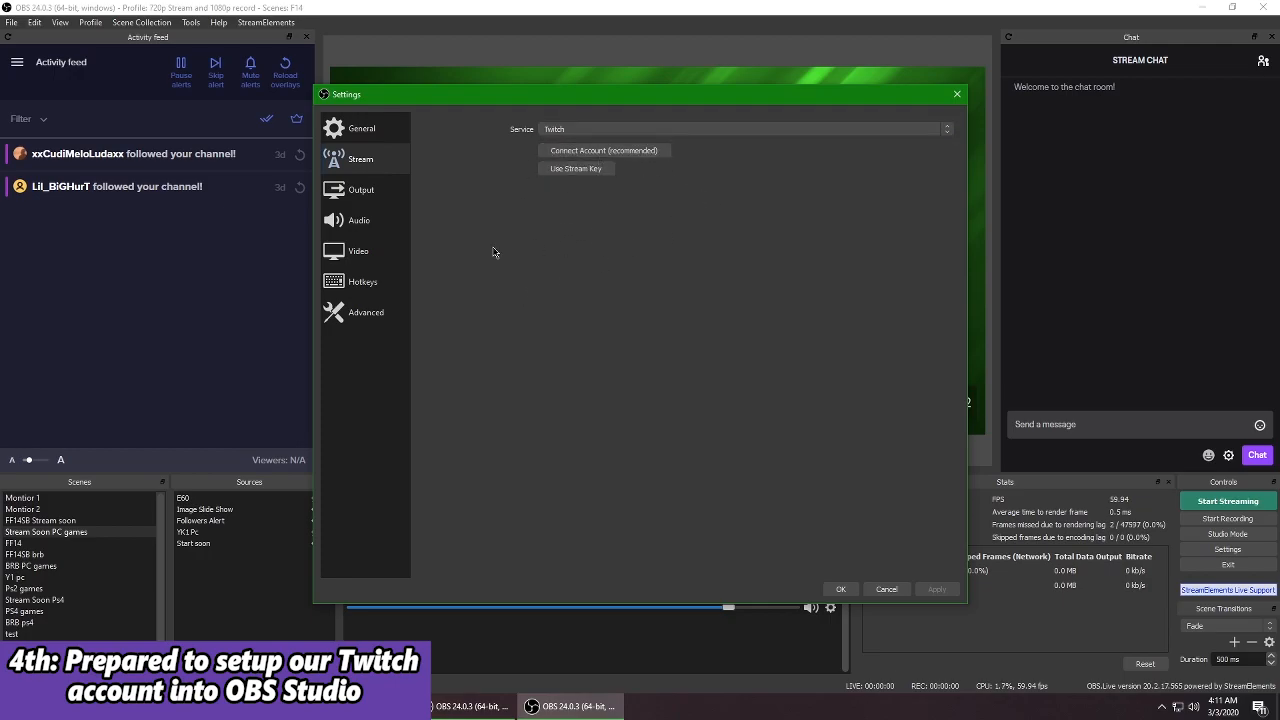
left_click(632, 156)
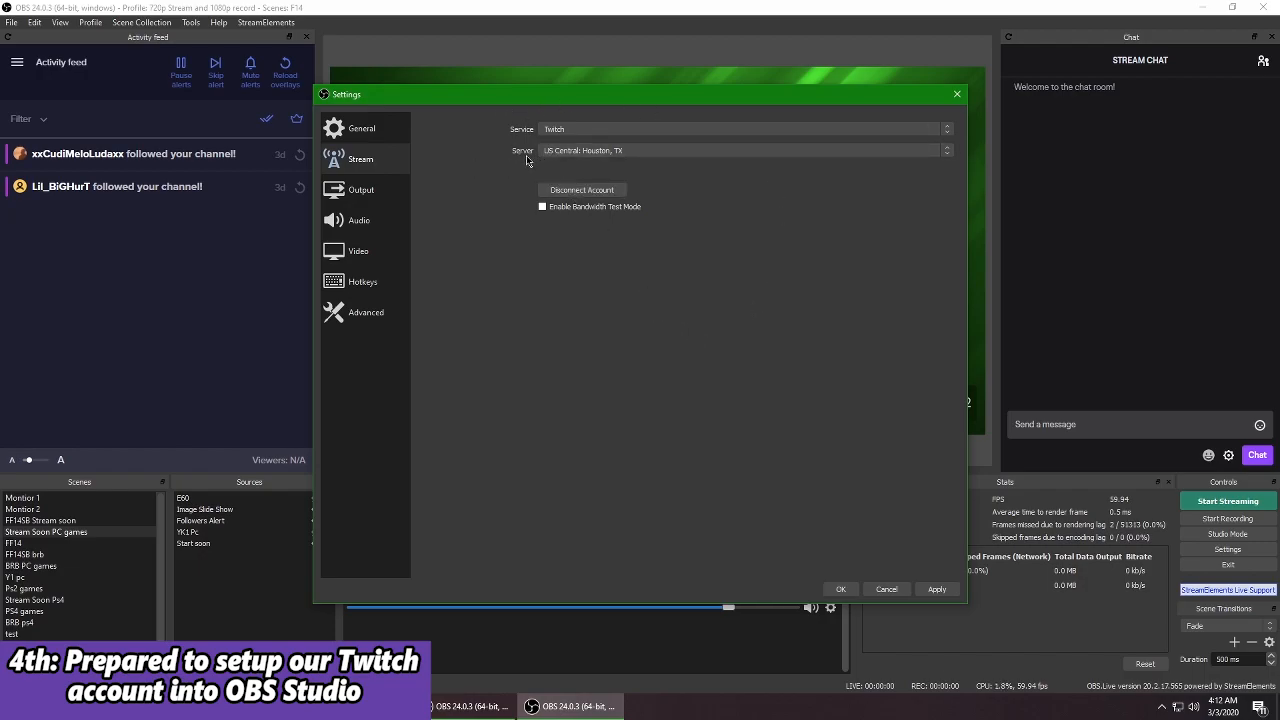
Review the available Twitch servers, keep US Central: Houston, TX, and apply the stream settings
left_click(588, 152)
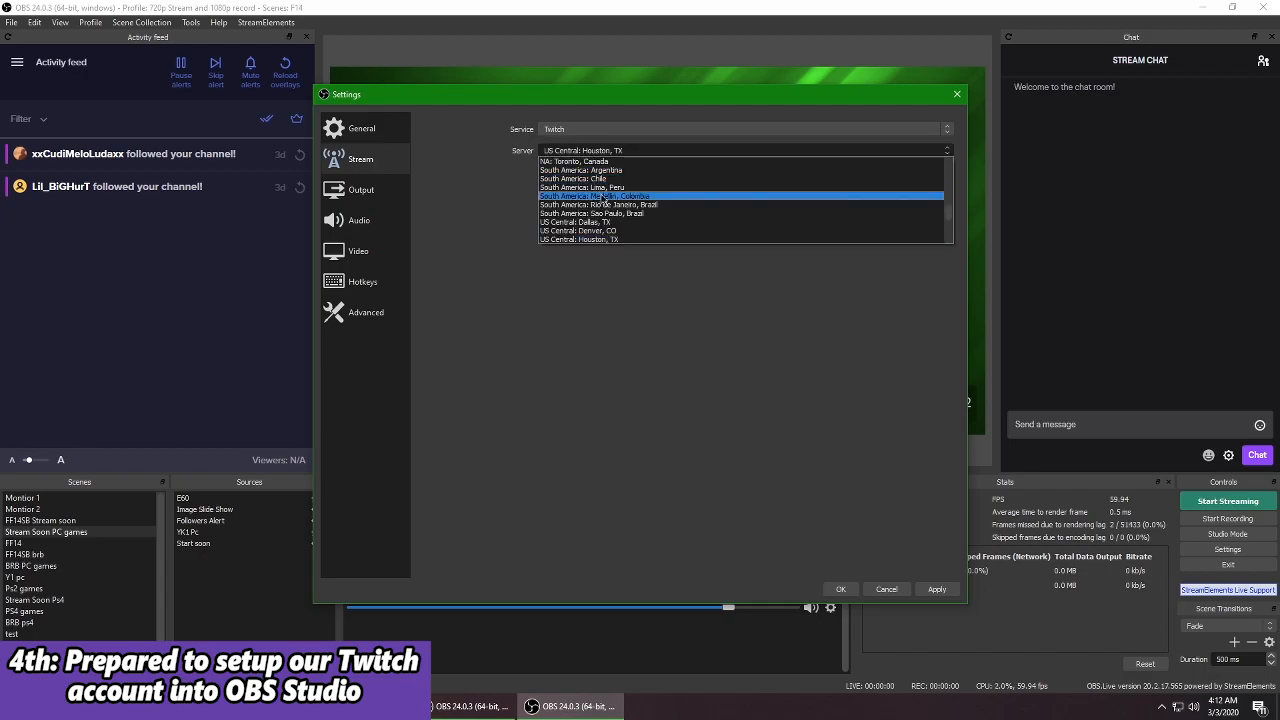
scroll(633, 238, "down", 1)
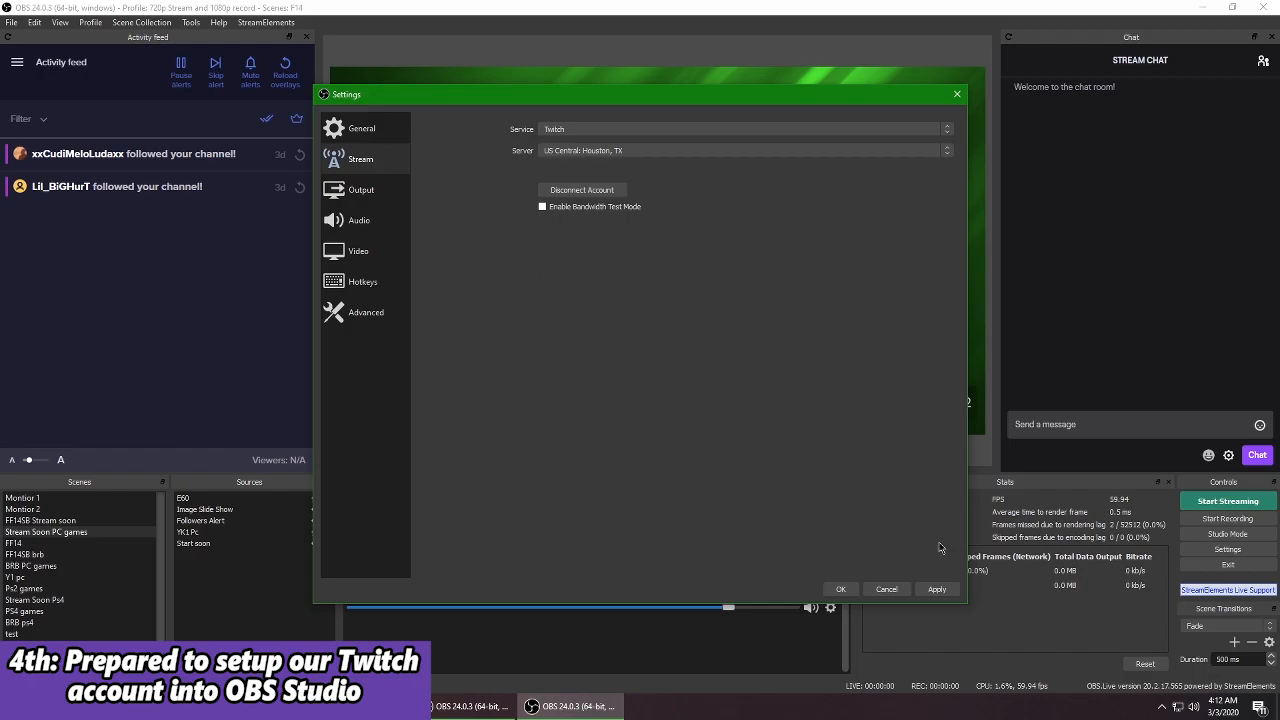
left_click(940, 591)
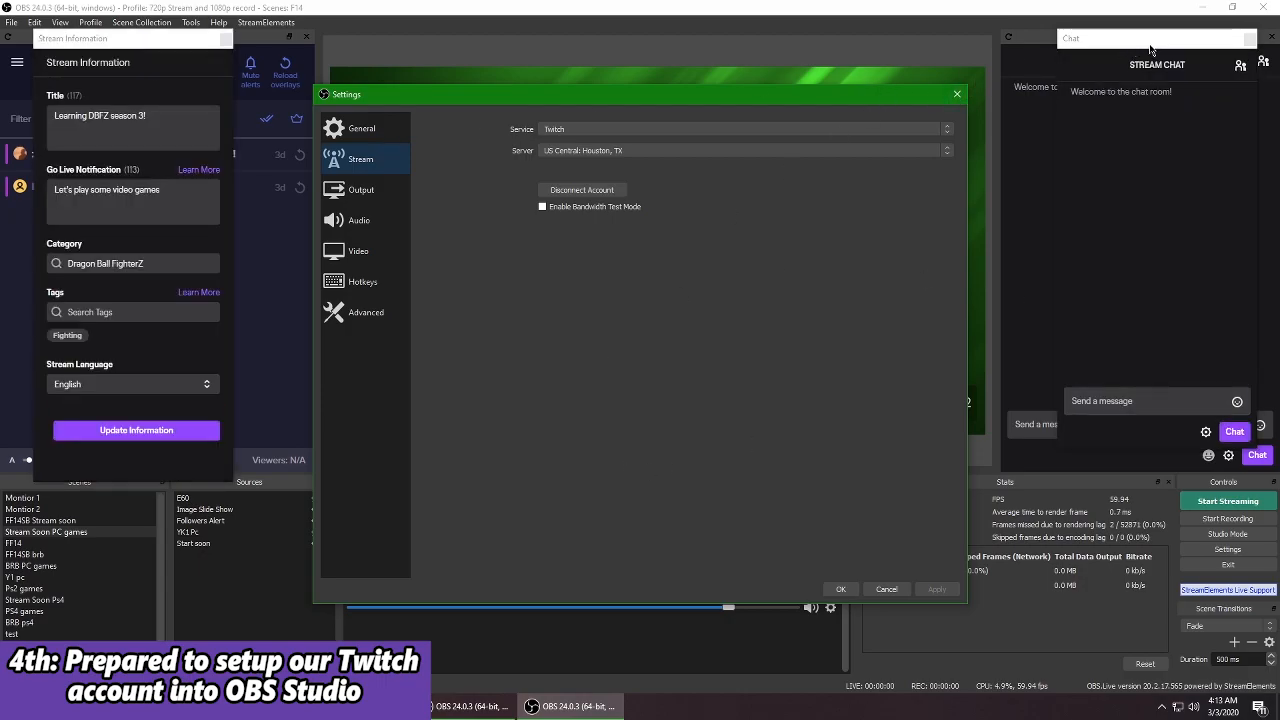
Close the settings and the duplicate floating Chat dock, dismissing the dockable window notice
left_click_drag(1152, 43, 1041, 73)
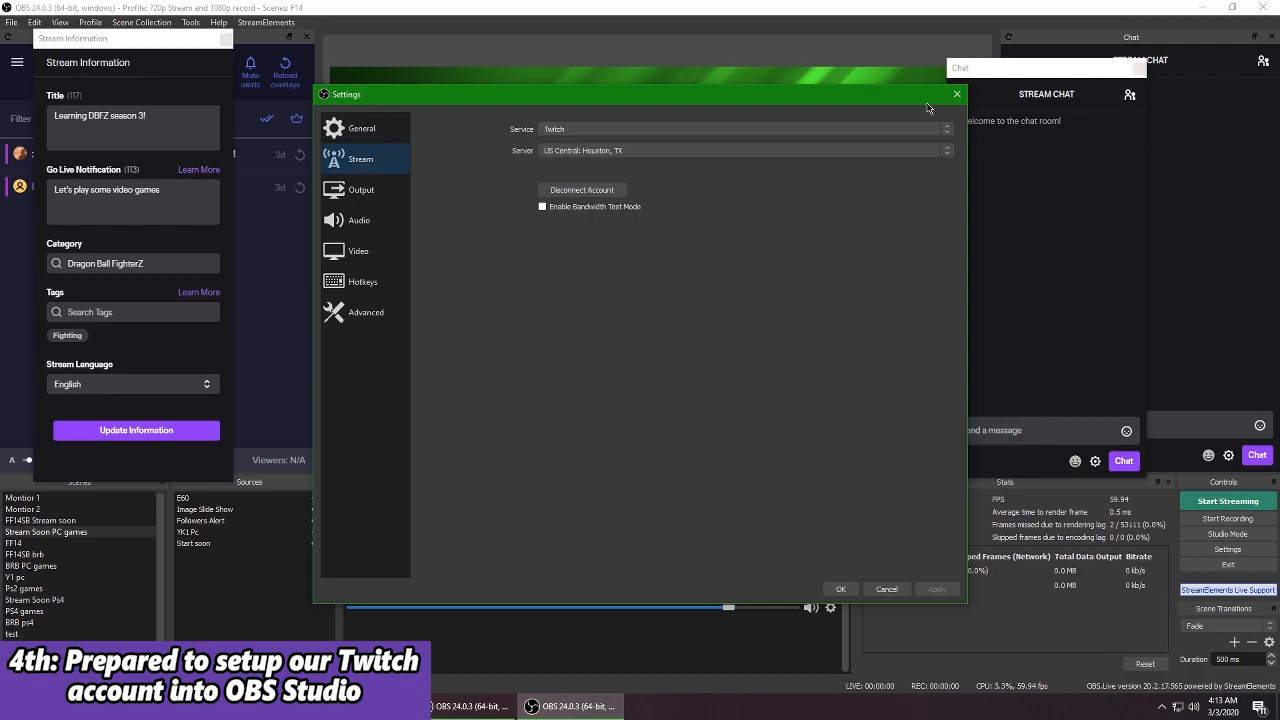
left_click(957, 95)
left_click(1141, 68)
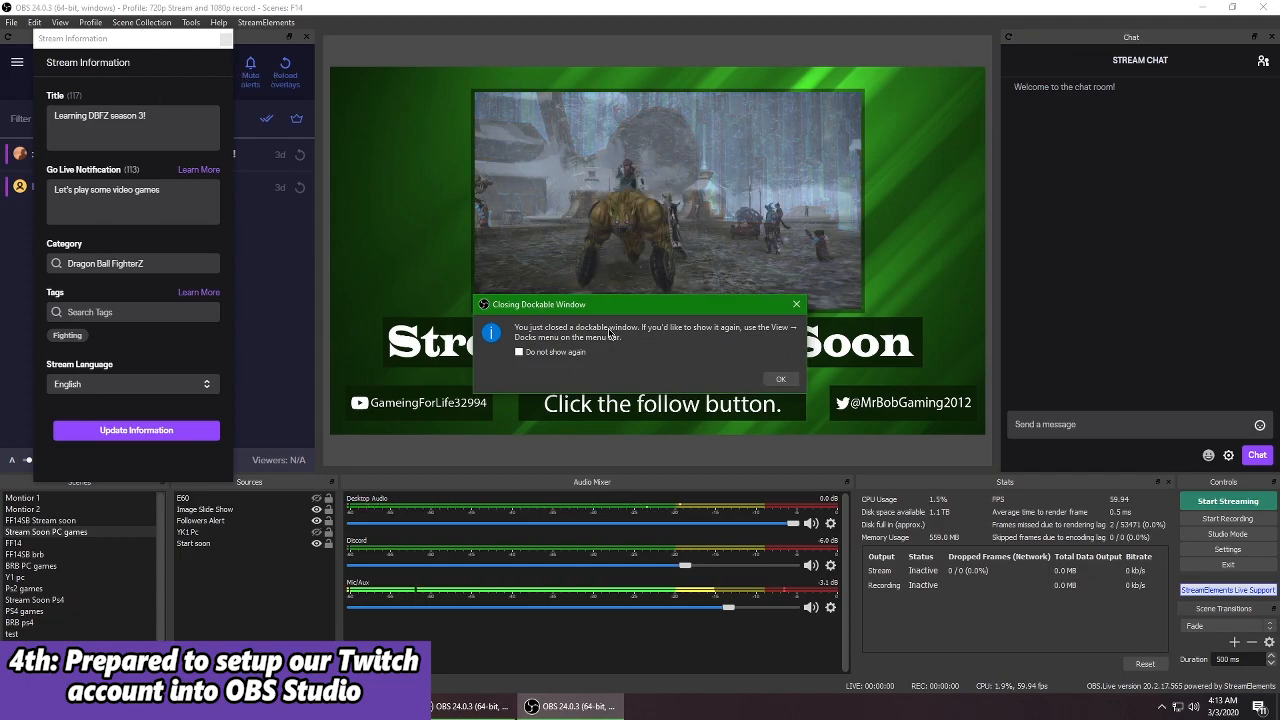
left_click(781, 381)
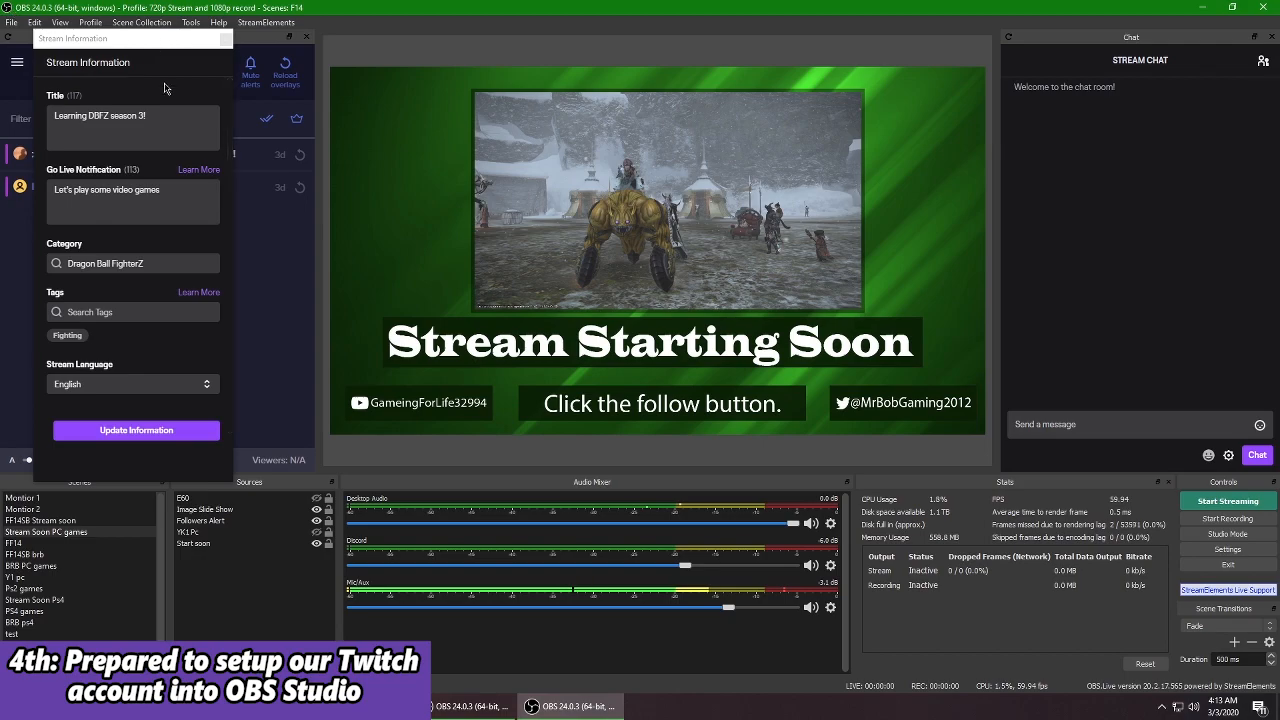
Dock the floating Stream Information window below the activity feed and look through its fields
left_click(135, 40)
left_click_drag(135, 40, 135, 307)
left_click_drag(141, 40, 137, 369)
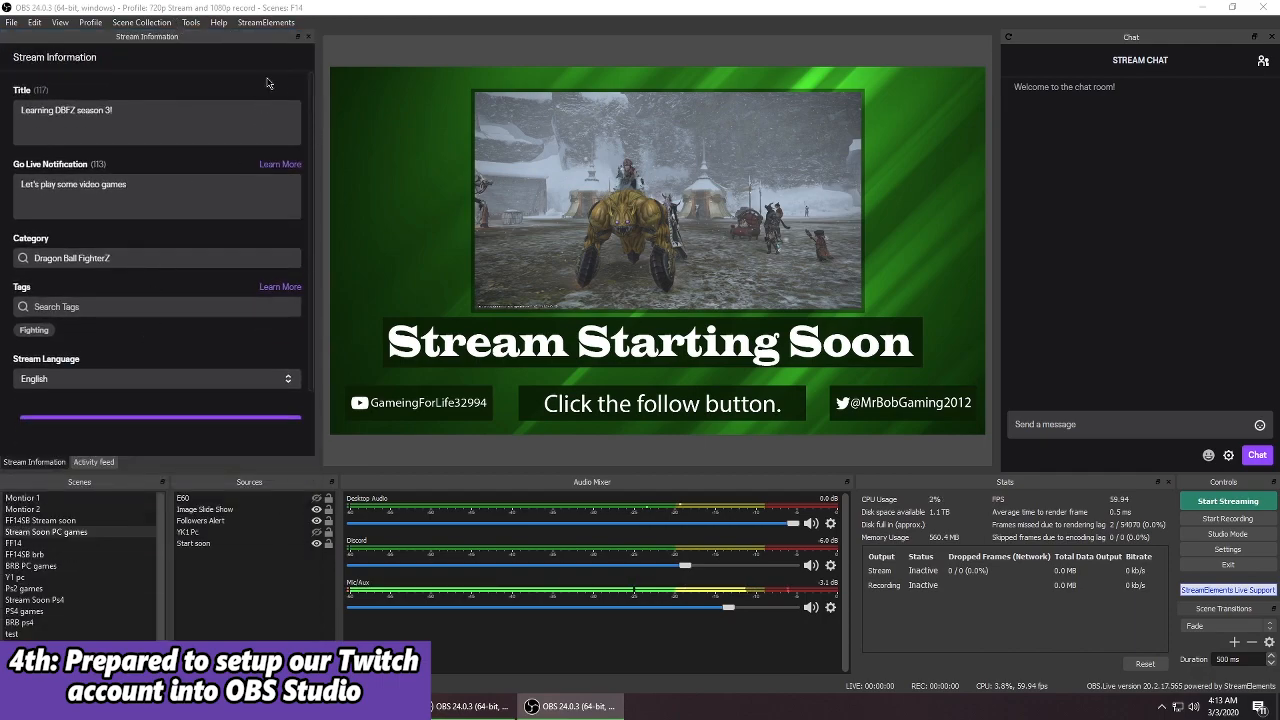
left_click_drag(183, 39, 193, 414)
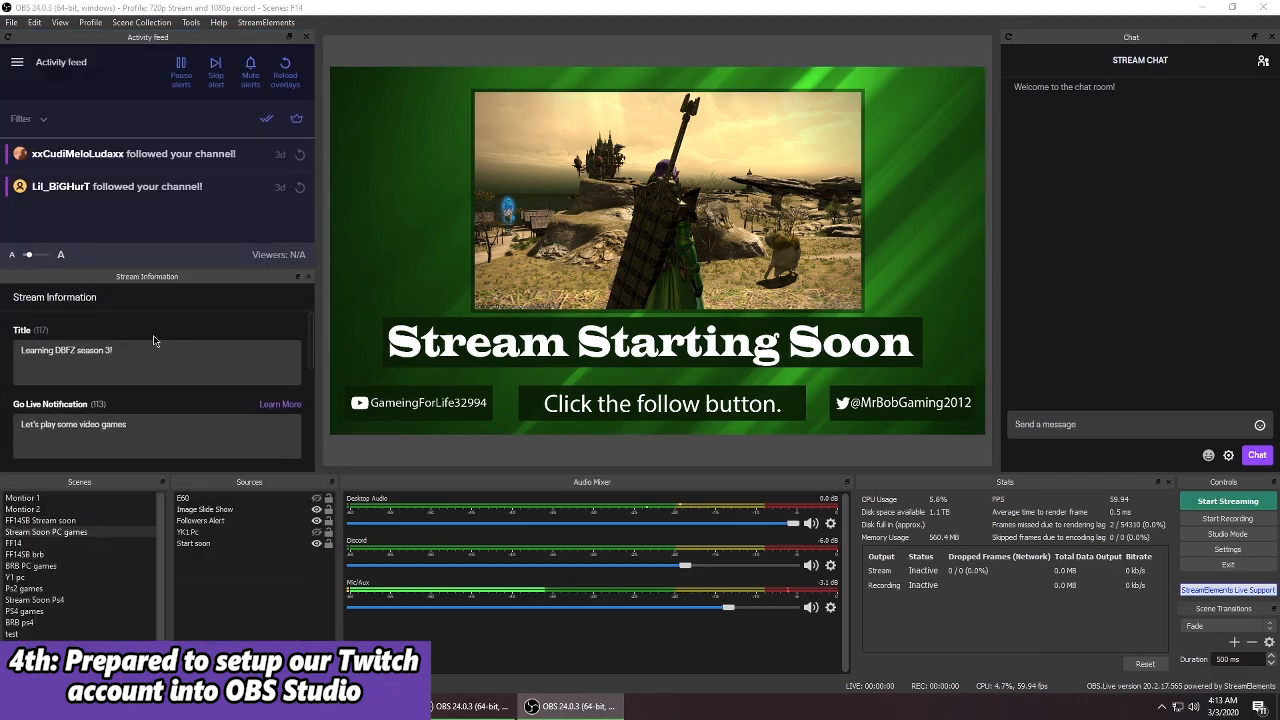
scroll(151, 345, "down", 2)
scroll(160, 360, "up", 2)
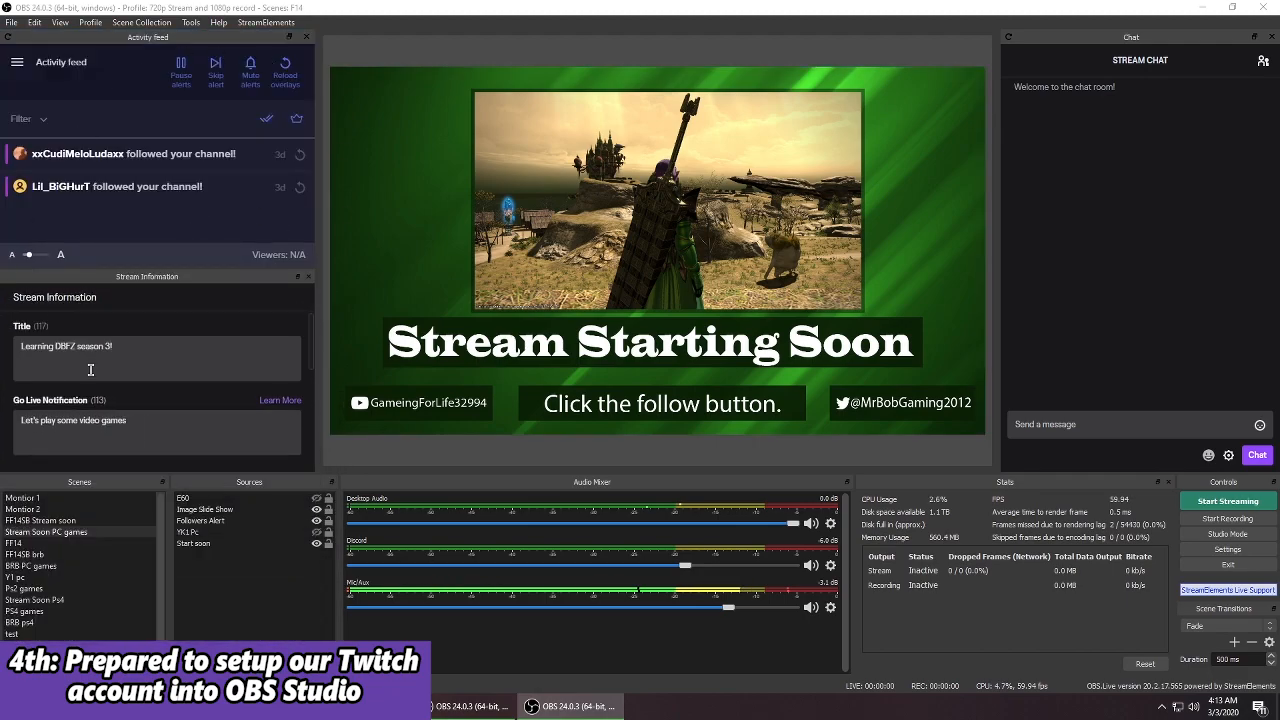
scroll(209, 403, "down", 3)
scroll(205, 400, "down", 2)
scroll(194, 390, "up", 5)
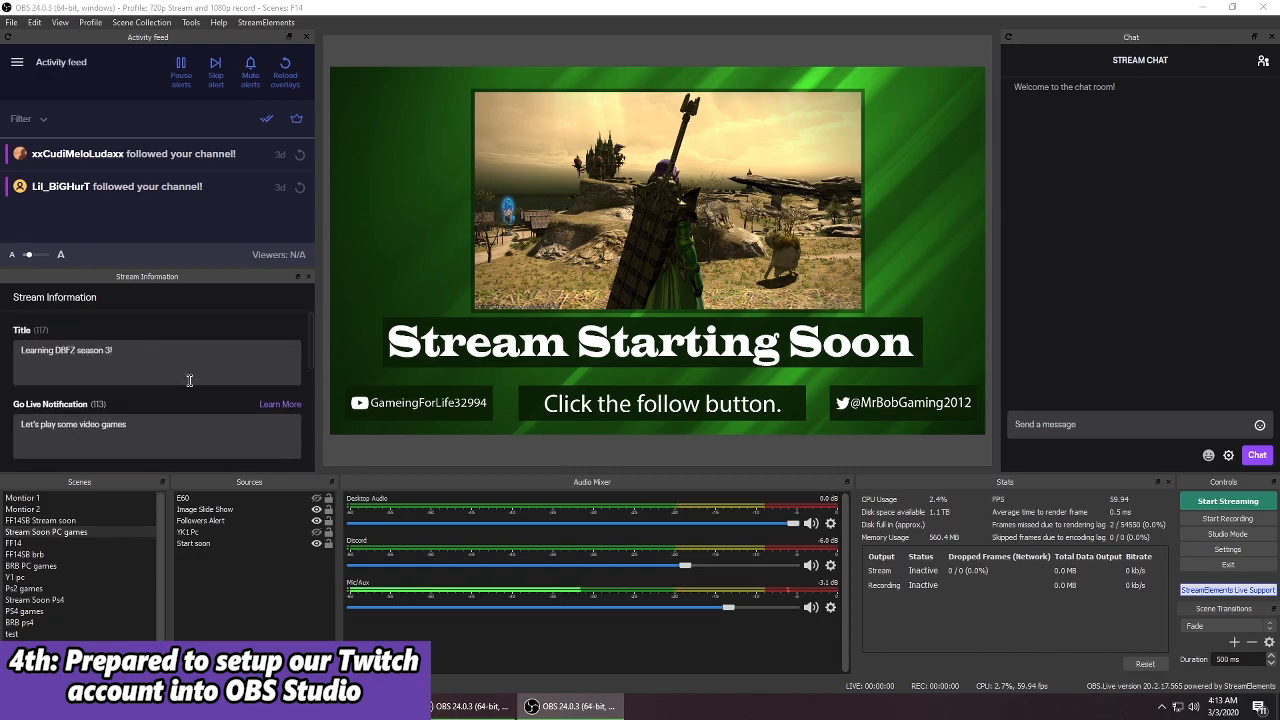
left_click(11, 22)
left_click(50, 74)
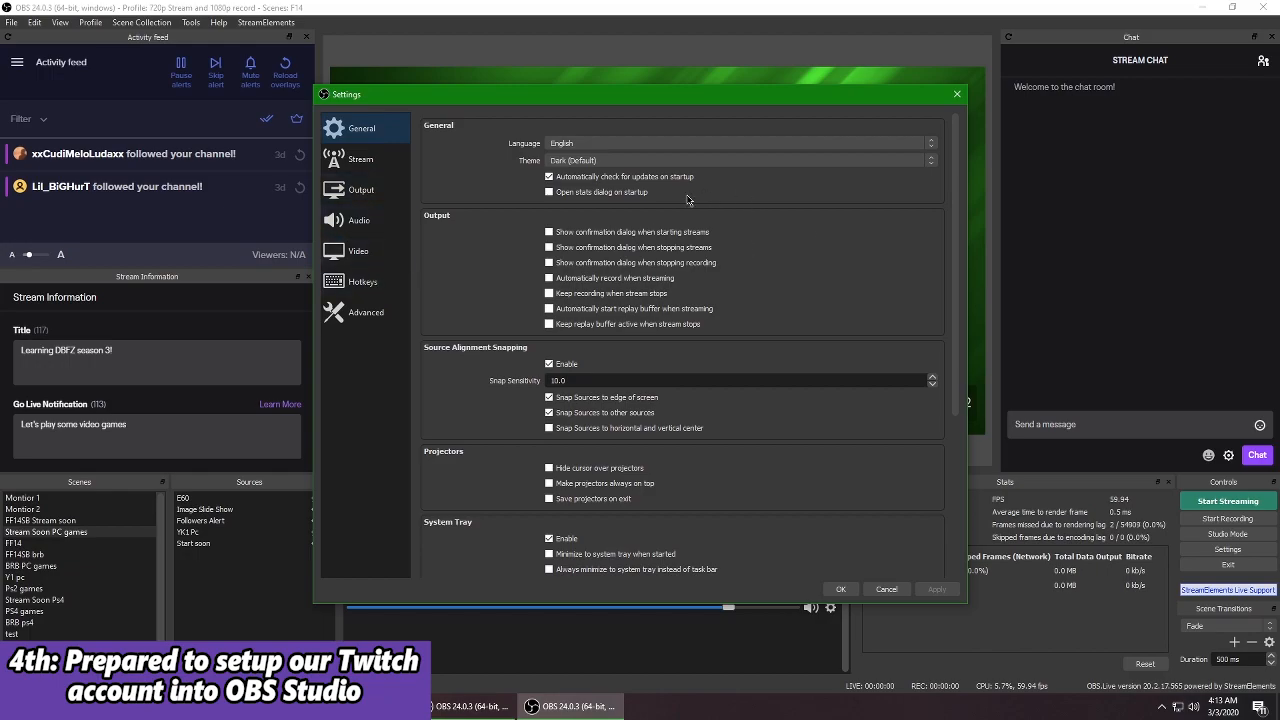
left_click(838, 589)
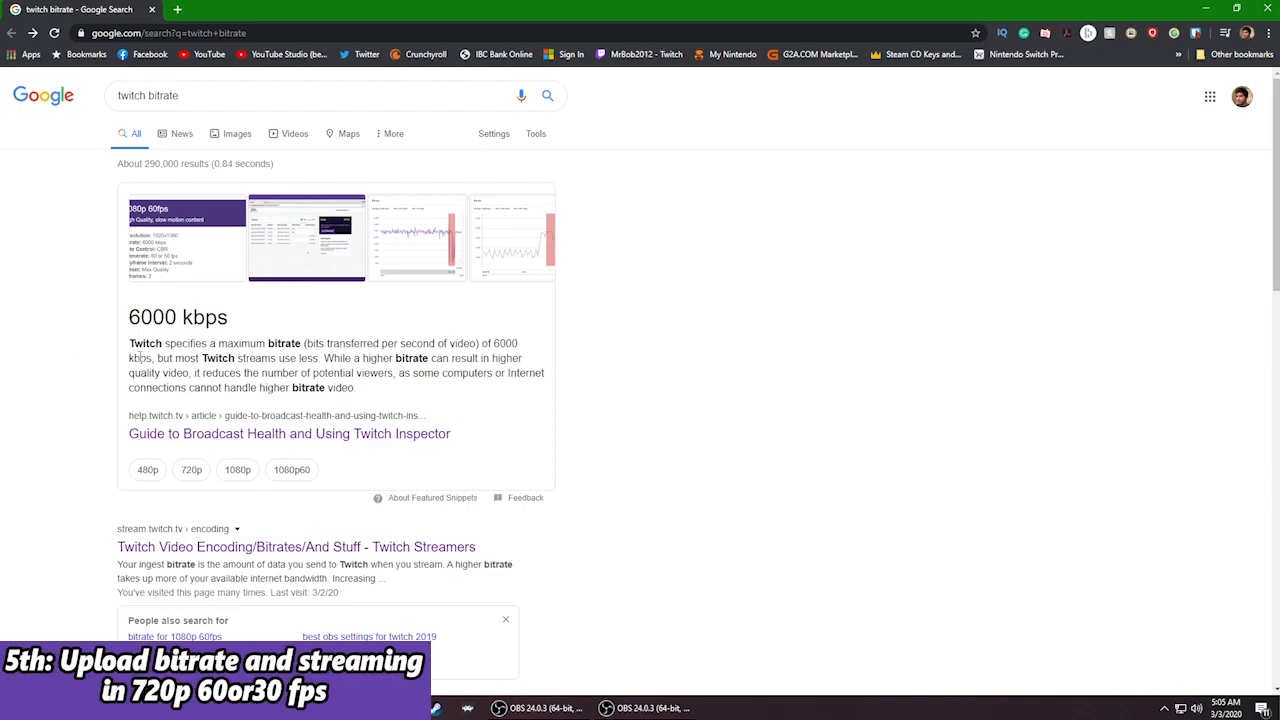
In the web browser, examine the maximum bitrate Twitch specifies in the Google results for "twitch bitrate"
left_click_drag(237, 325, 130, 318)
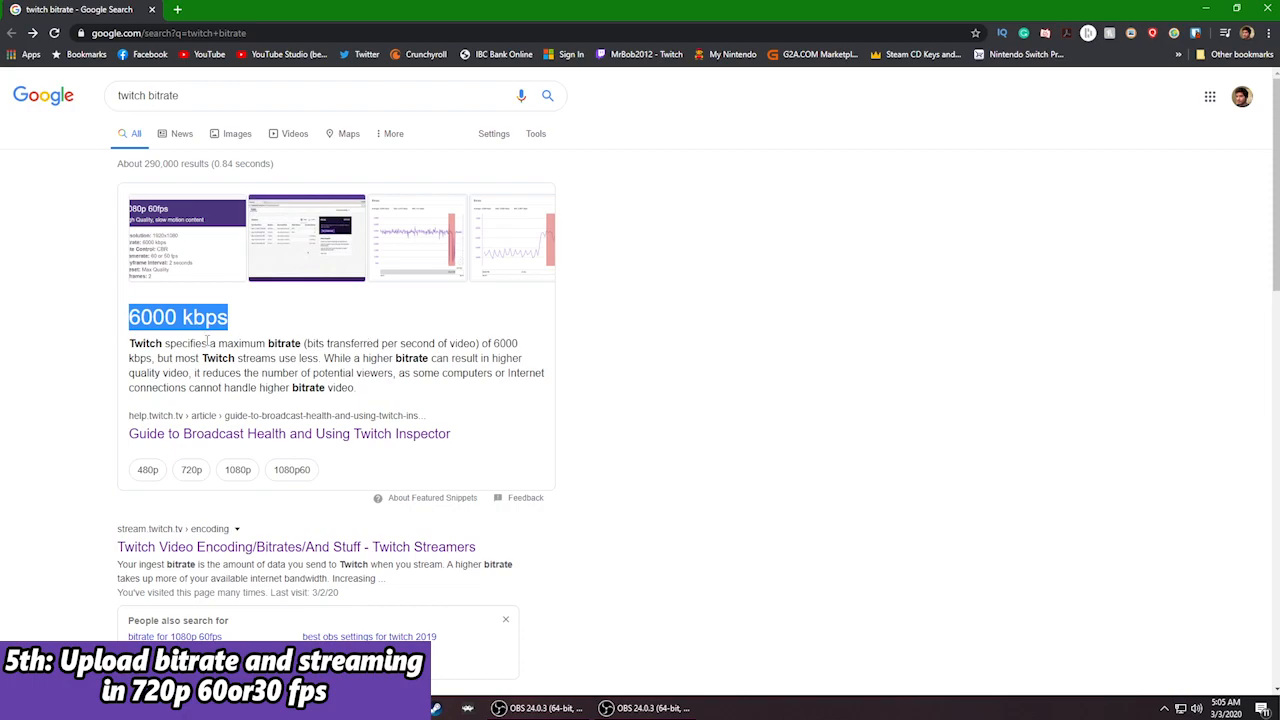
left_click_drag(218, 343, 300, 345)
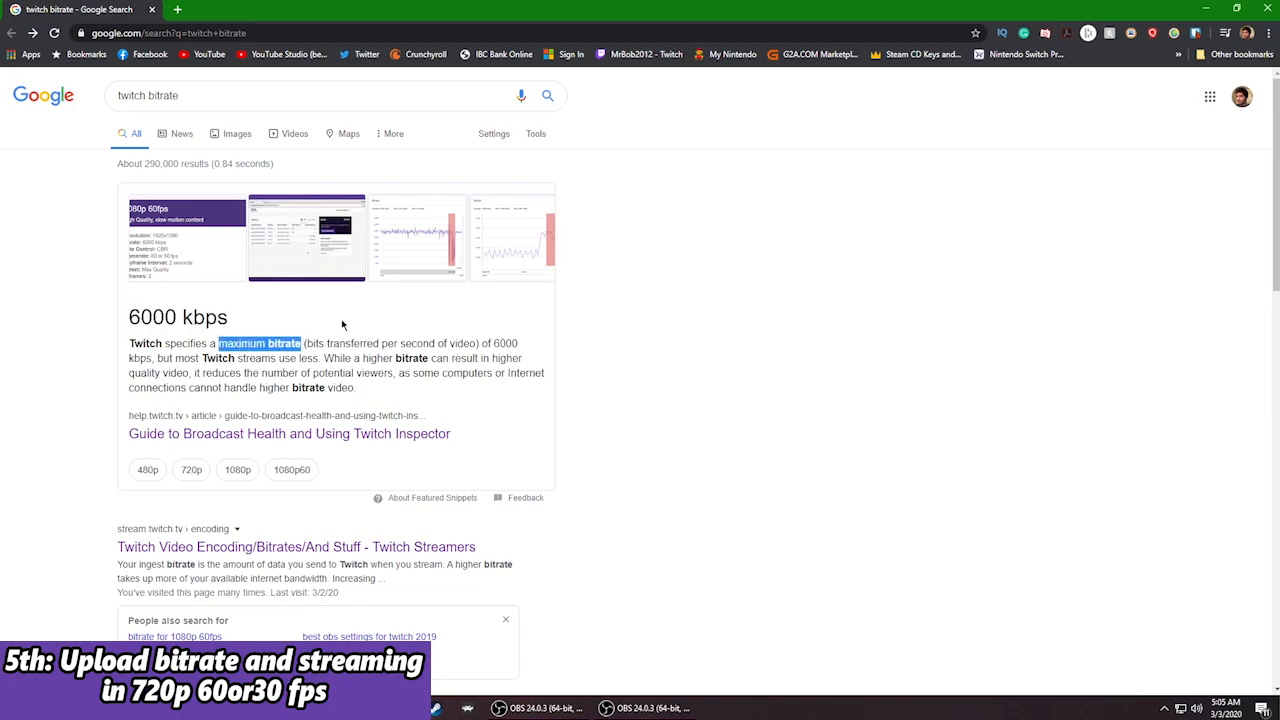
left_click(342, 325)
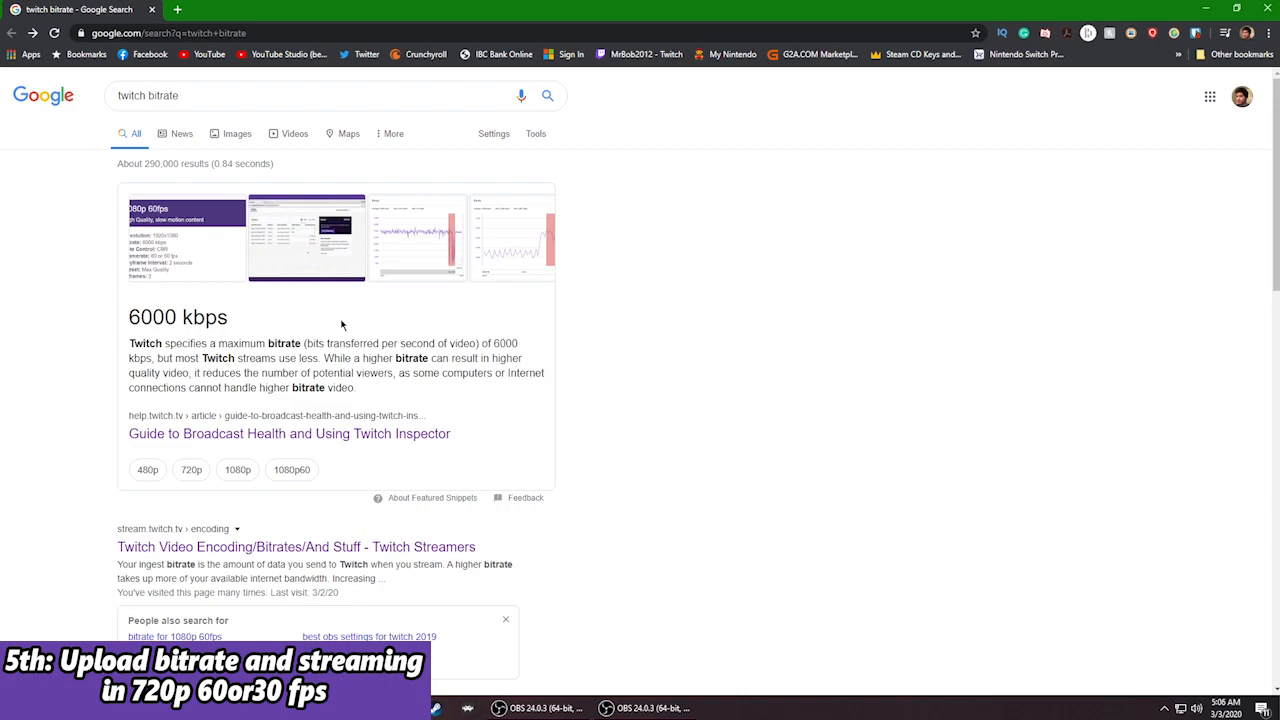
Open the Twitch Video Encoding/Bitrates/And Stuff result and examine the x264 specs down to 720p 30fps
scroll(178, 482, "down", 1)
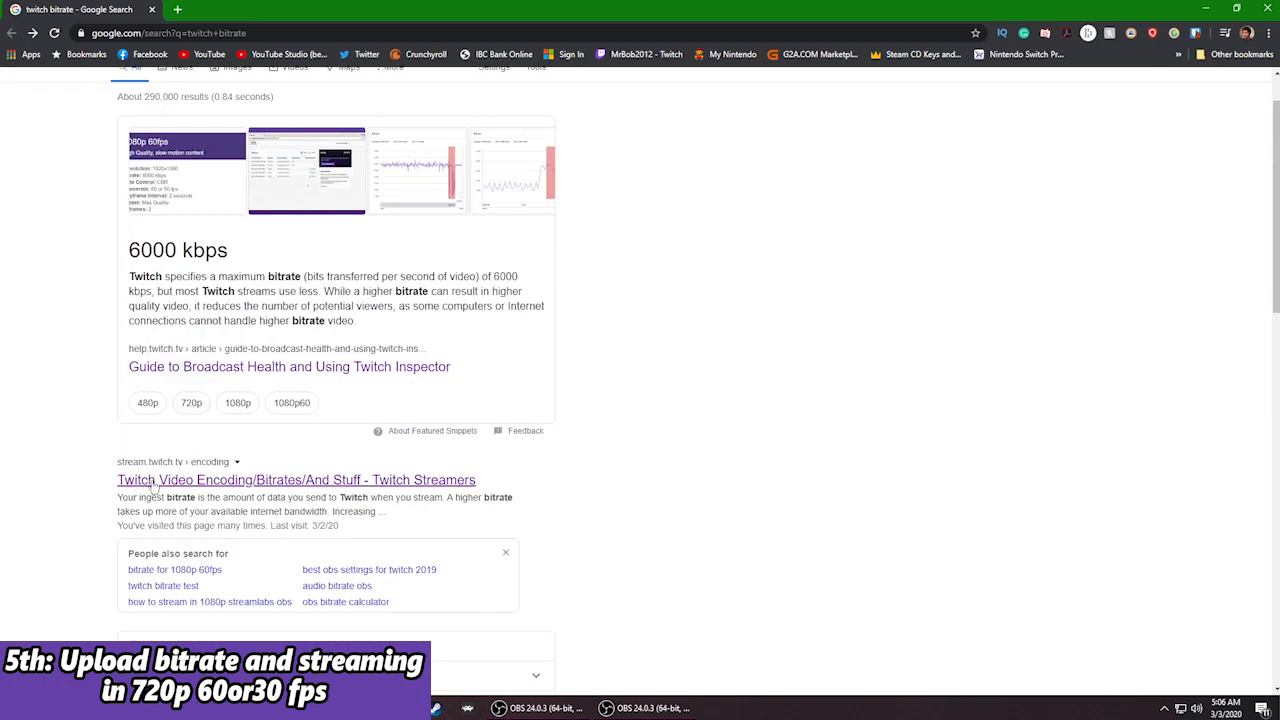
left_click(284, 482)
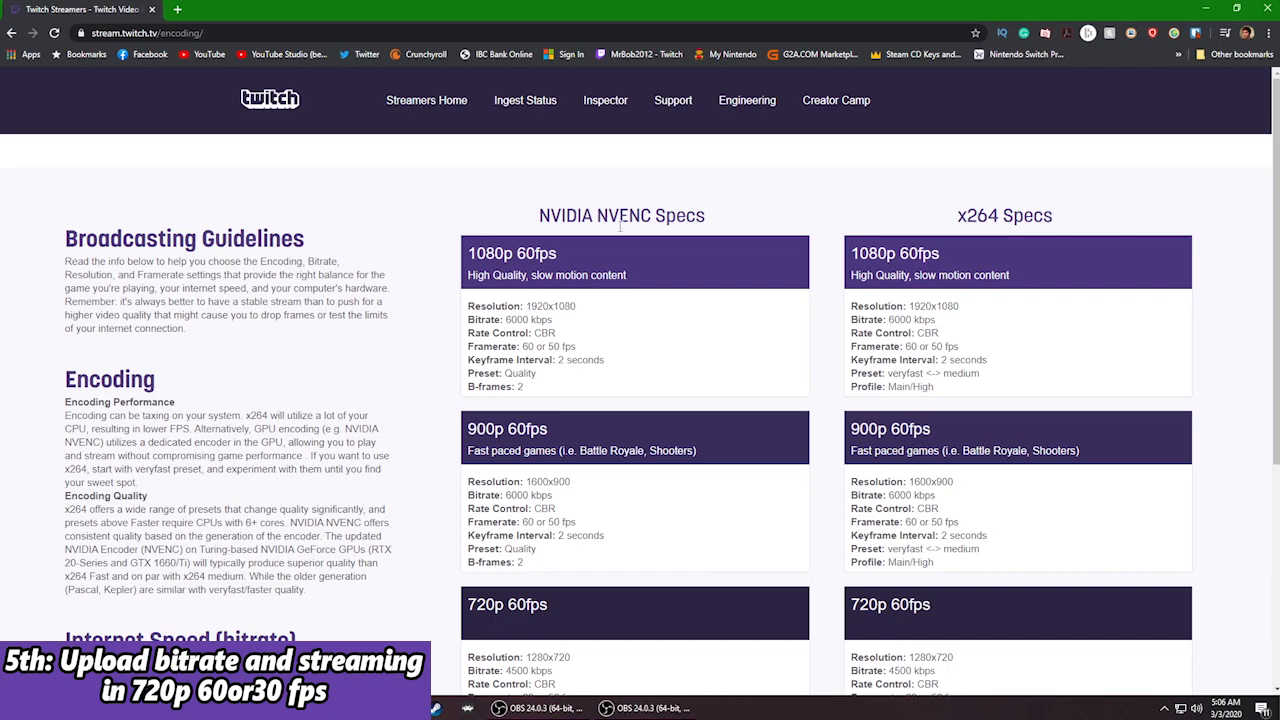
left_click_drag(957, 220, 1013, 218)
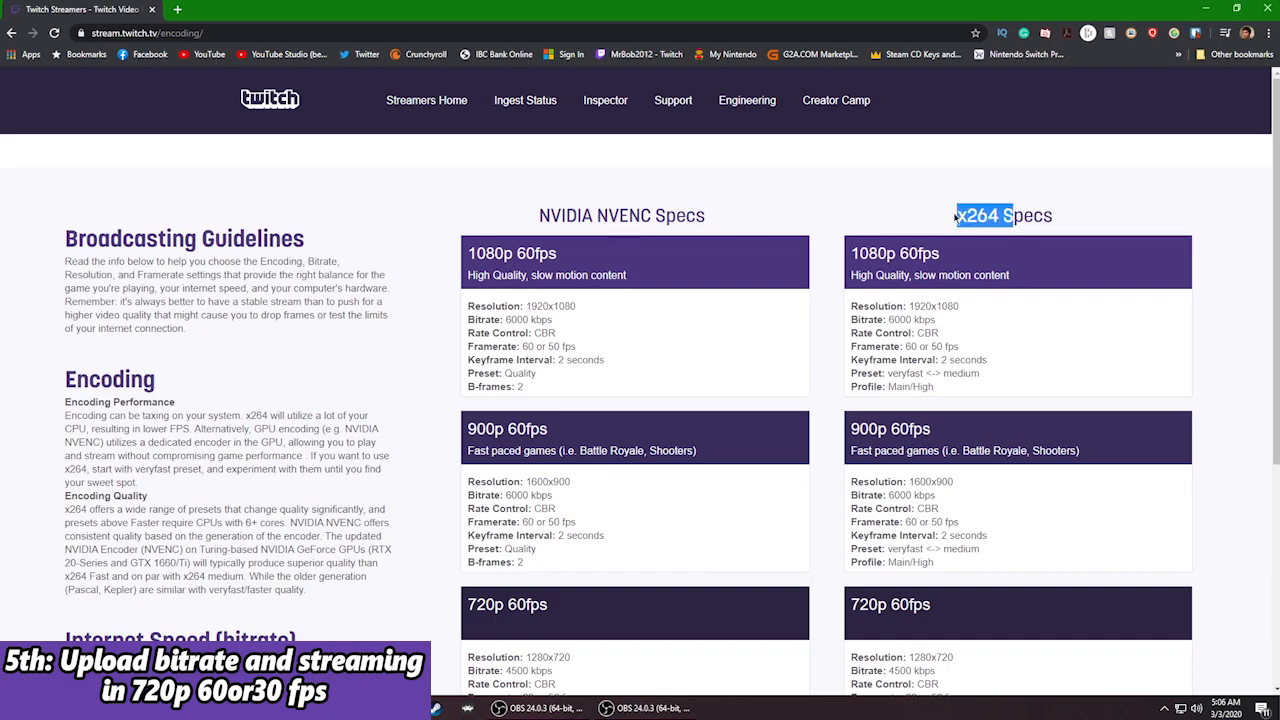
left_click(986, 222)
left_click_drag(957, 216, 997, 216)
scroll(1000, 450, "down", 4)
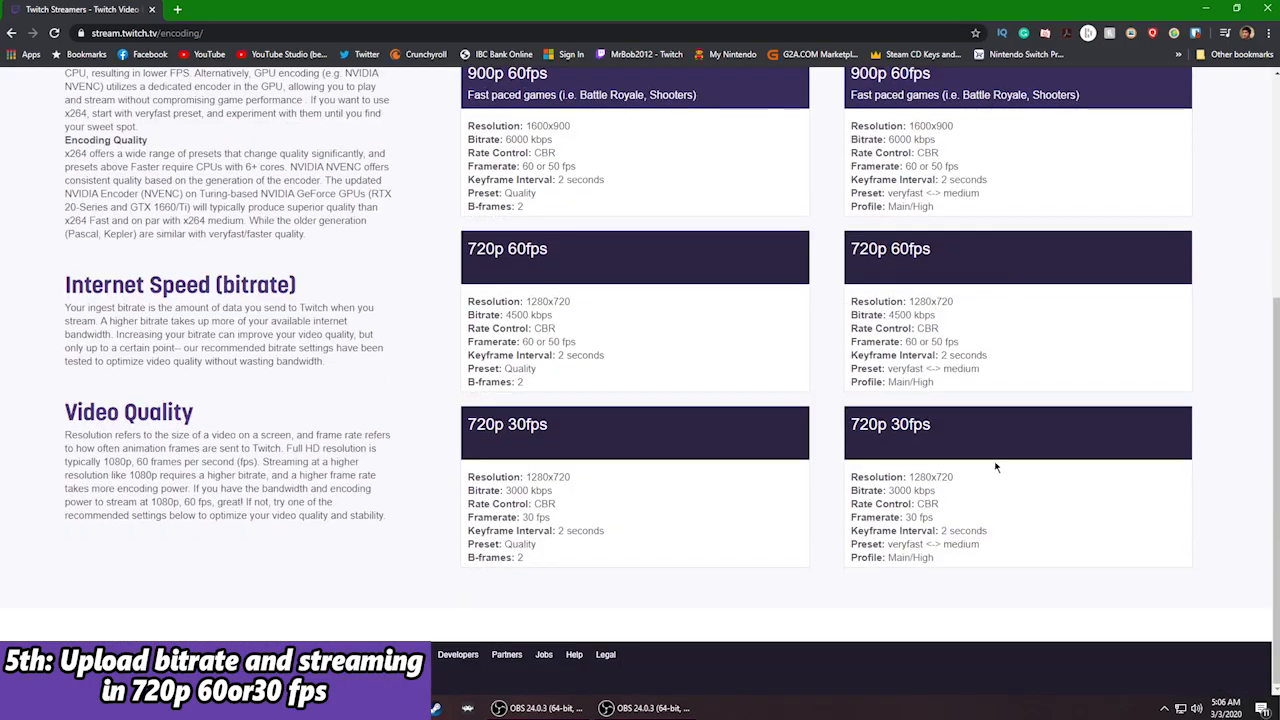
Examine the NVIDIA NVENC specs on the Twitch encoding page, comparing the 720p 60fps and 720p 30fps bitrates with x264
scroll(997, 460, "up", 4)
left_click_drag(539, 215, 652, 216)
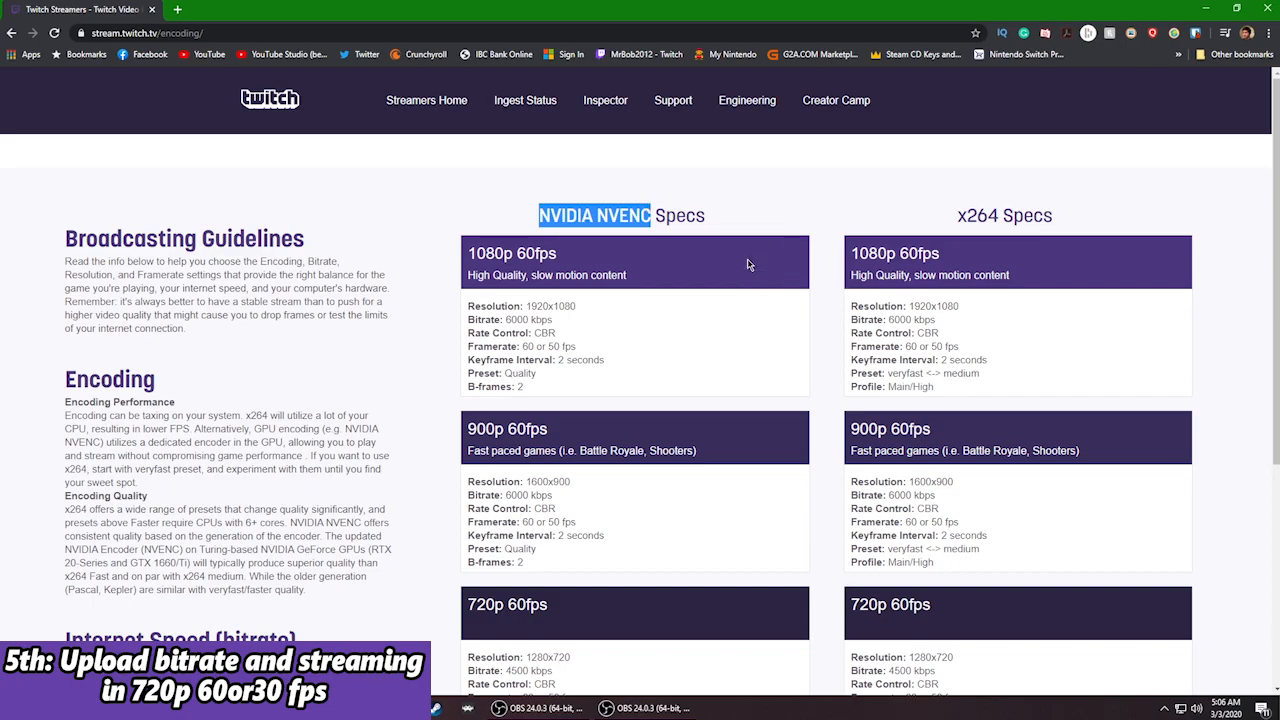
scroll(640, 456, "down", 4)
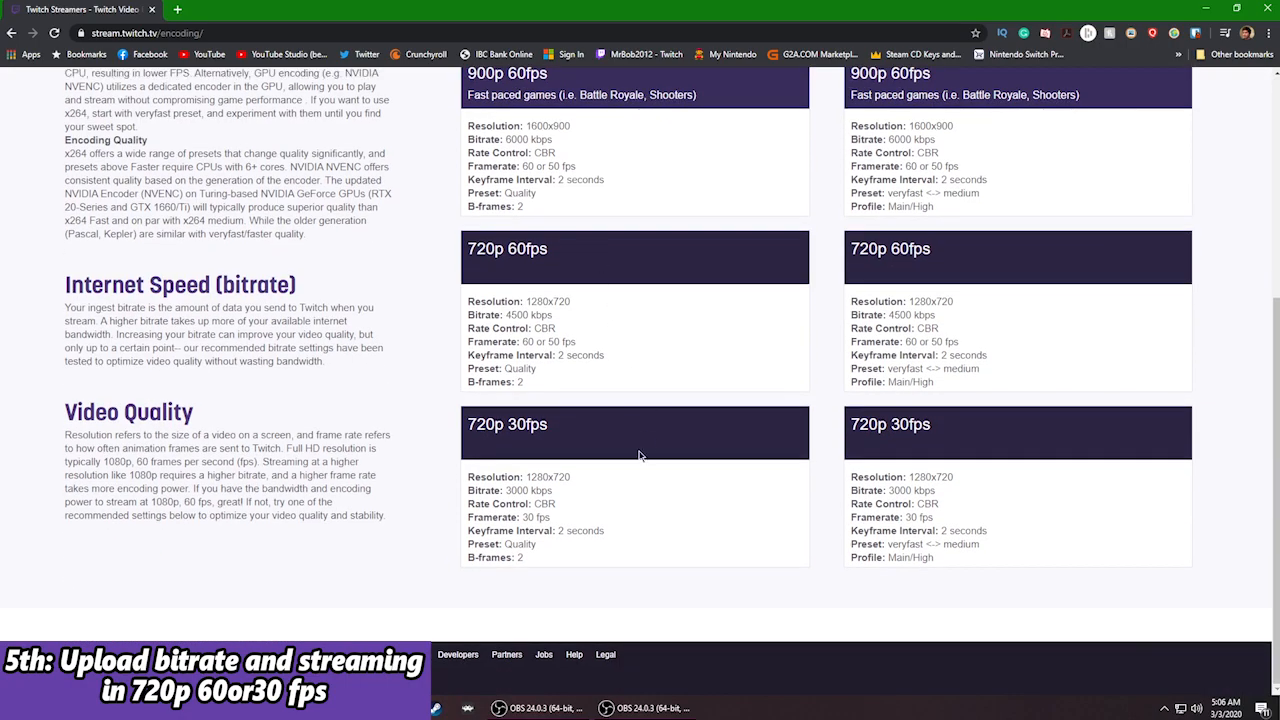
scroll(640, 456, "up", 4)
left_click(642, 442)
scroll(658, 437, "down", 1)
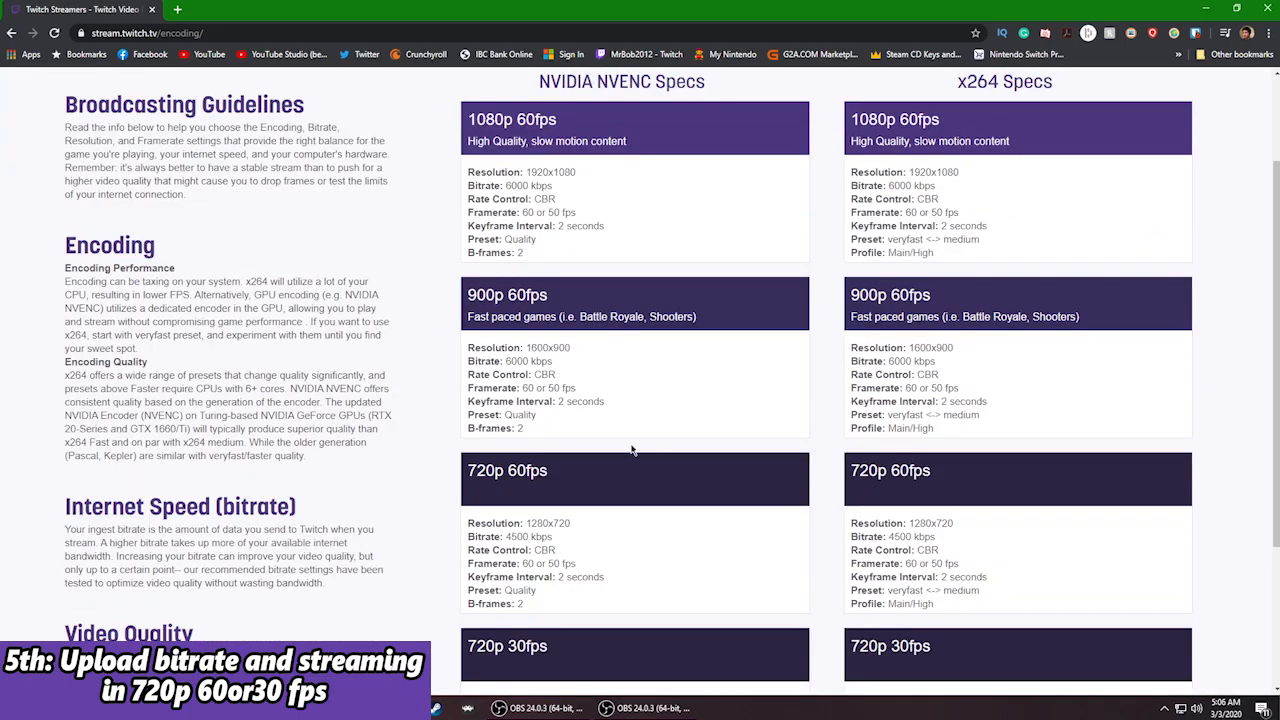
left_click_drag(475, 470, 550, 474)
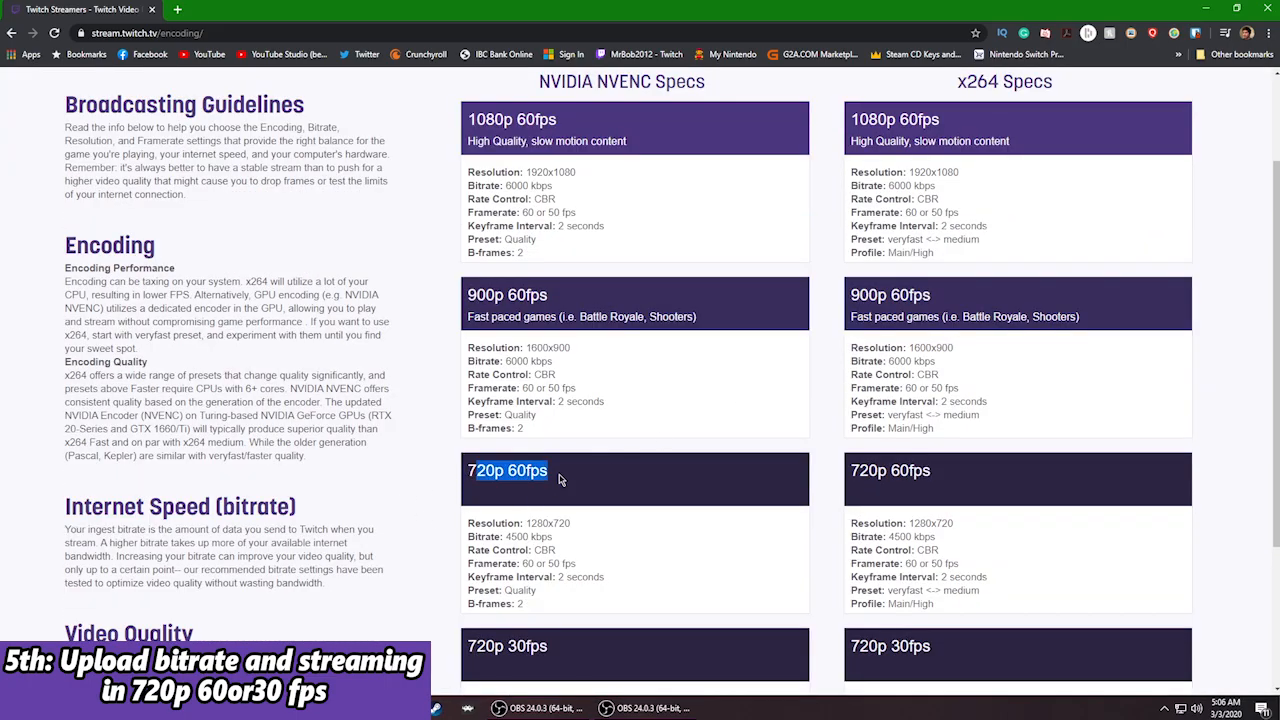
scroll(935, 491, "down", 2)
left_click(576, 472)
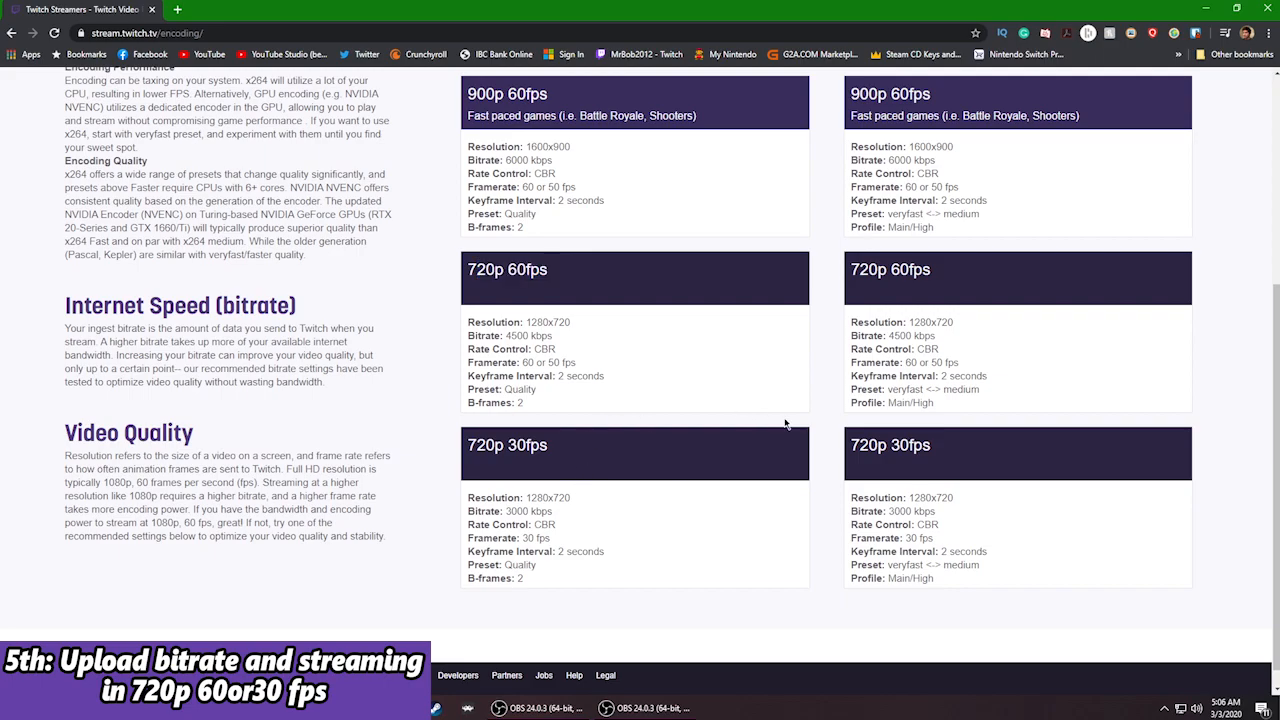
scroll(962, 495, "up", 2)
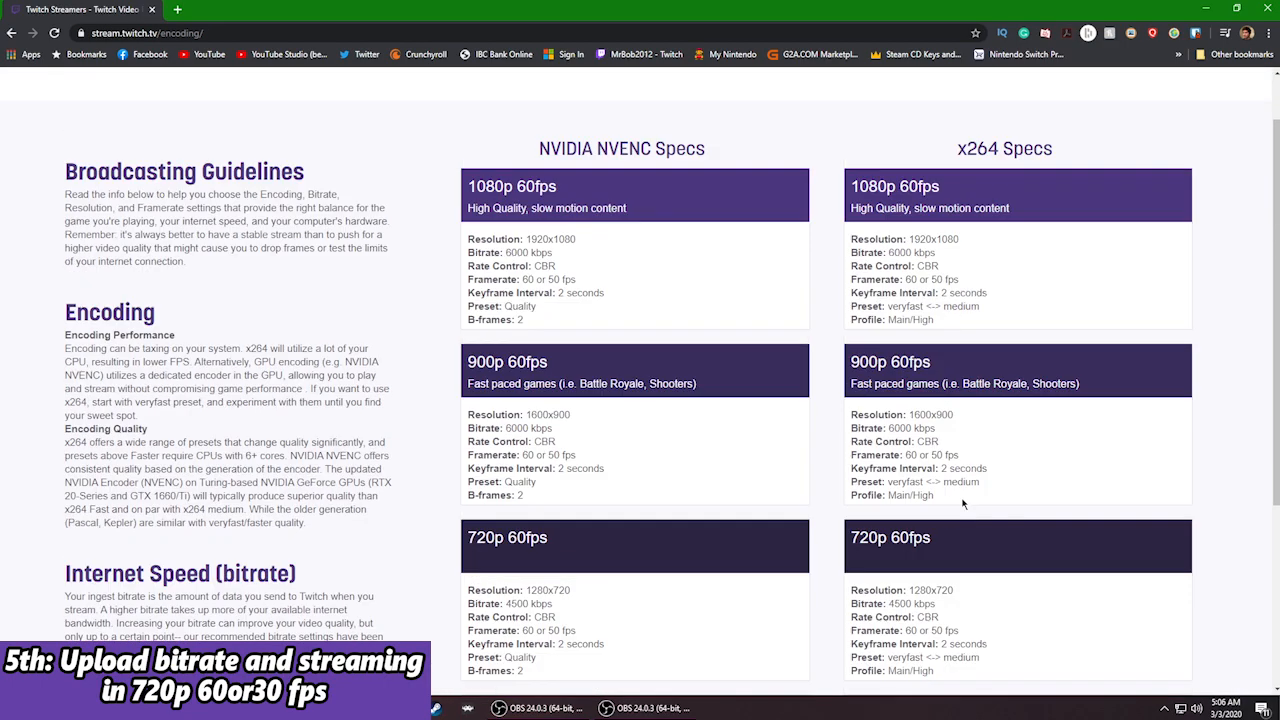
scroll(962, 495, "down", 2)
Search for "speedtest" in a new browser tab, open Speedtest.net and run a test of the connection's upload speed
key("ctrl+t")
left_click(453, 209)
type("spee")
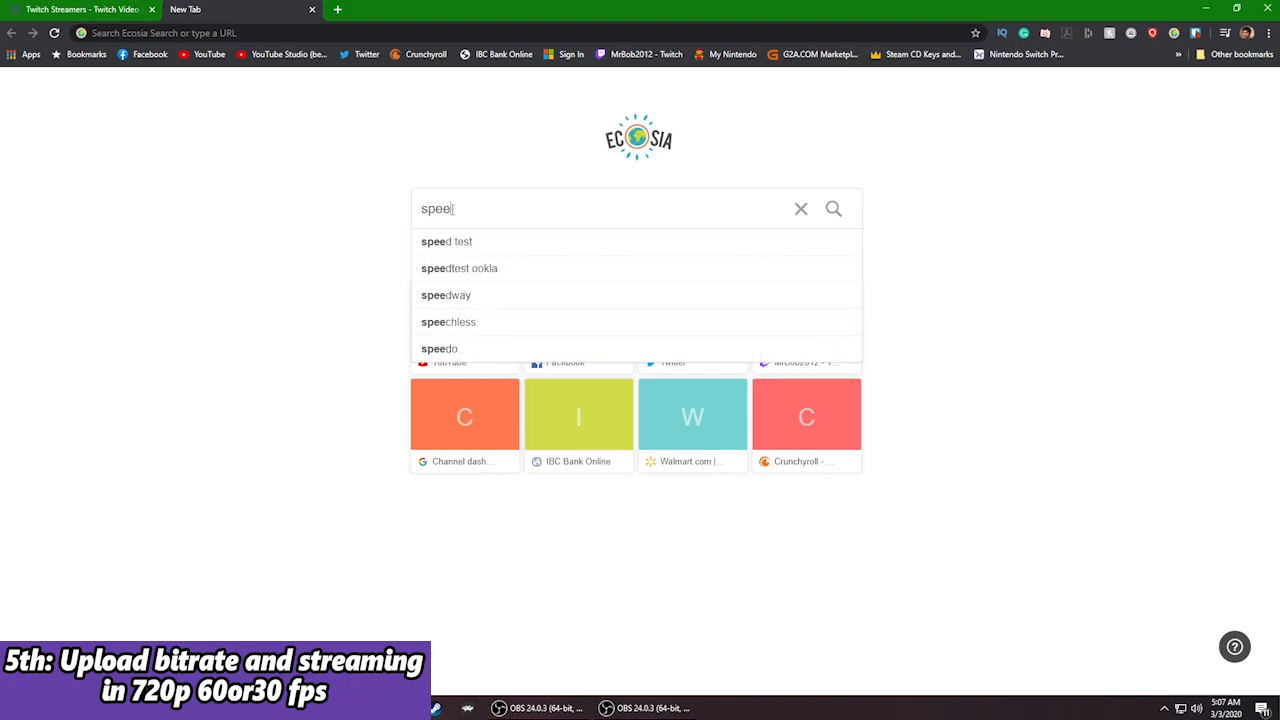
type("dtest")
key("Return")
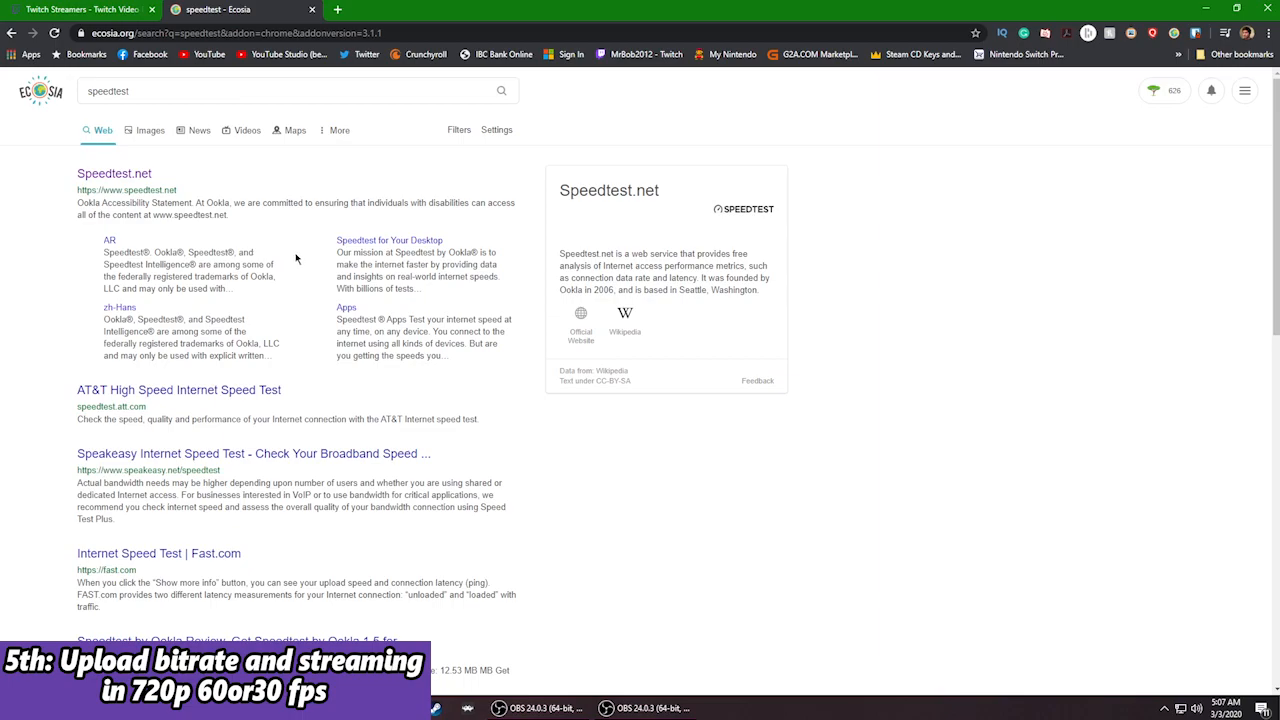
left_click(126, 175)
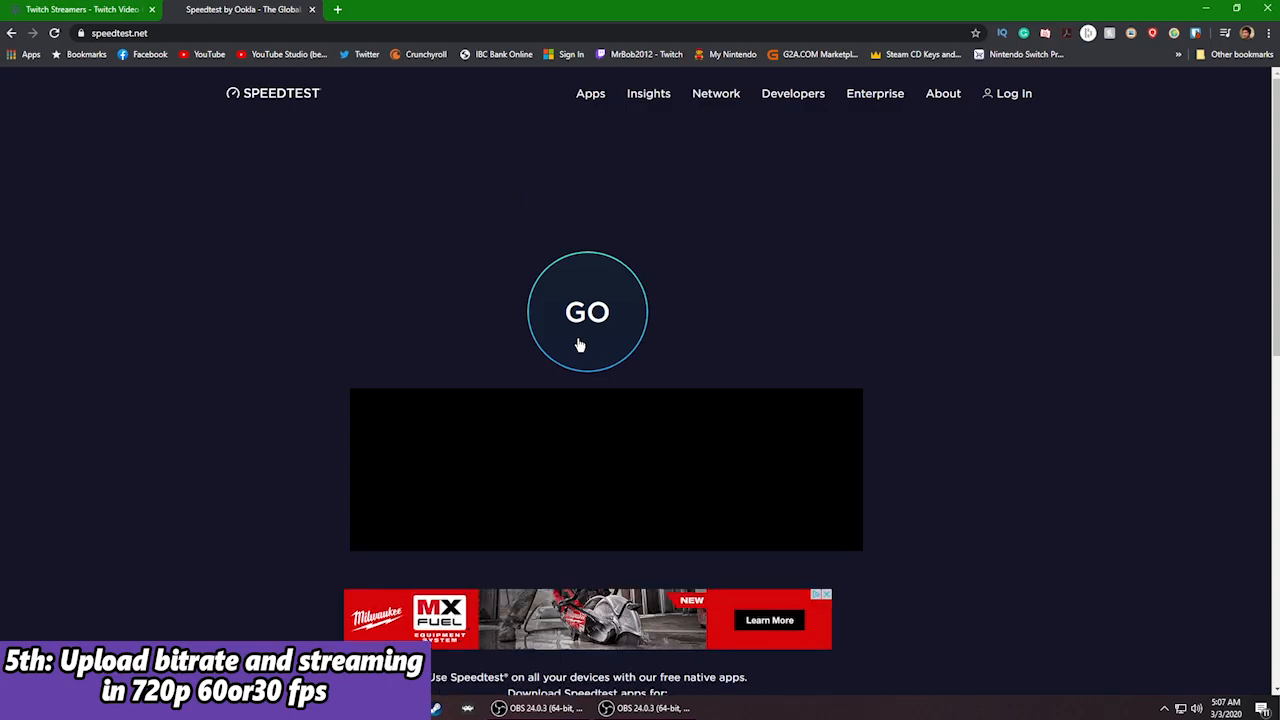
left_click(579, 344)
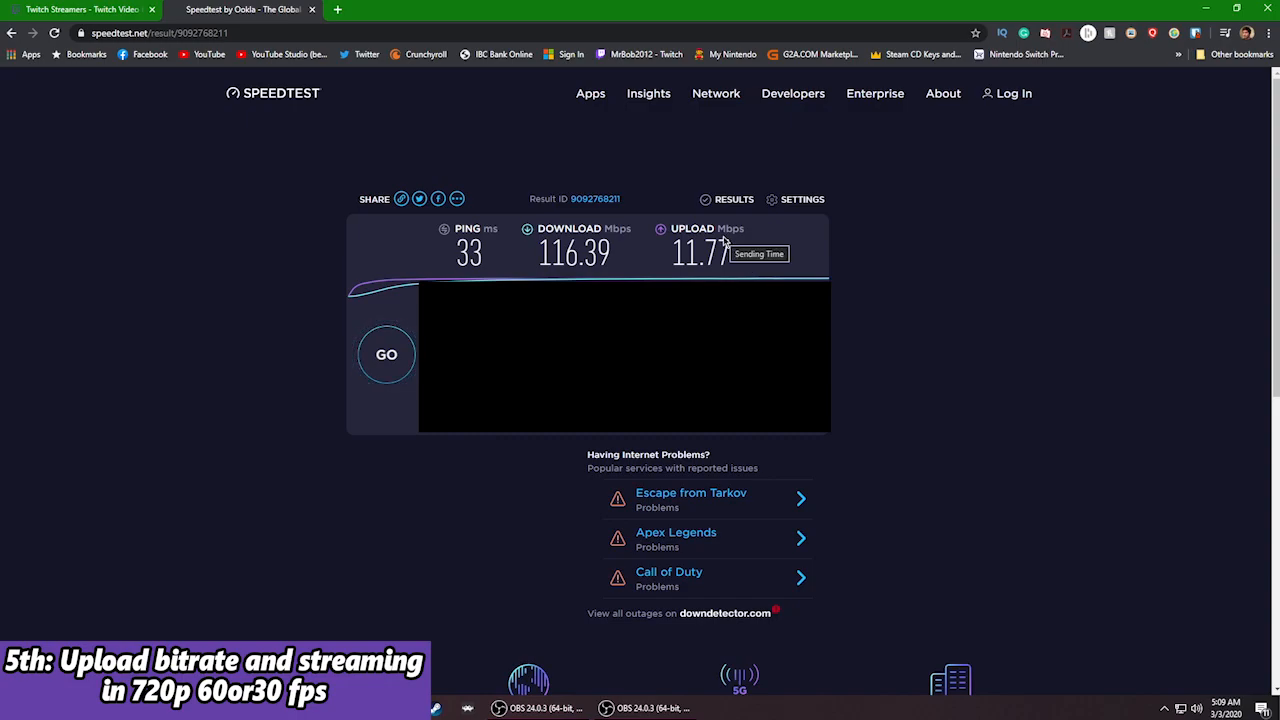
Return to the Twitch encoding page to recheck the recommended specs, and go back to the Google results for "twitch bitrate"
left_click(84, 7)
scroll(410, 315, "up", 10)
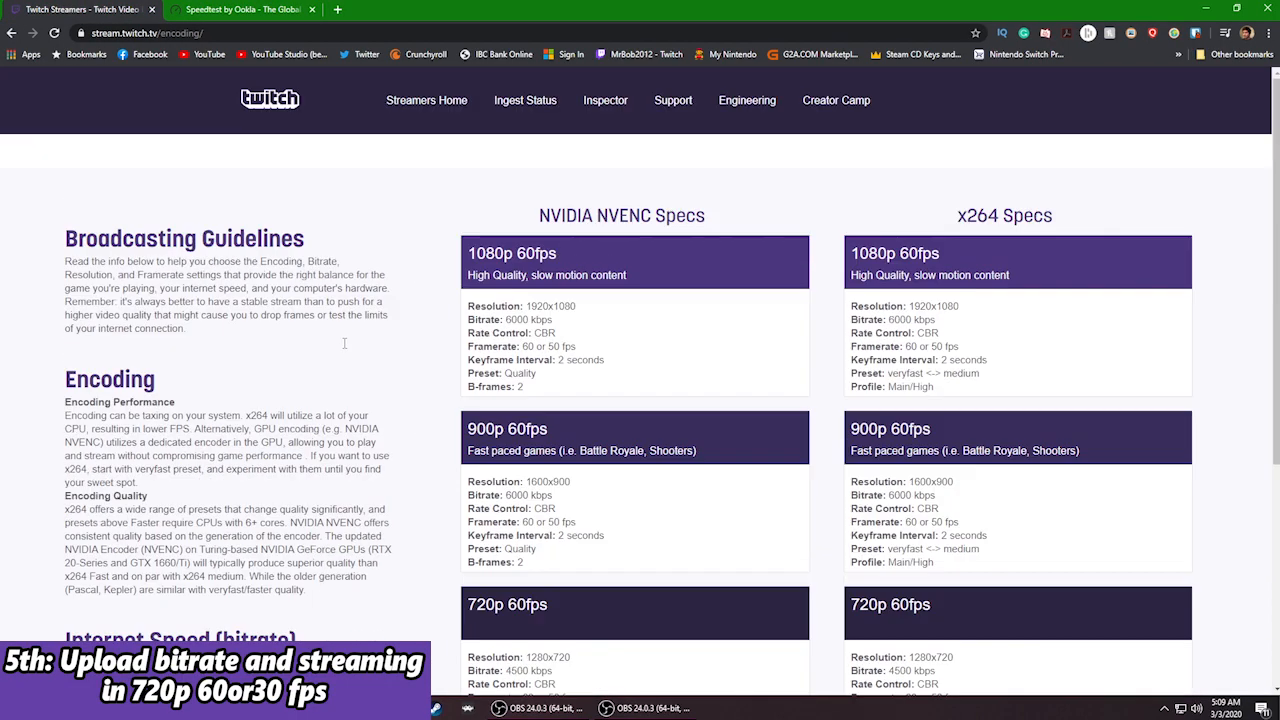
key("alt+Left")
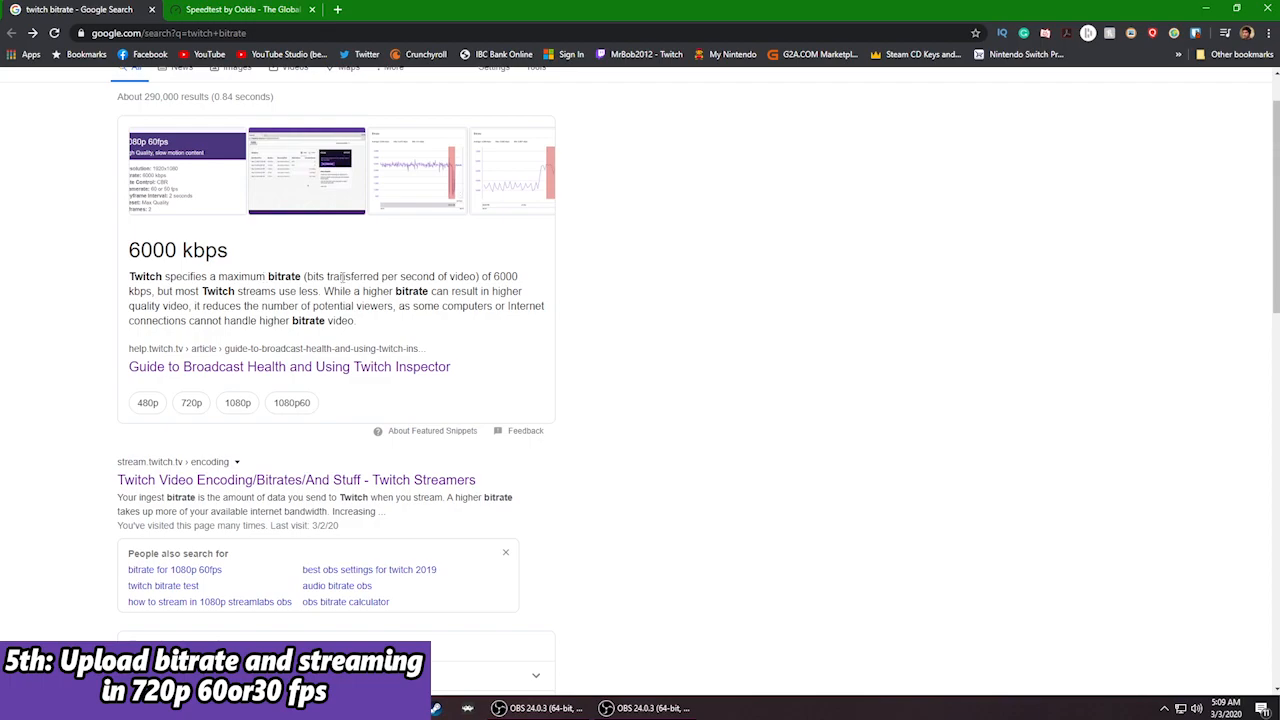
Switch to the second OBS window, open its video settings and select 1920x1080 as the base canvas resolution
mouse_move(645, 706)
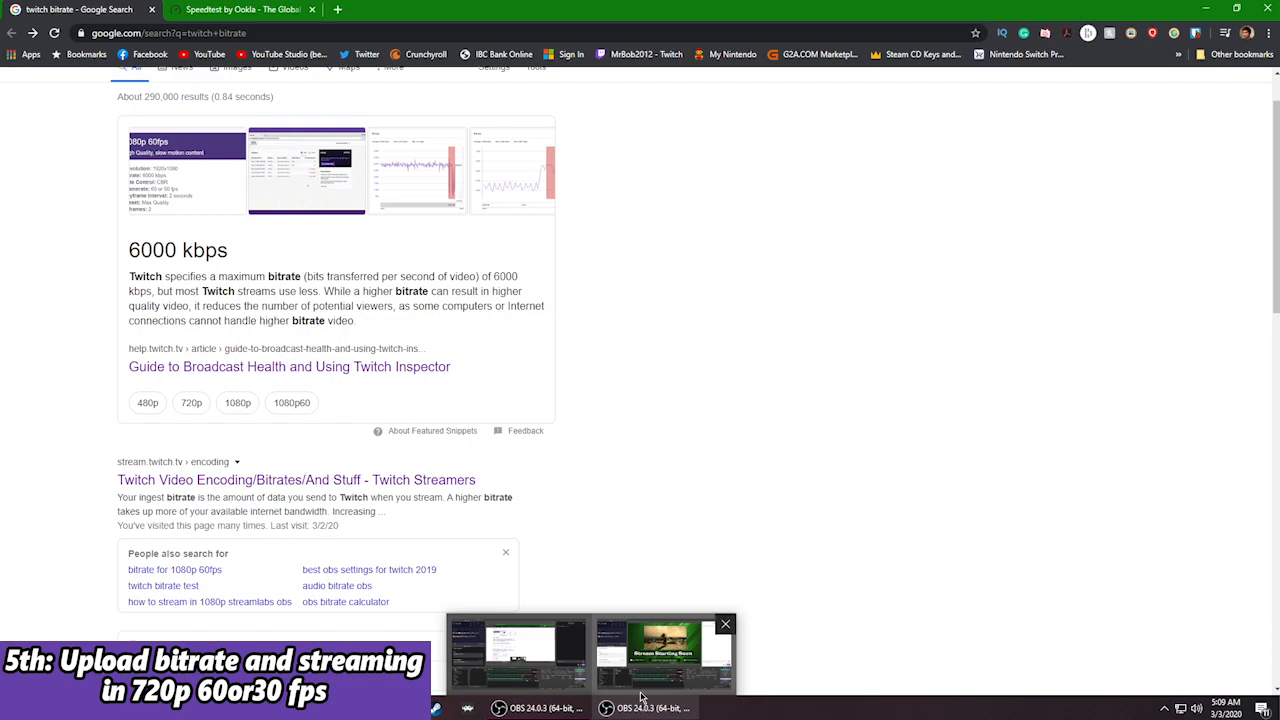
left_click(664, 660)
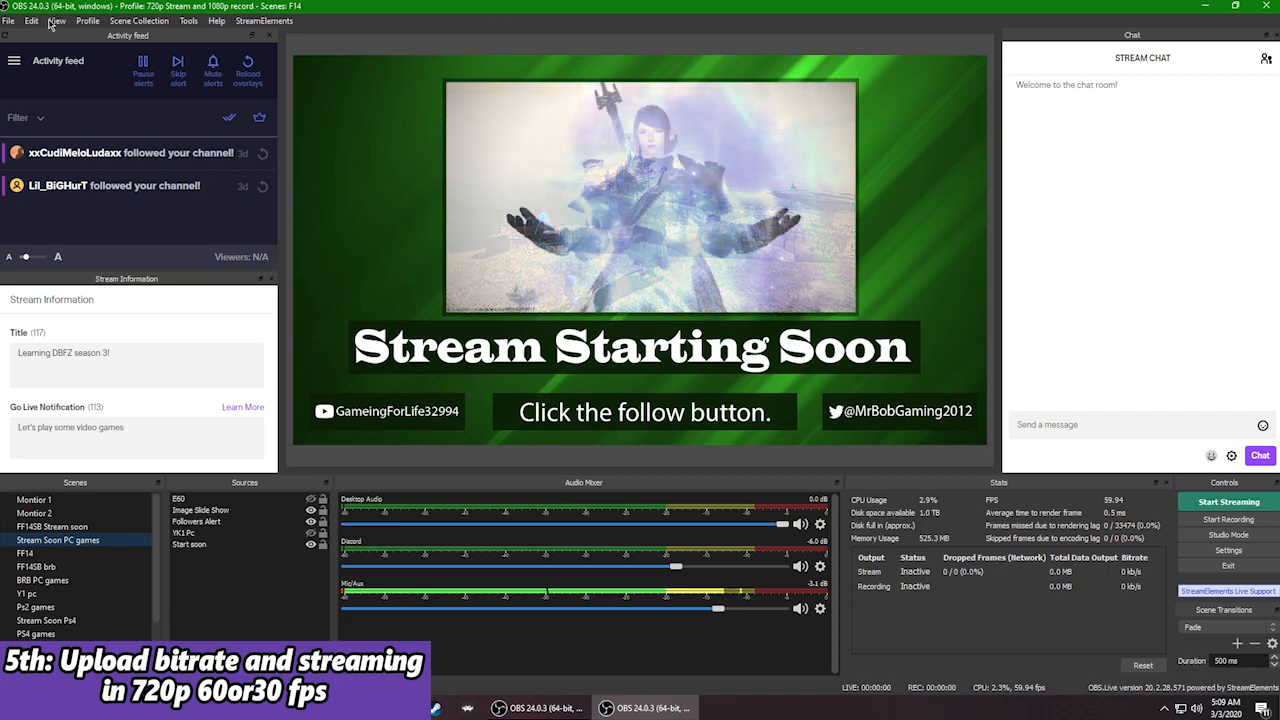
left_click(8, 21)
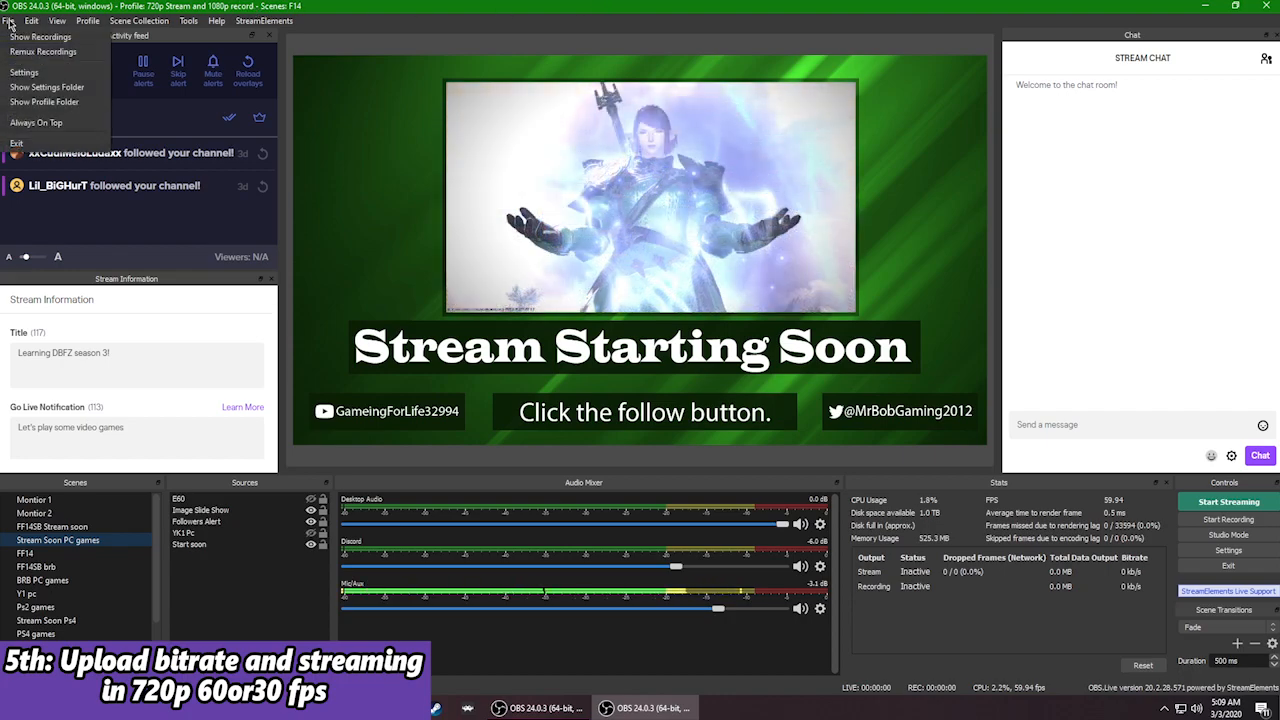
left_click(33, 72)
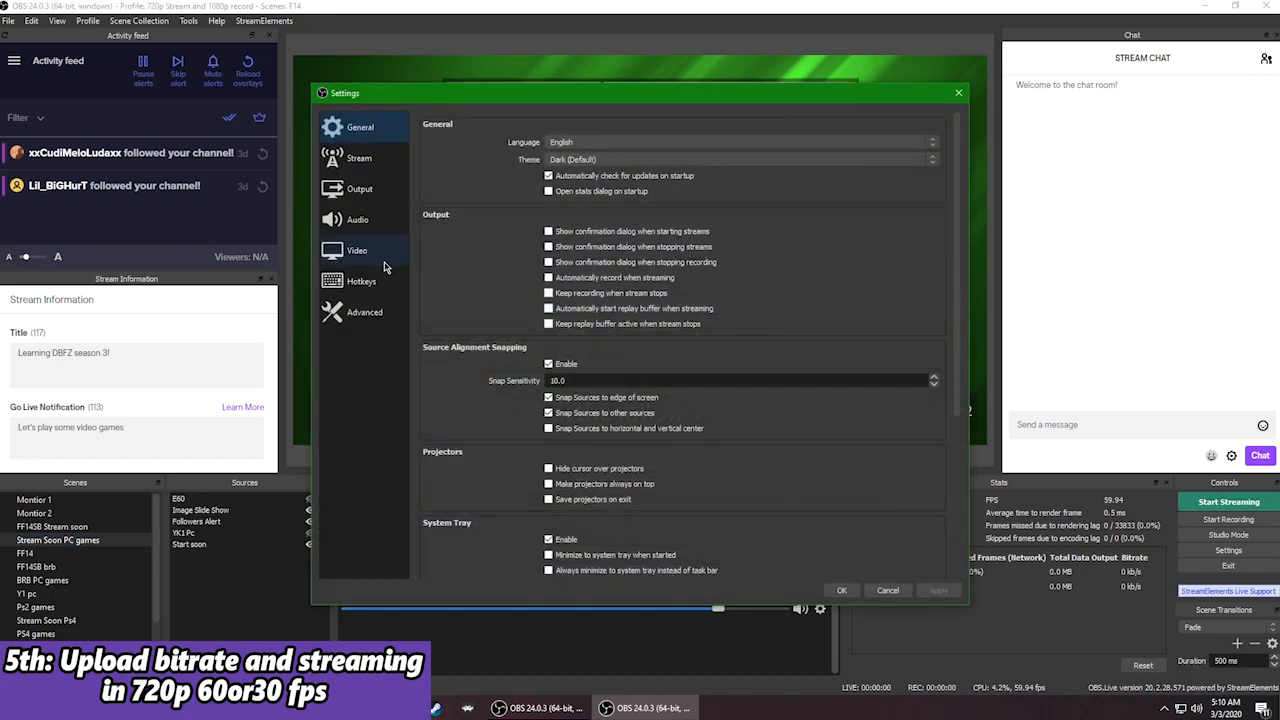
left_click(385, 261)
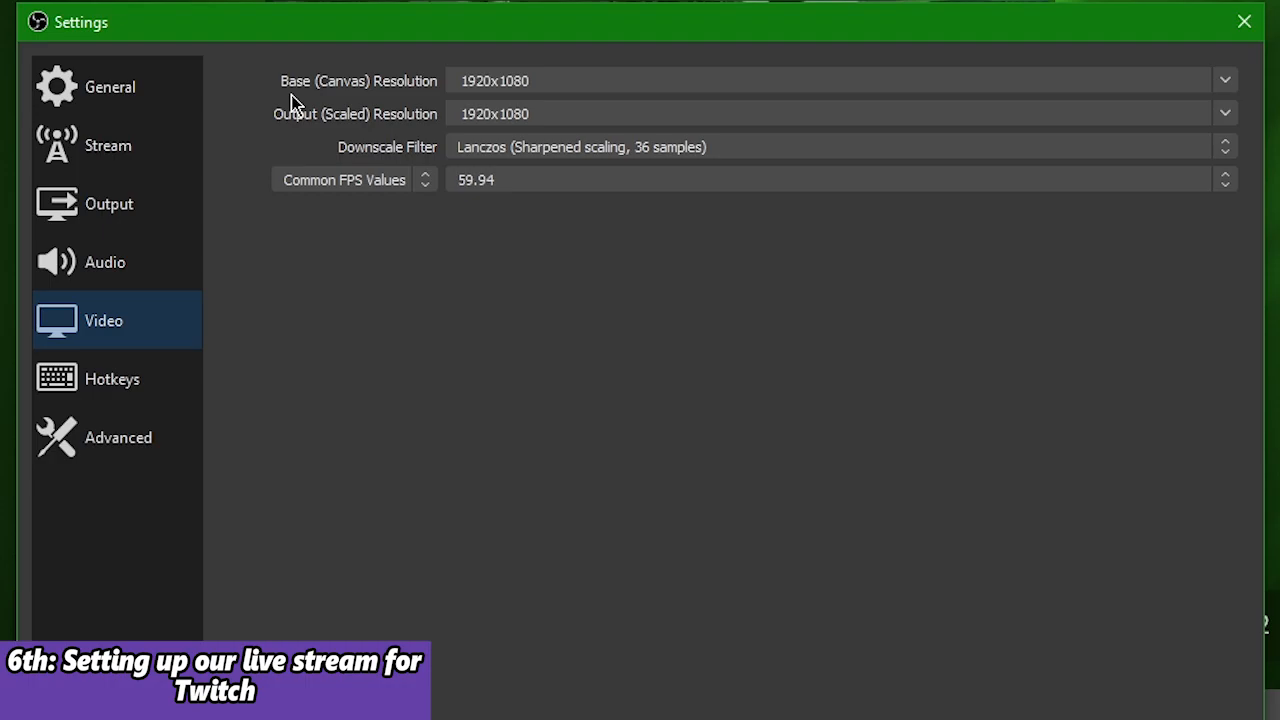
left_click(1225, 80)
left_click(831, 104)
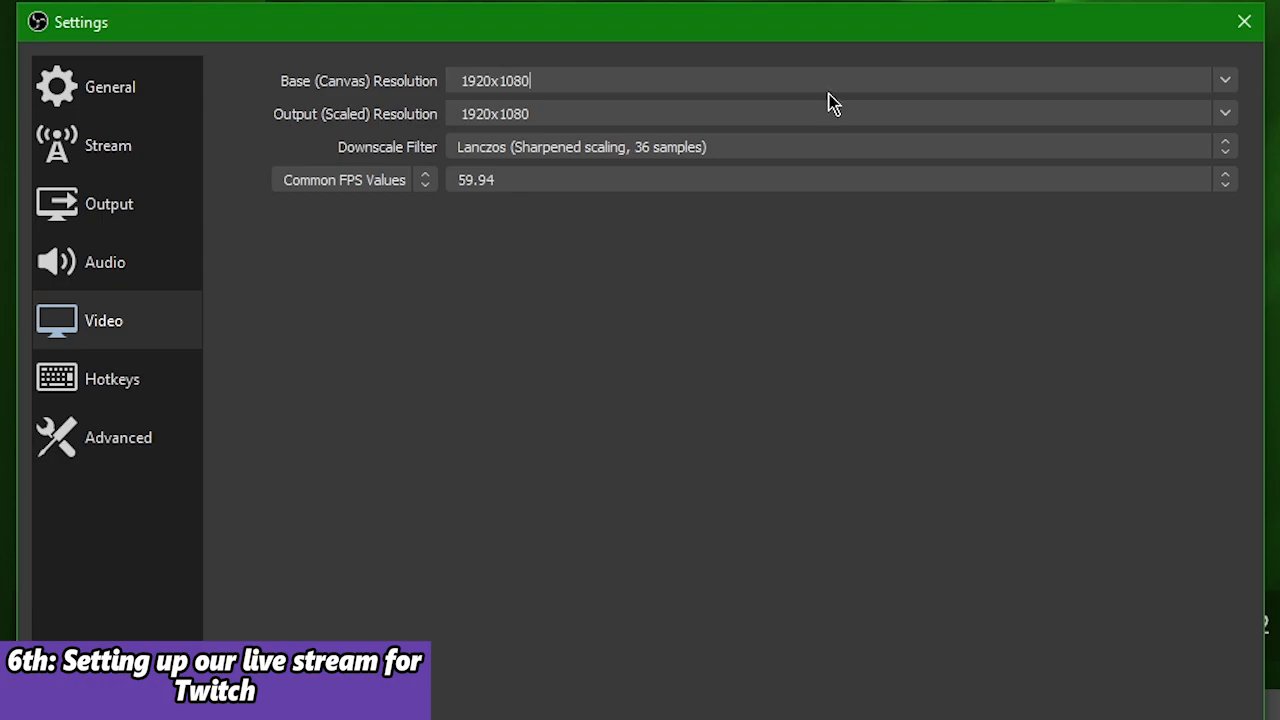
left_click(1225, 82)
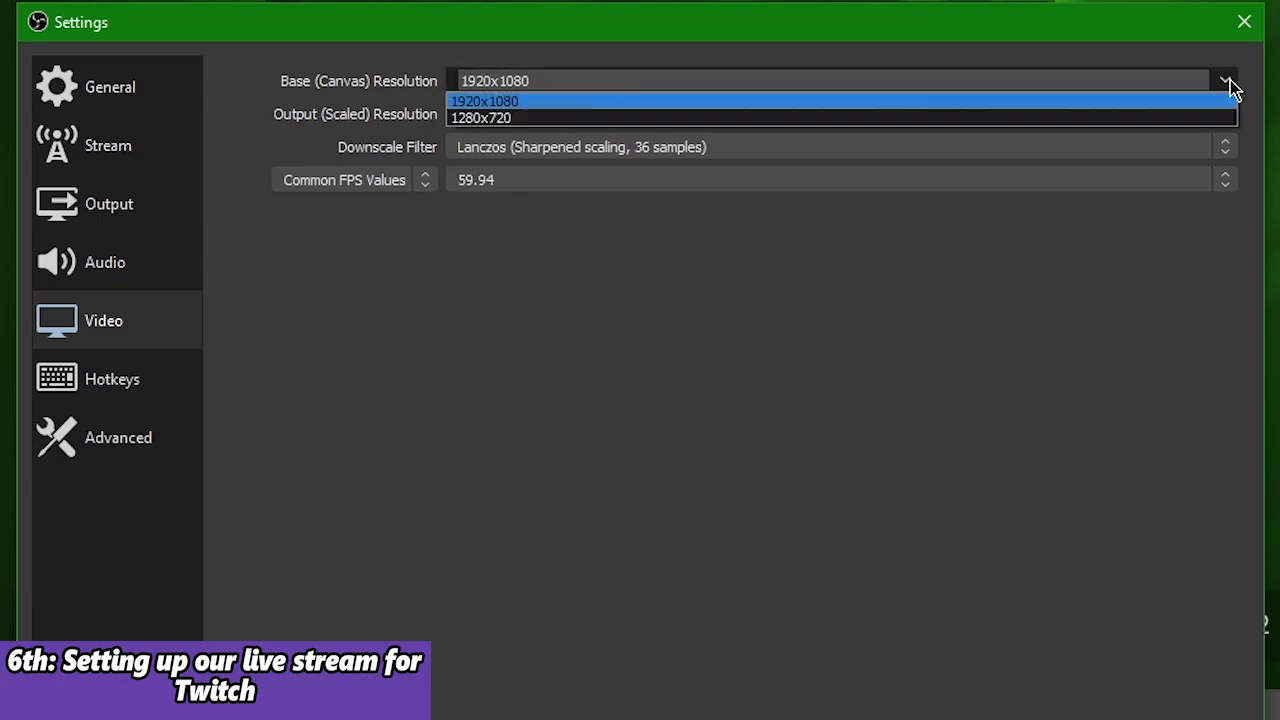
left_click(717, 100)
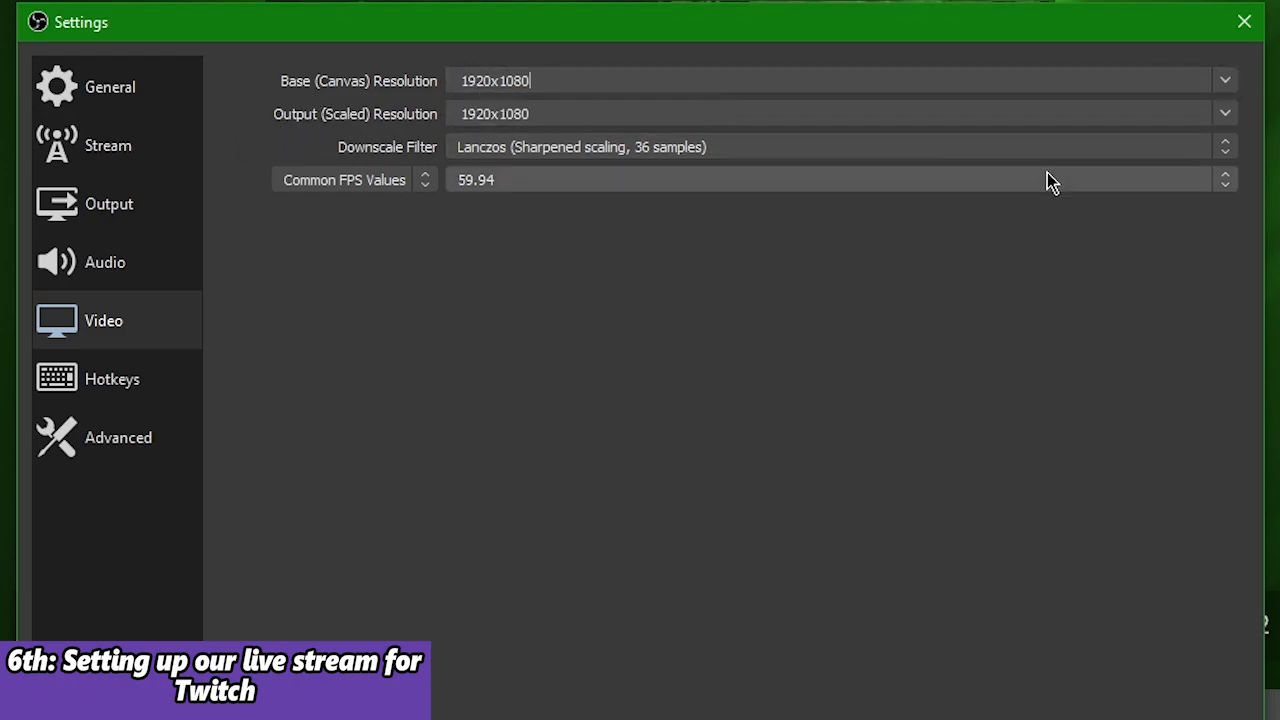
Set the output resolution to 1280x720 and use the Lanczos (Sharpened scaling, 36 samples) downscale filter
left_click(1228, 115)
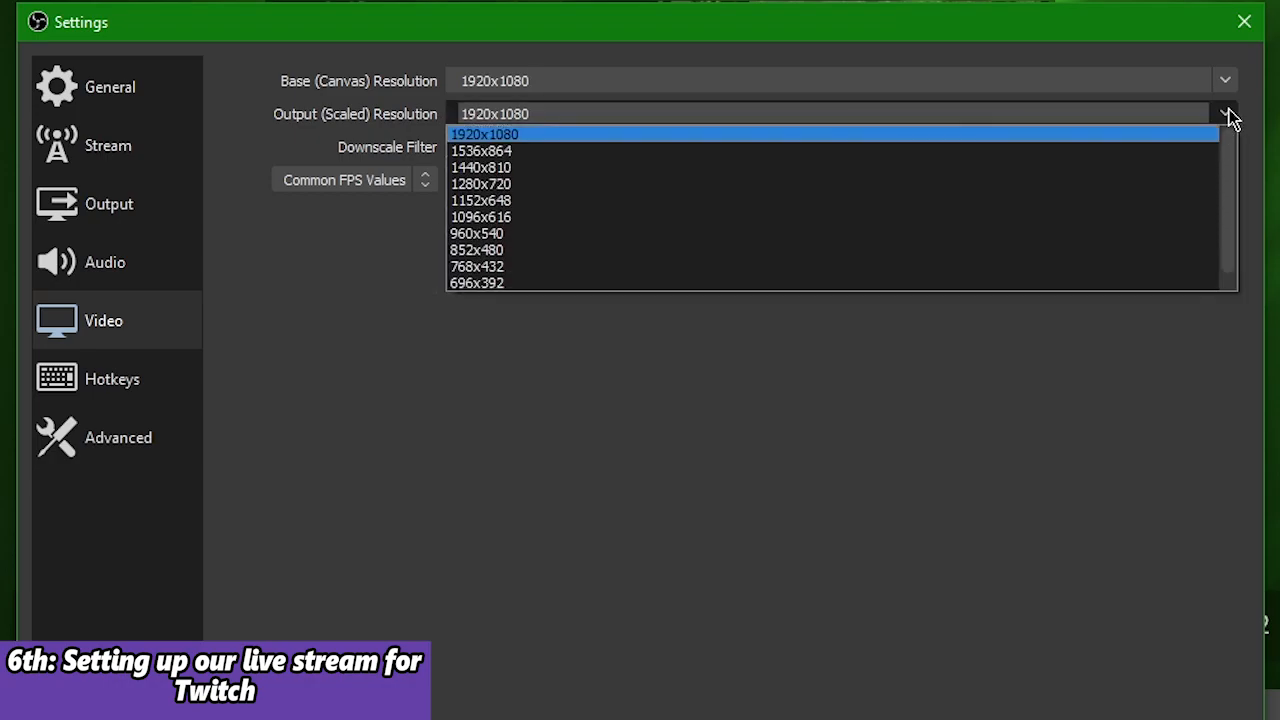
left_click(1150, 188)
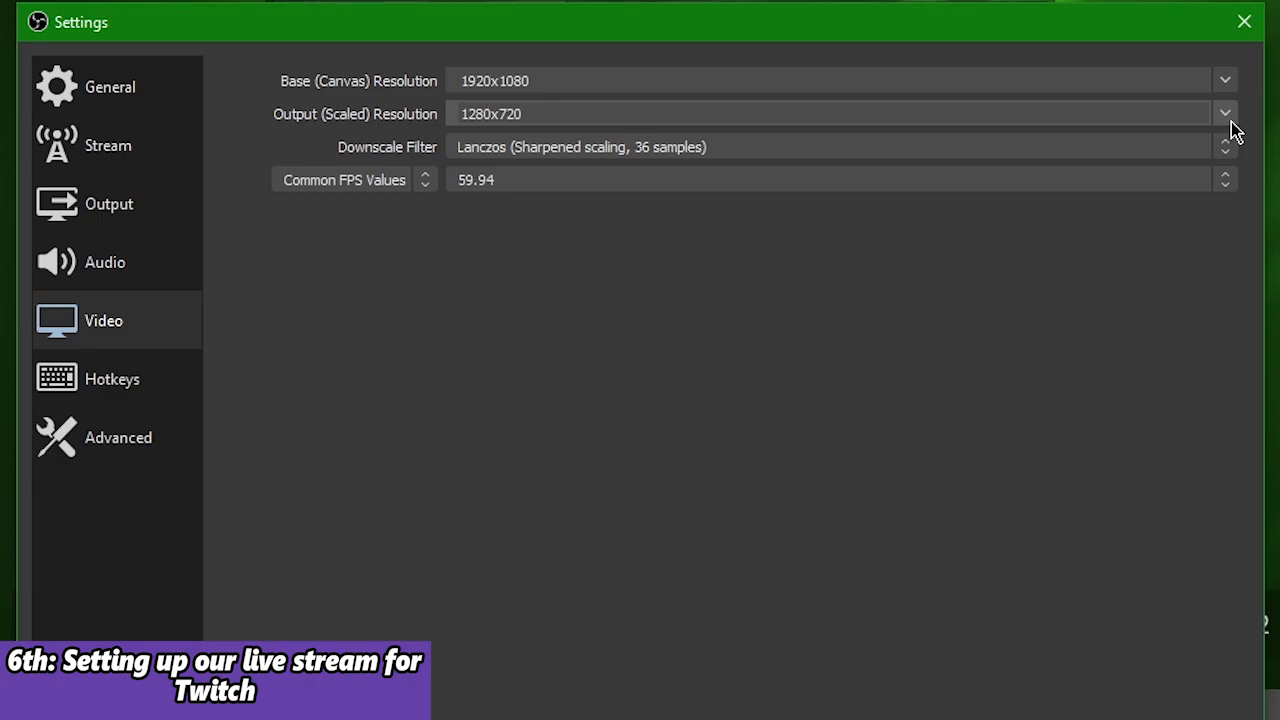
left_click(1240, 157)
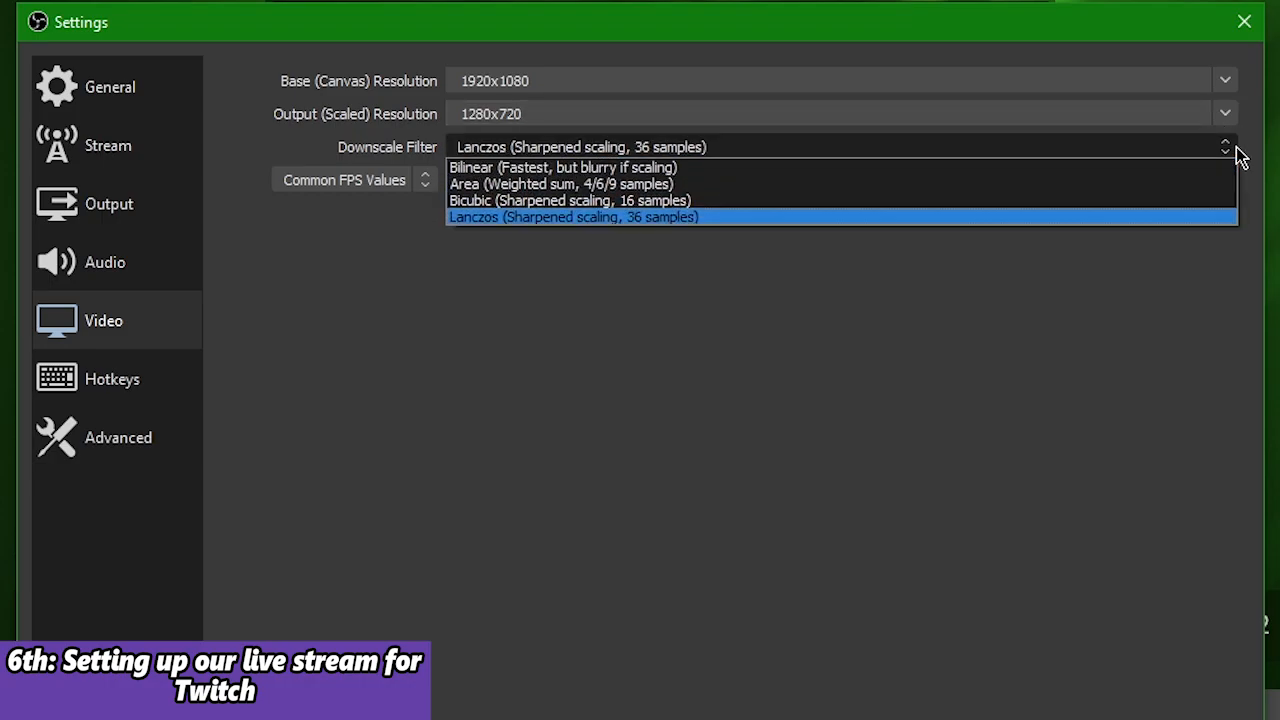
left_click(757, 224)
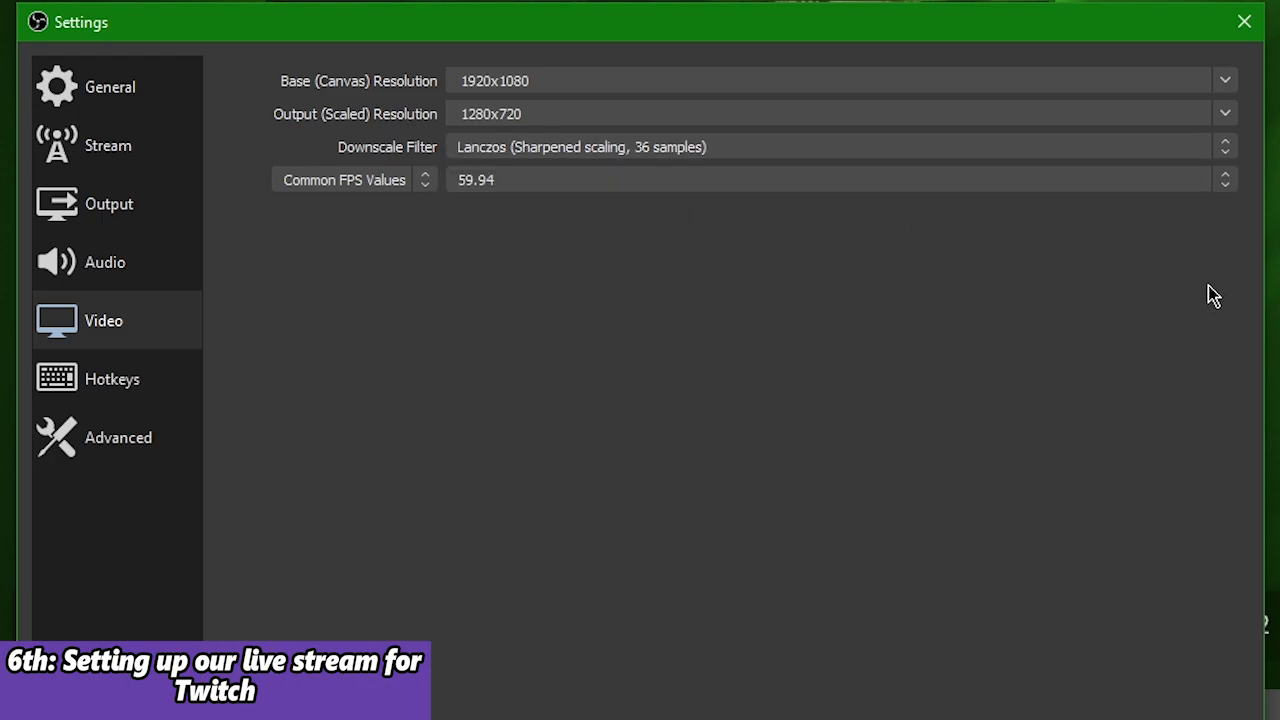
Review the common FPS values and keep the frame rate at 59.94
left_click(1228, 183)
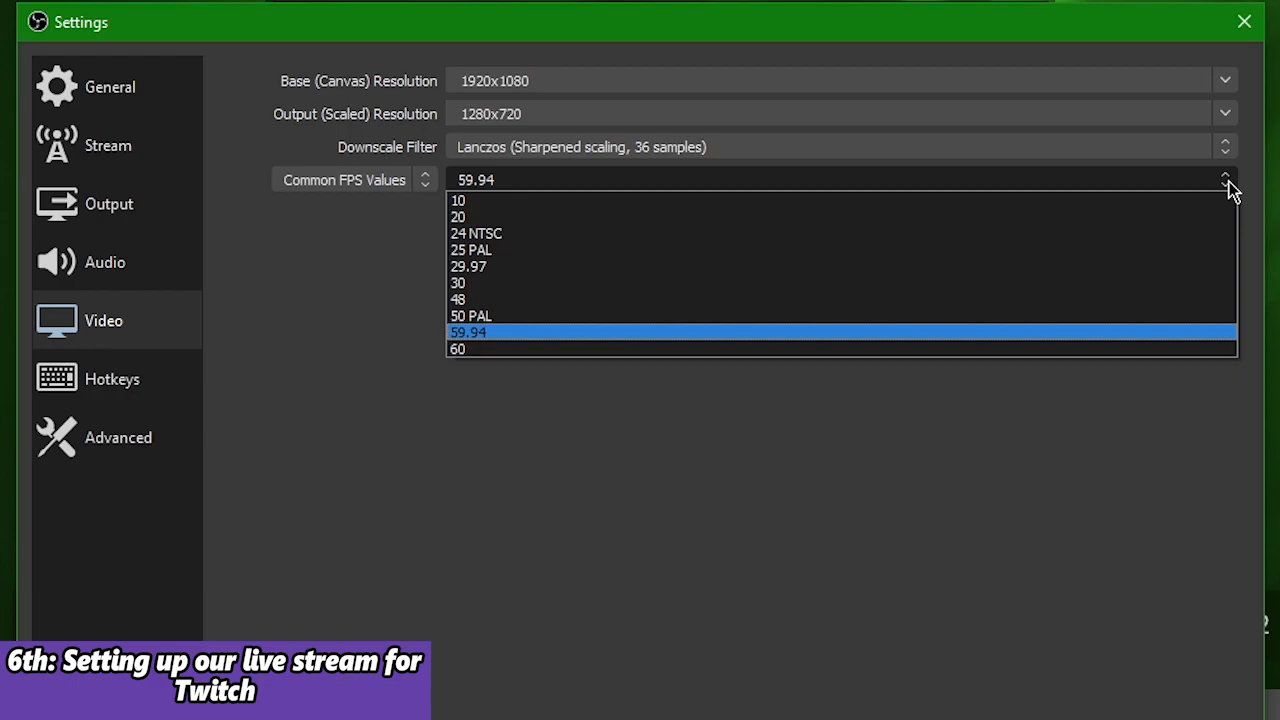
left_click(493, 343)
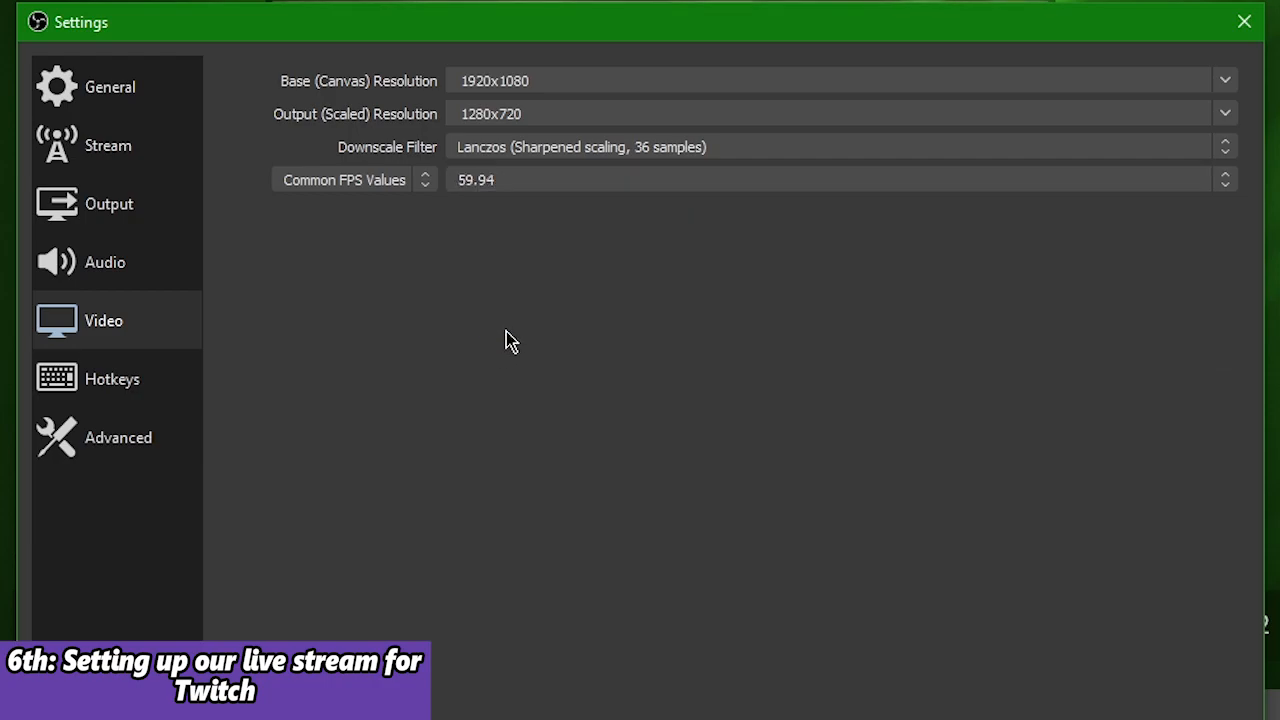
left_click(534, 180)
left_click(534, 180)
left_click(591, 188)
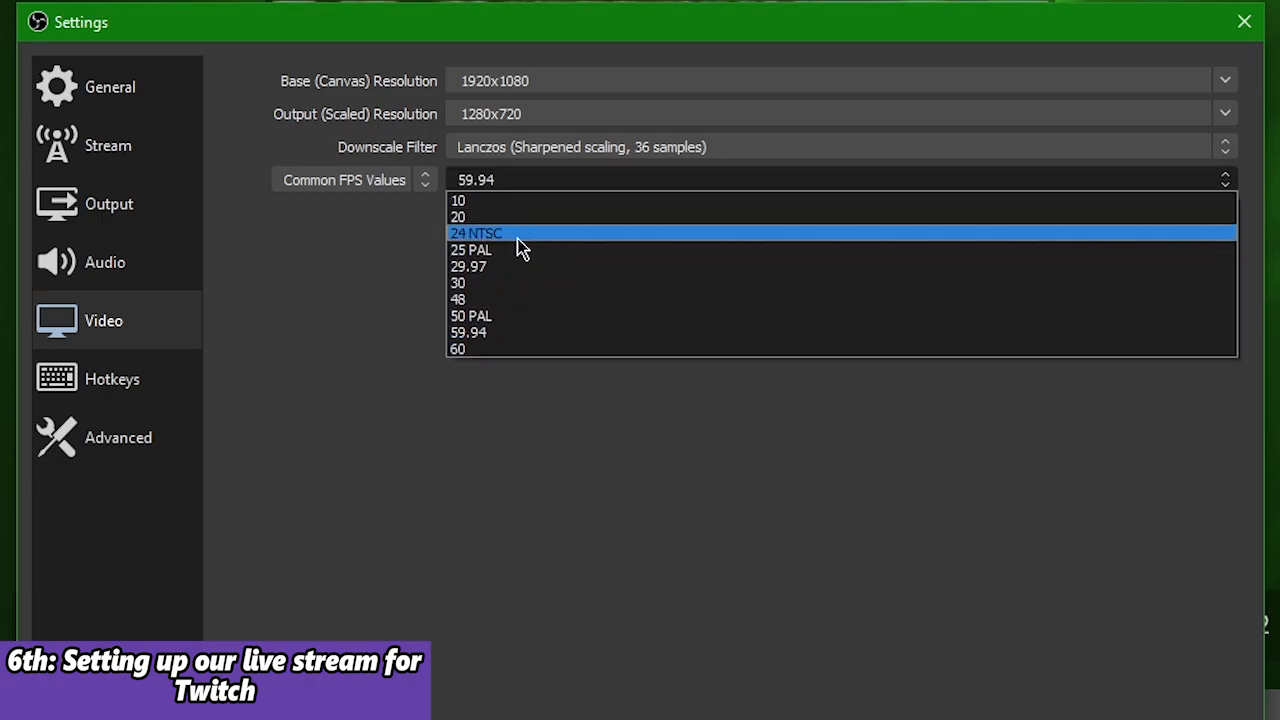
left_click(492, 334)
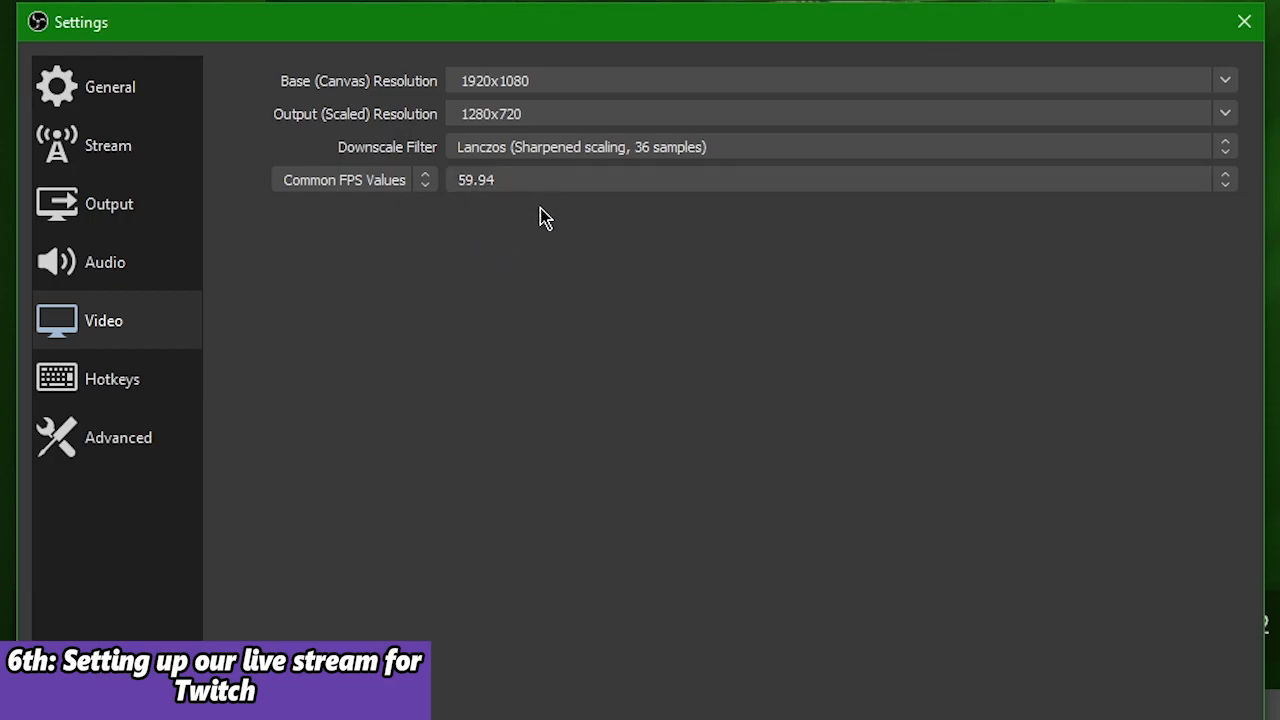
left_click(538, 182)
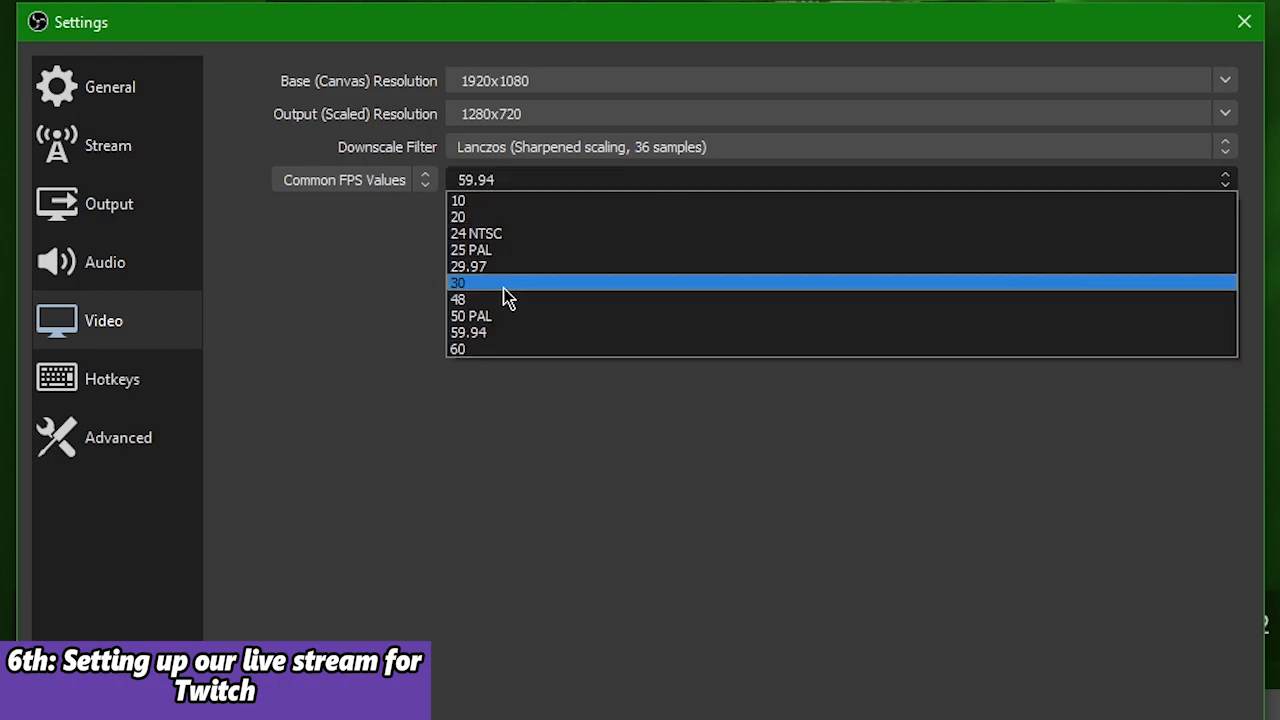
left_click(369, 338)
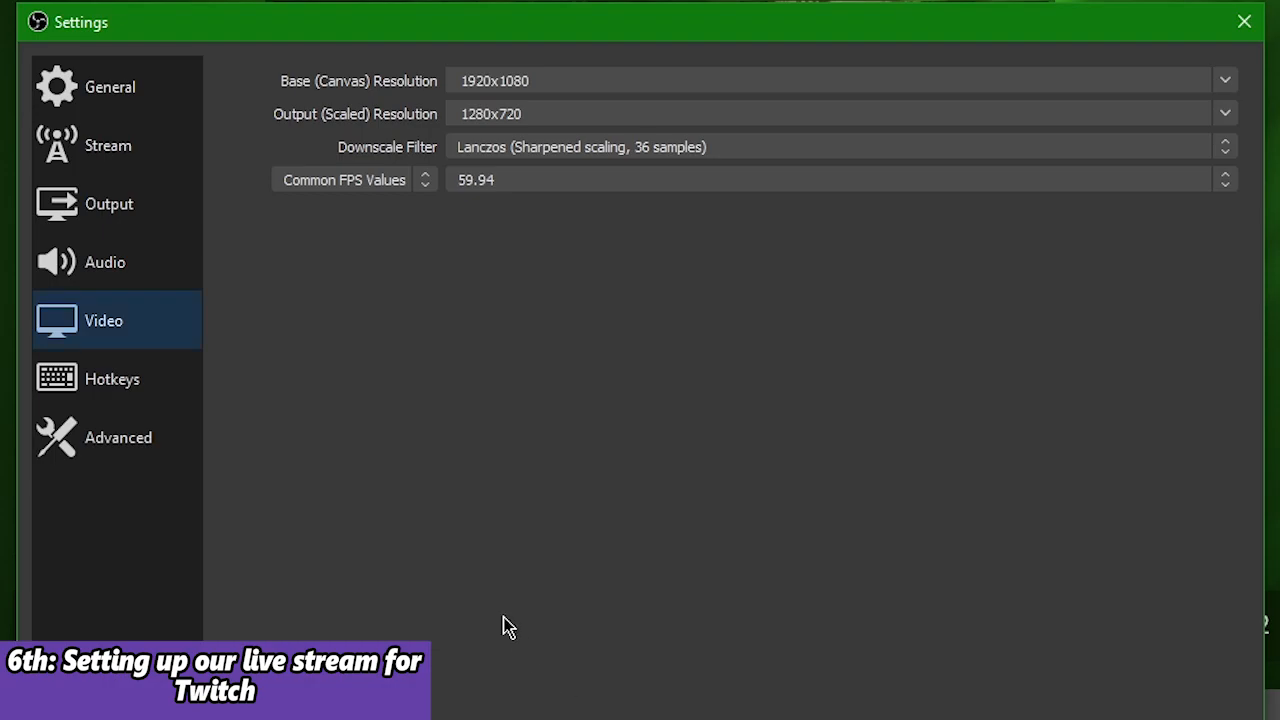
Open the streaming output settings and keep the output mode set to Advanced
left_click(108, 206)
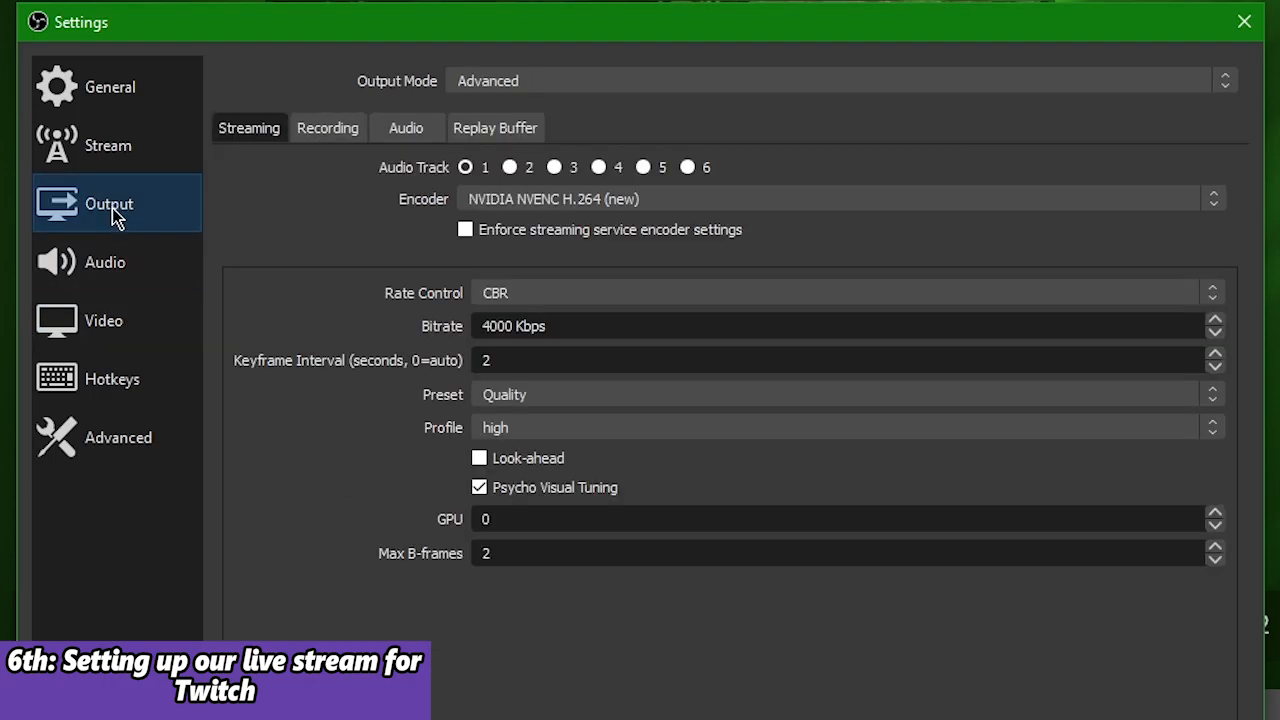
left_click(253, 134)
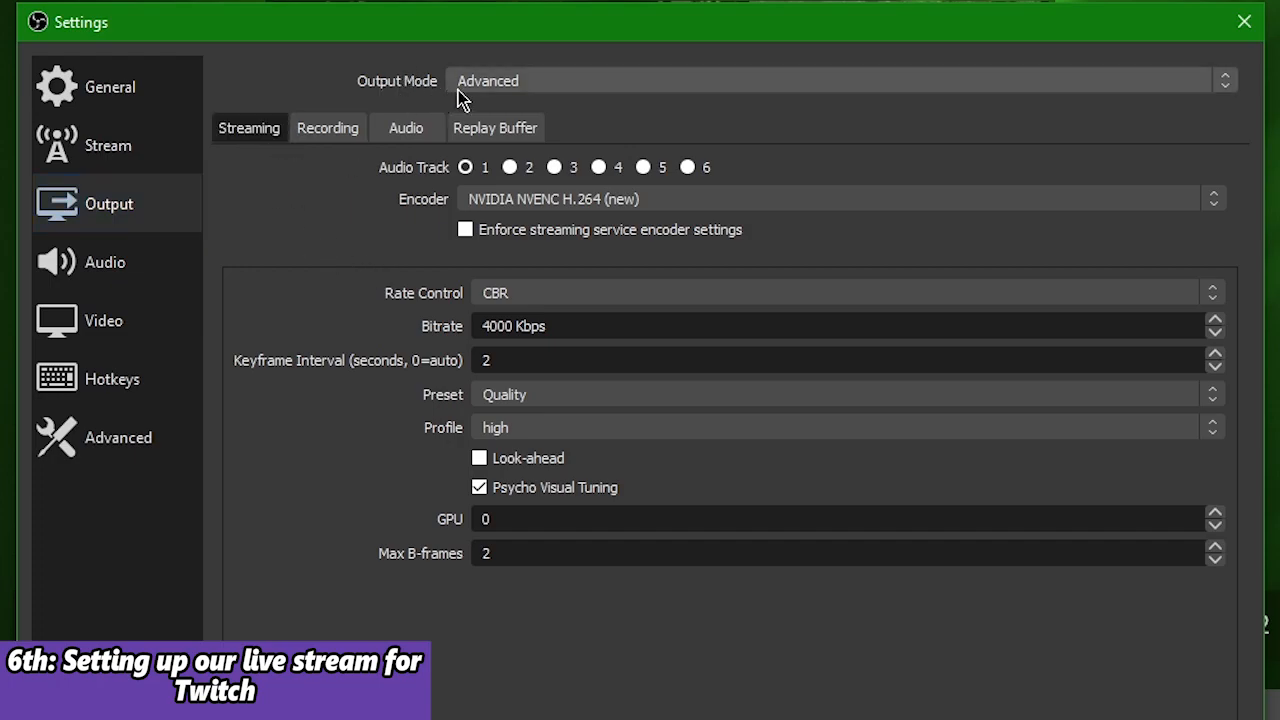
left_click(535, 86)
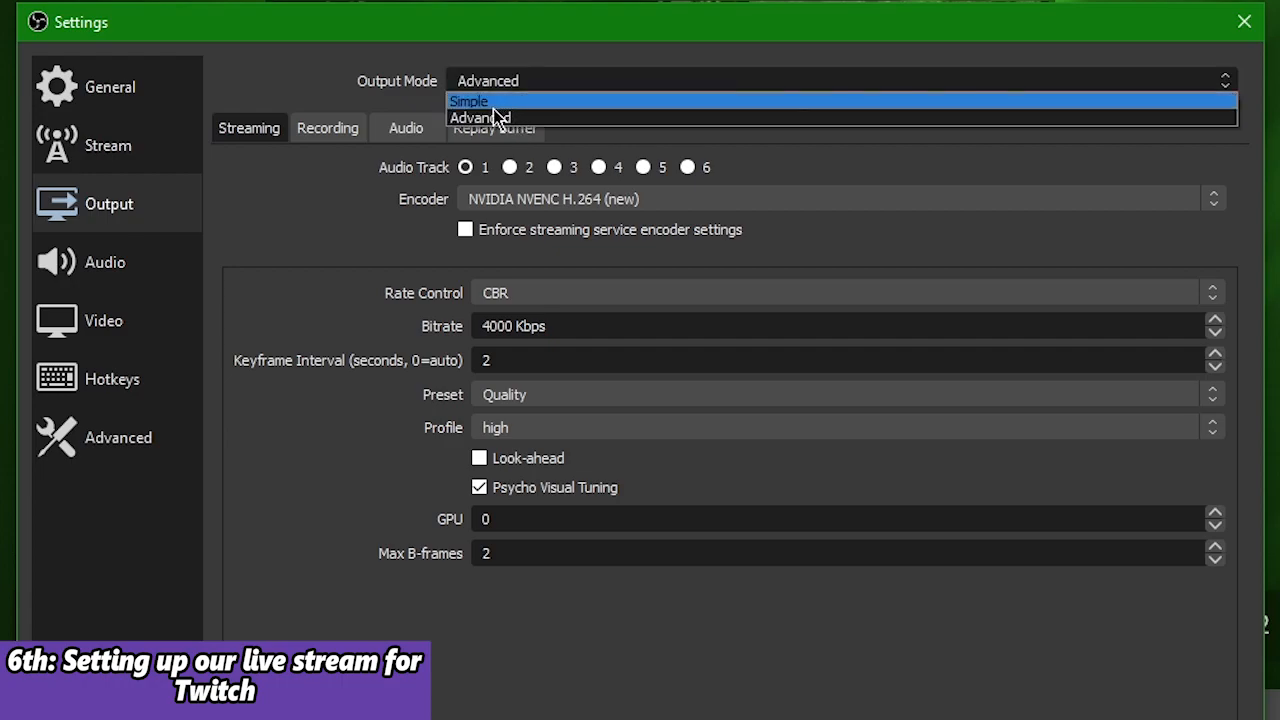
left_click(488, 118)
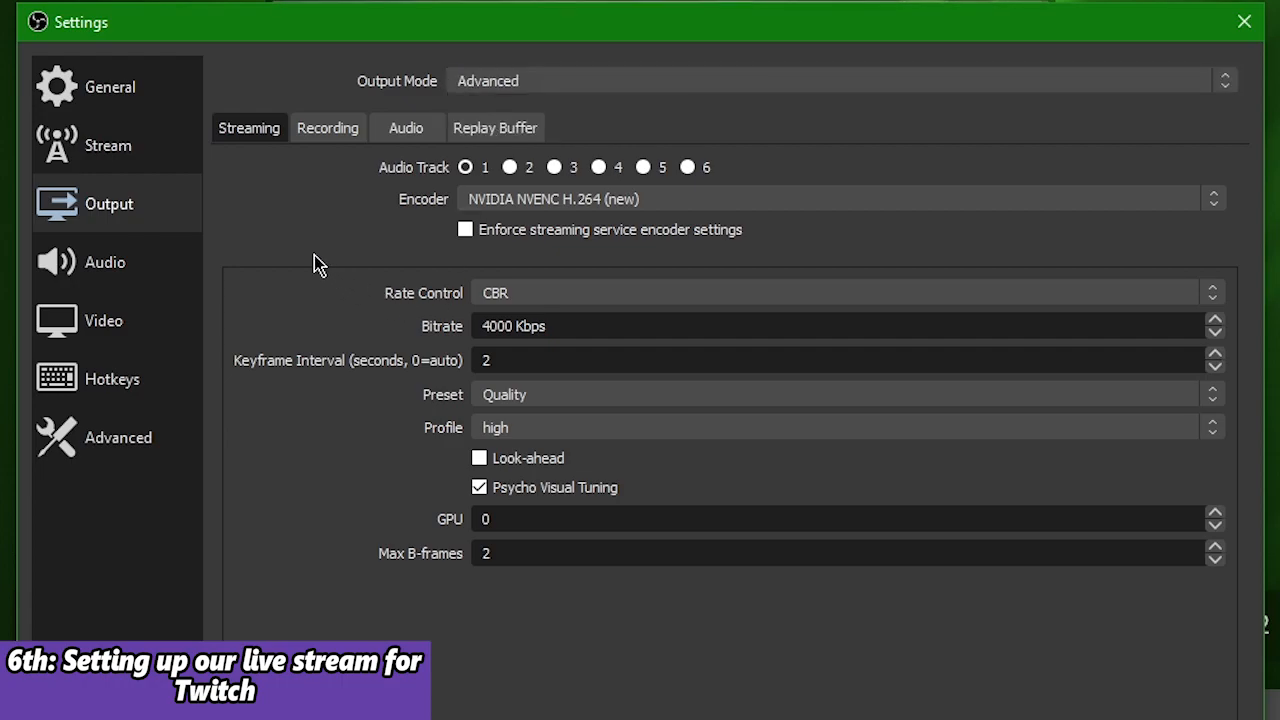
Review the output audio tracks' bitrates and names, and return to the streaming output settings
left_click(404, 133)
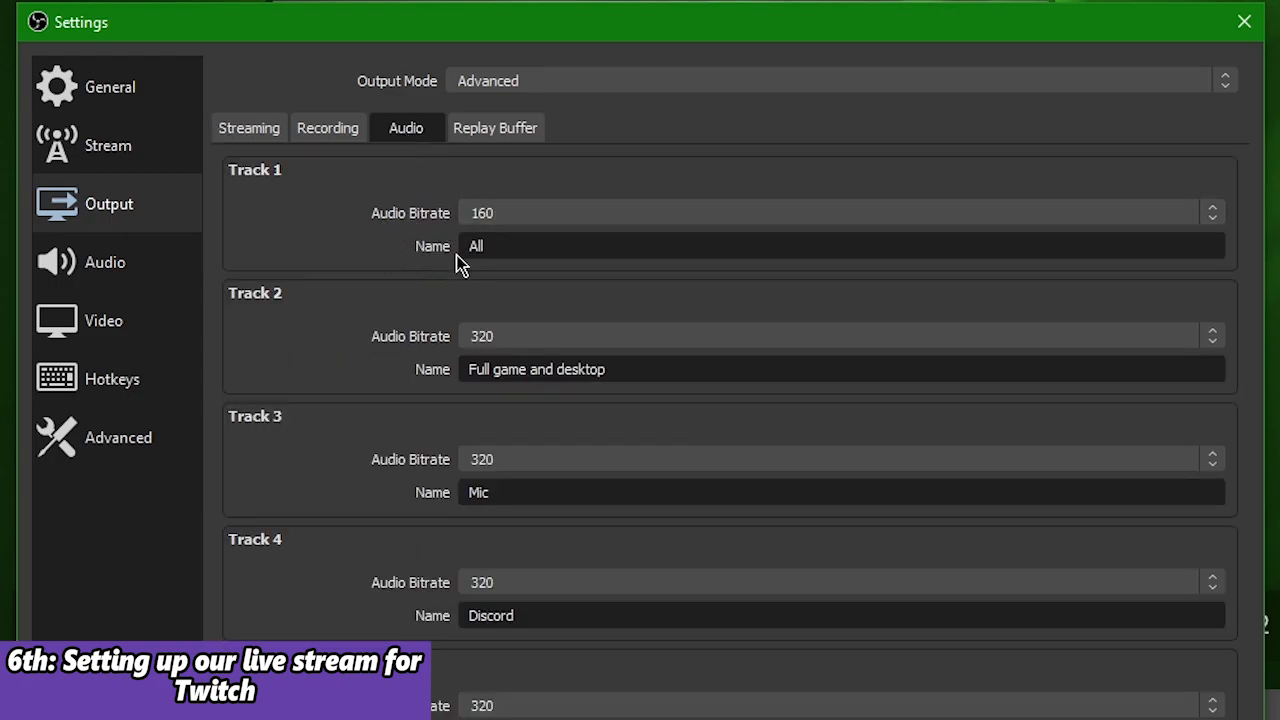
left_click_drag(511, 246, 394, 257)
left_click(369, 250)
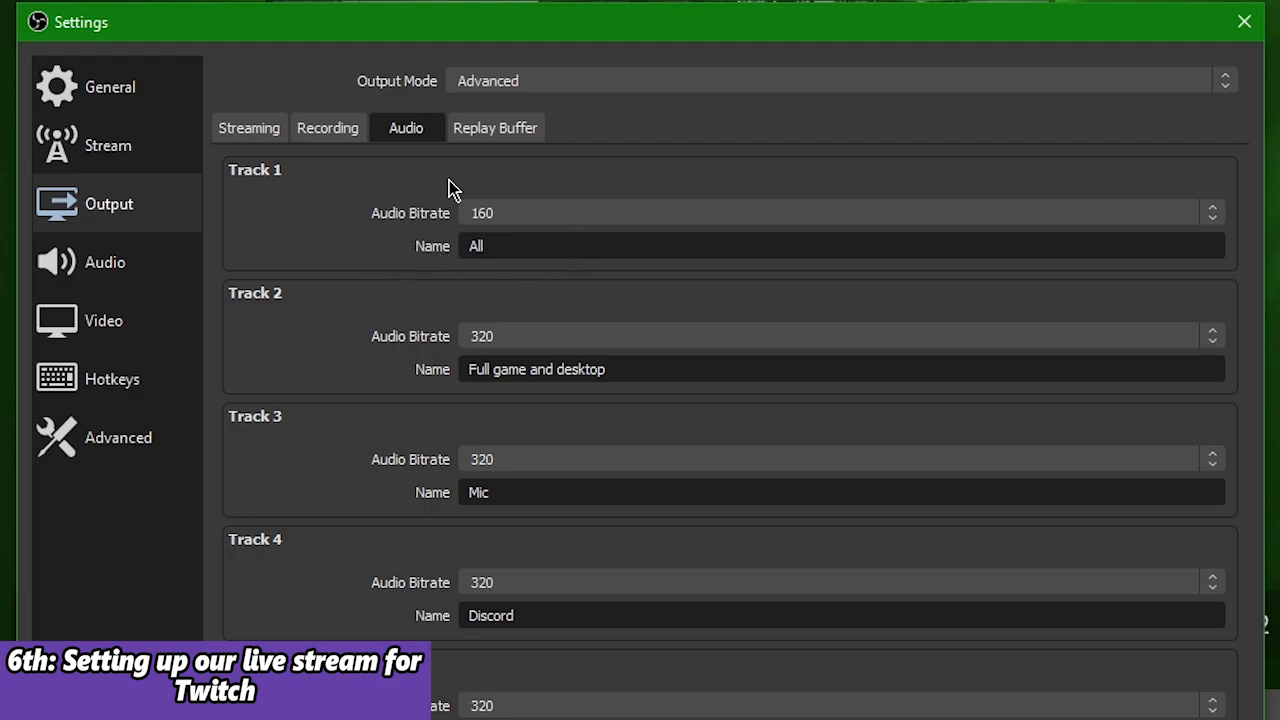
left_click(258, 138)
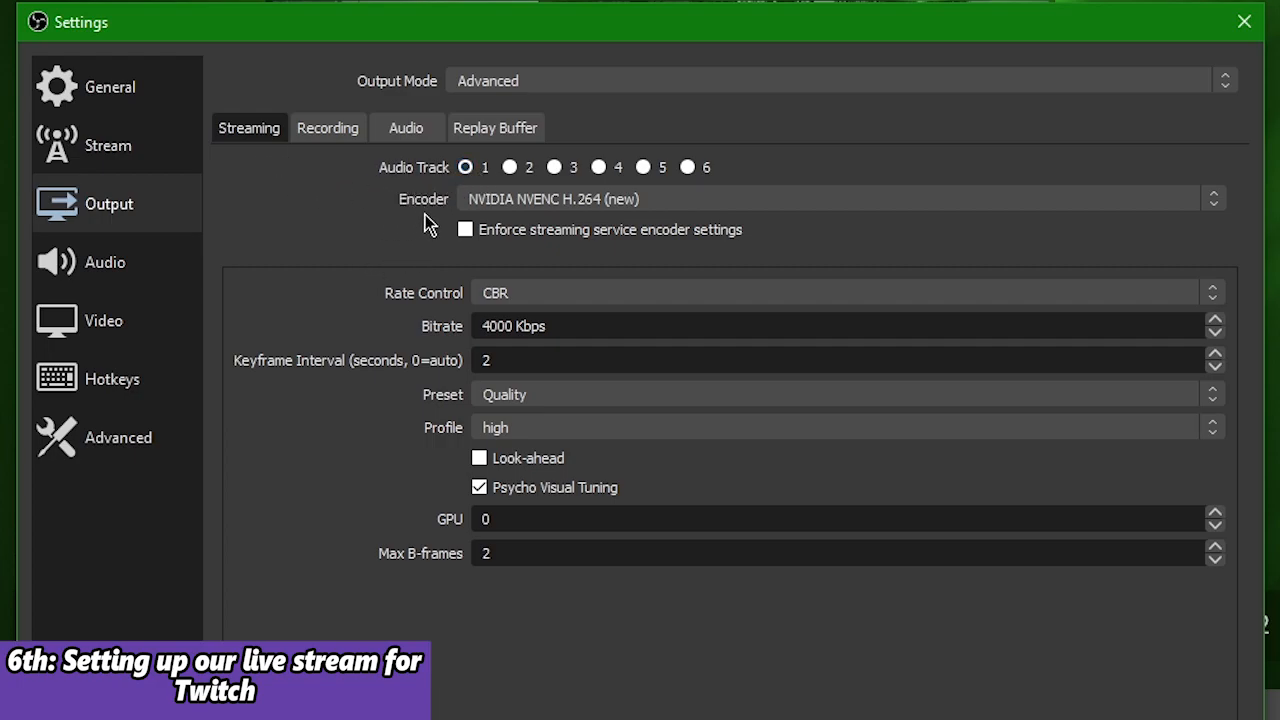
Switch the encoder to x264 with streaming service encoder settings enforced, and set the CBR bitrate to 4000 Kbps
left_click(713, 203)
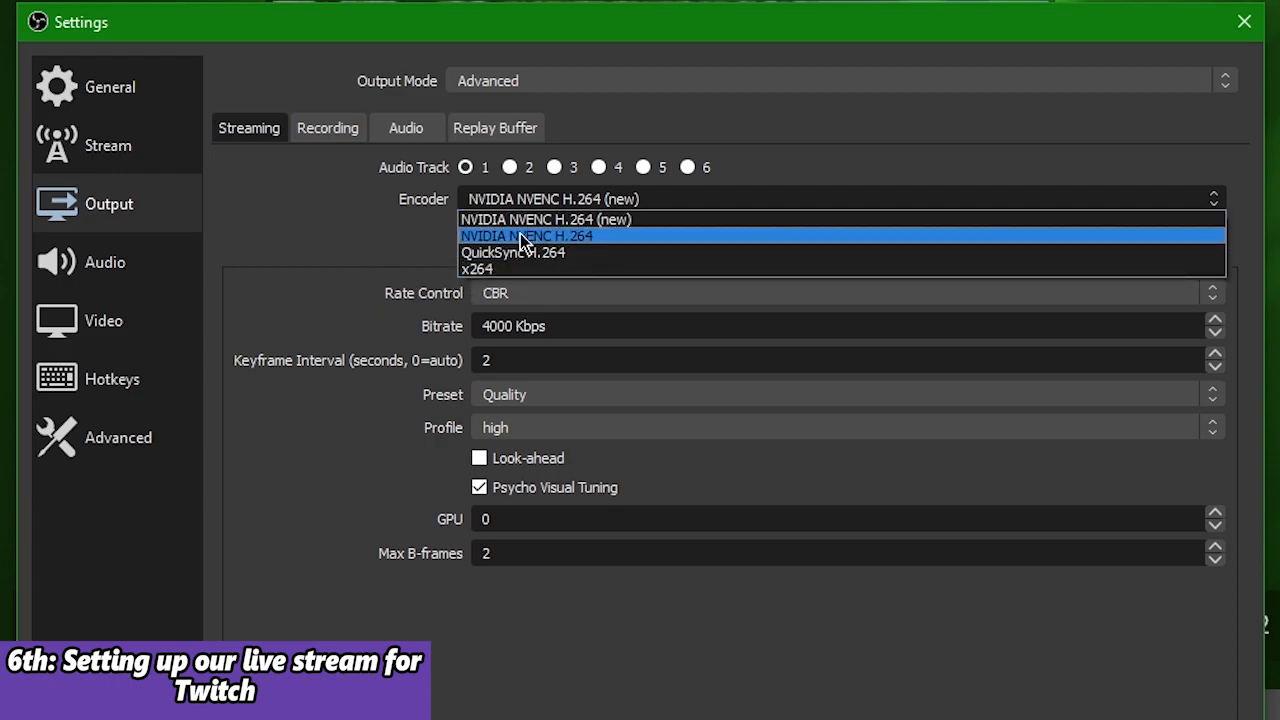
left_click(483, 270)
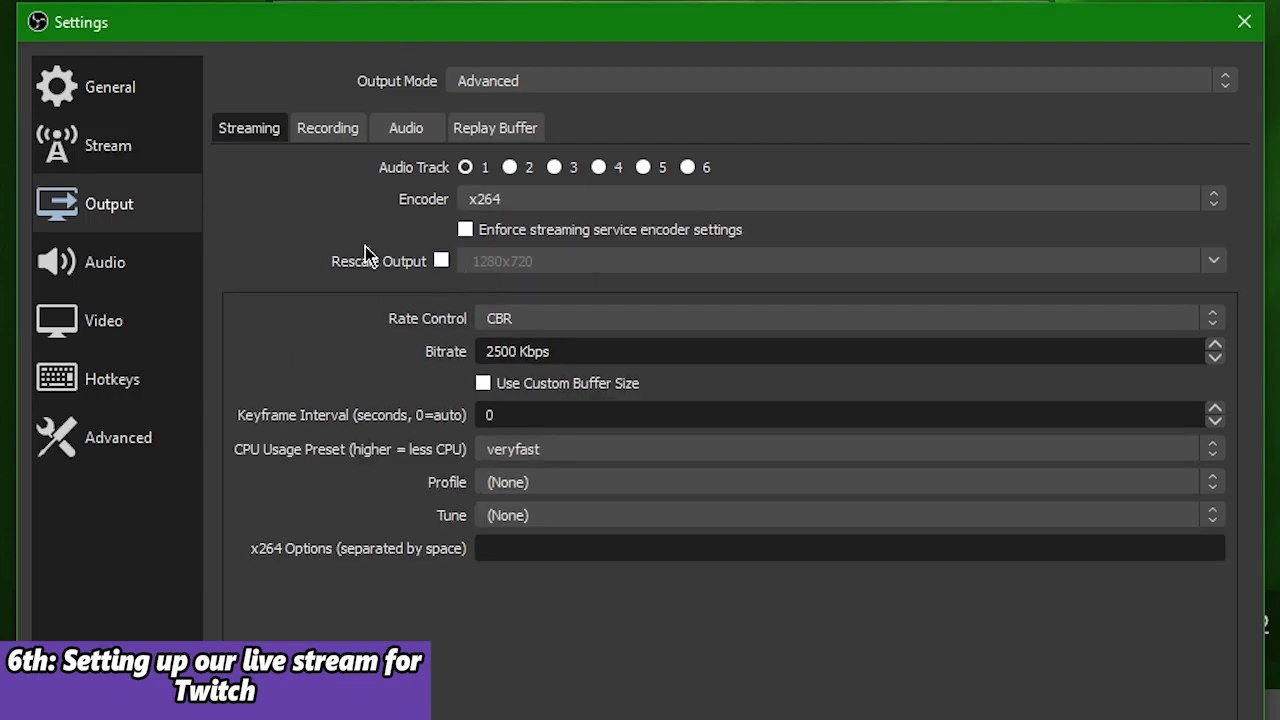
left_click(467, 232)
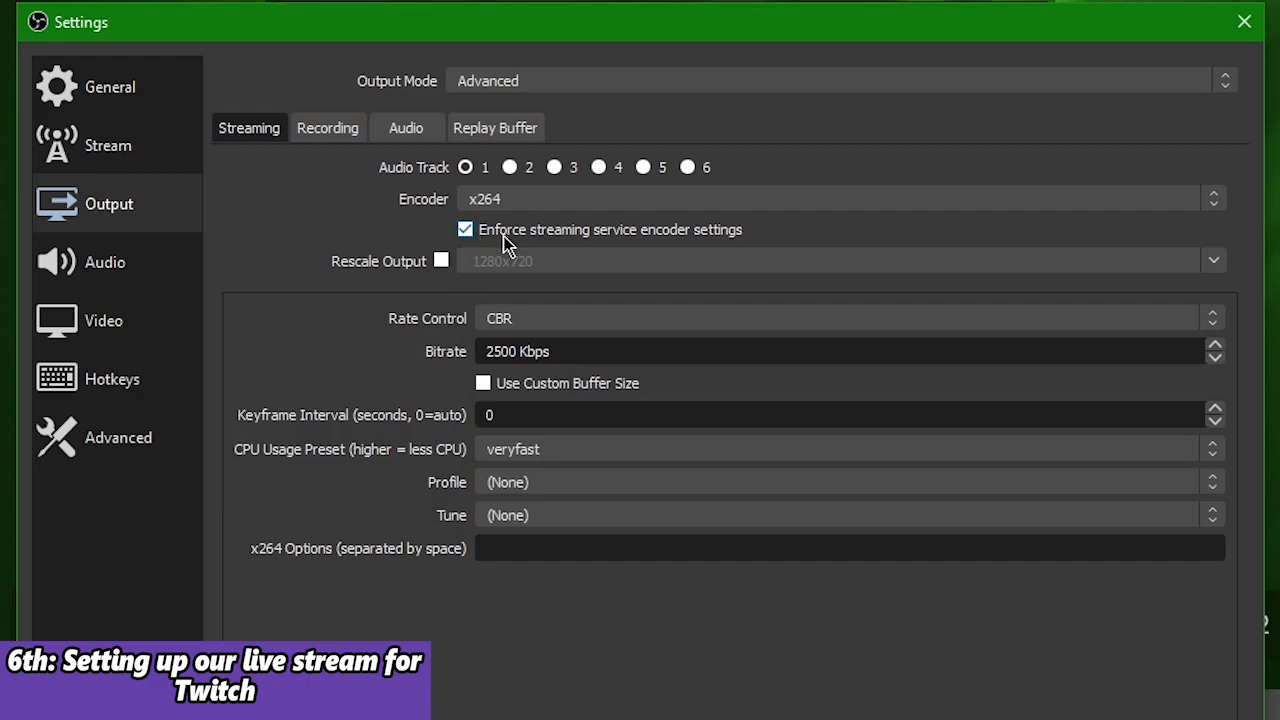
left_click(563, 321)
left_click(563, 321)
left_click_drag(594, 354, 409, 351)
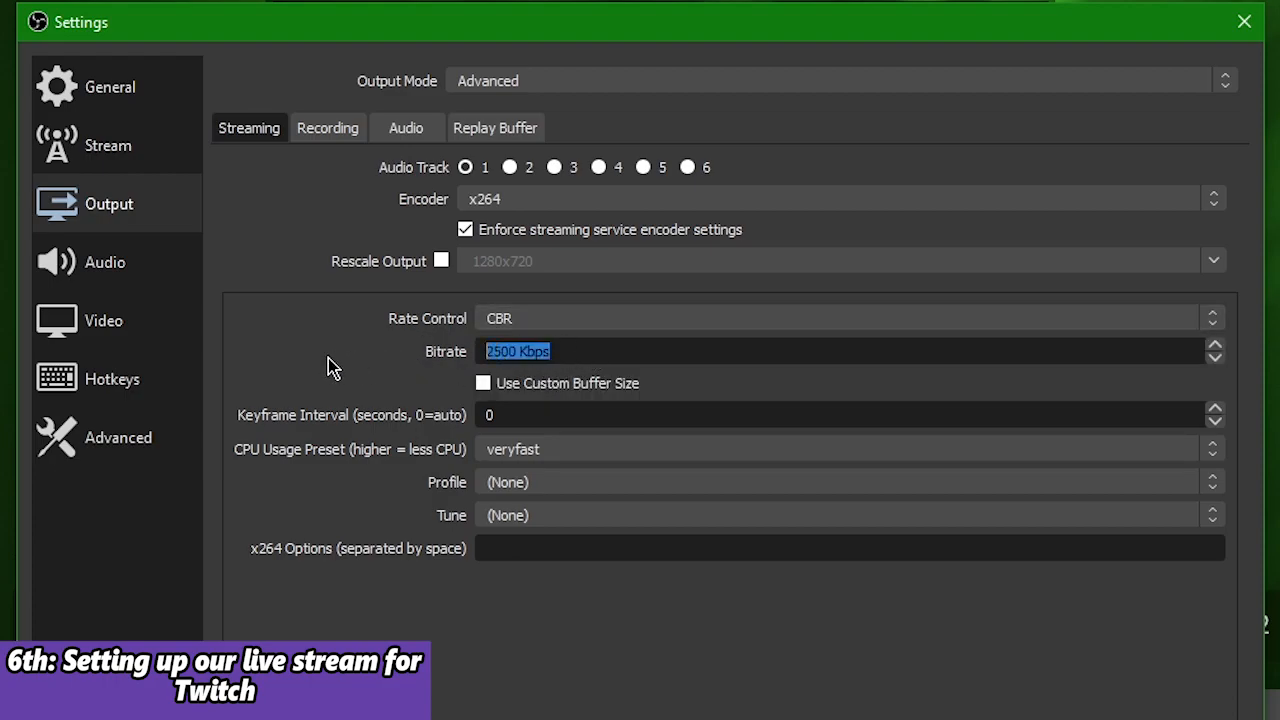
type("4000")
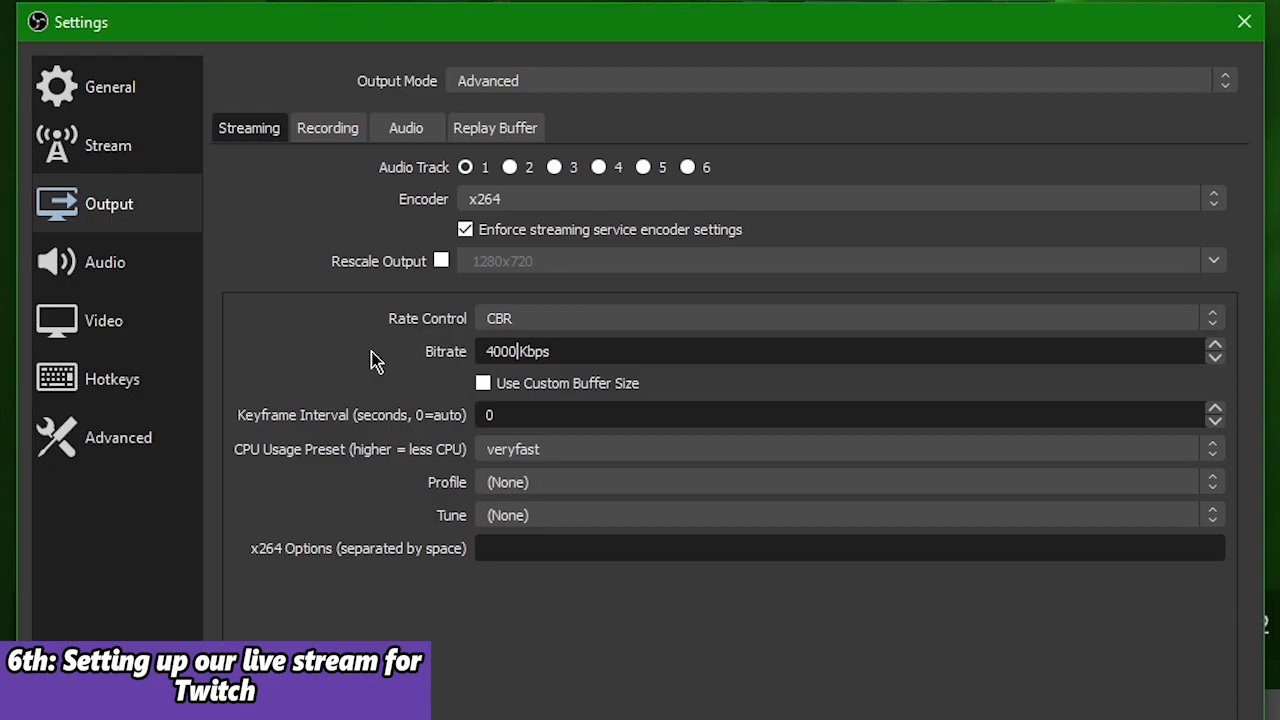
Try x264 bitrates of 4500 and 5000 Kbps
key("Left")
key("Left")
key("BackSpace")
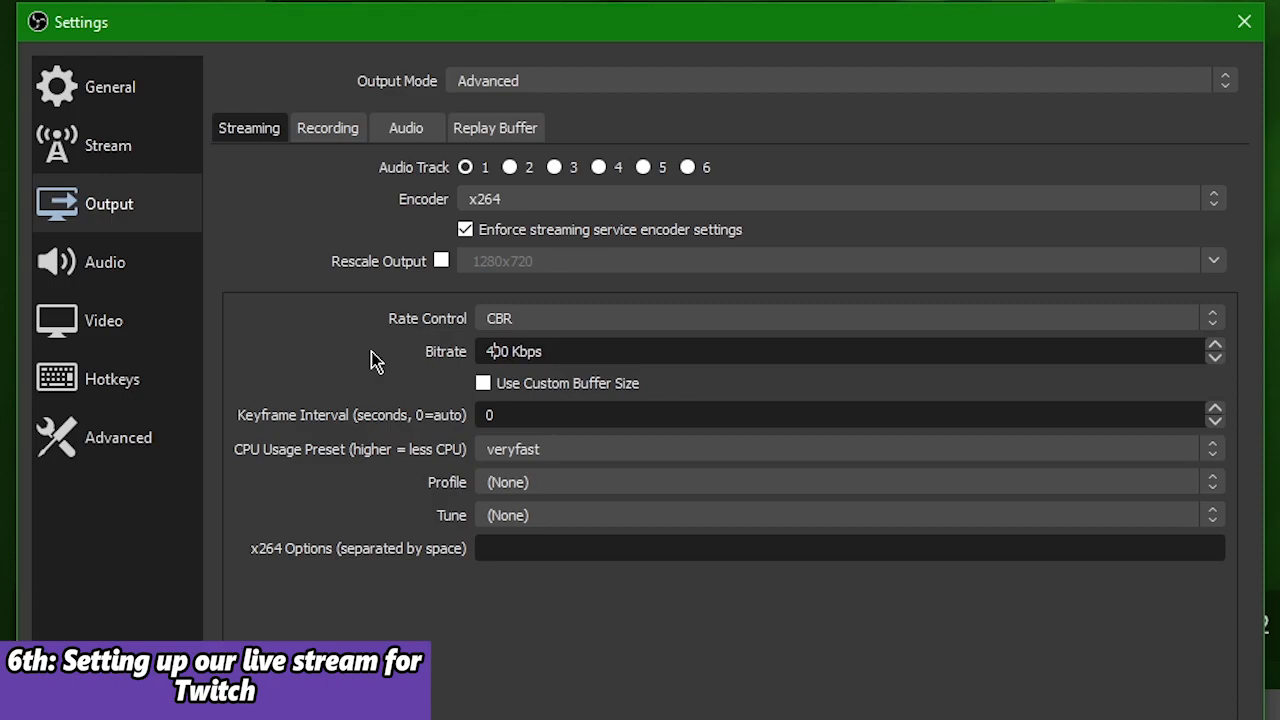
type("5")
key("BackSpace")
key("BackSpace")
type("50")
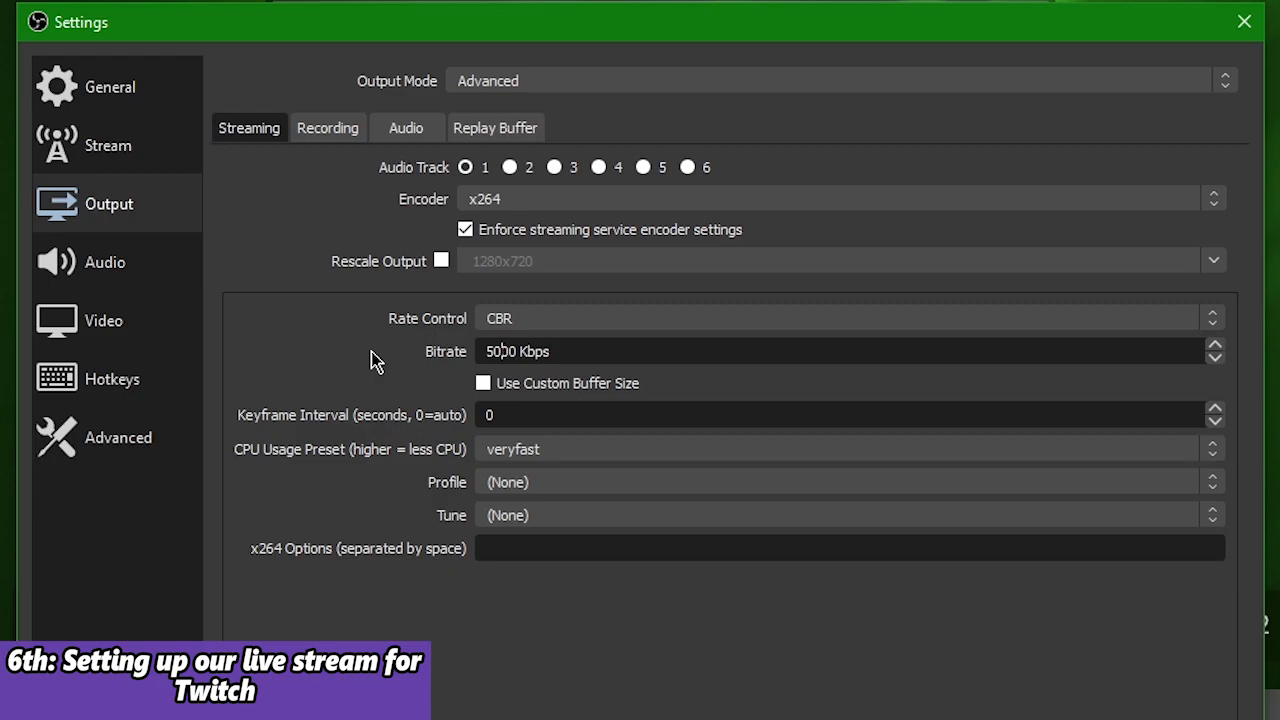
Try lower x264 bitrates of 3000 and 3500 Kbps, and set the bitrate back to 4000 Kbps
key("BackSpace")
type("4")
key("BackSpace")
type("3")
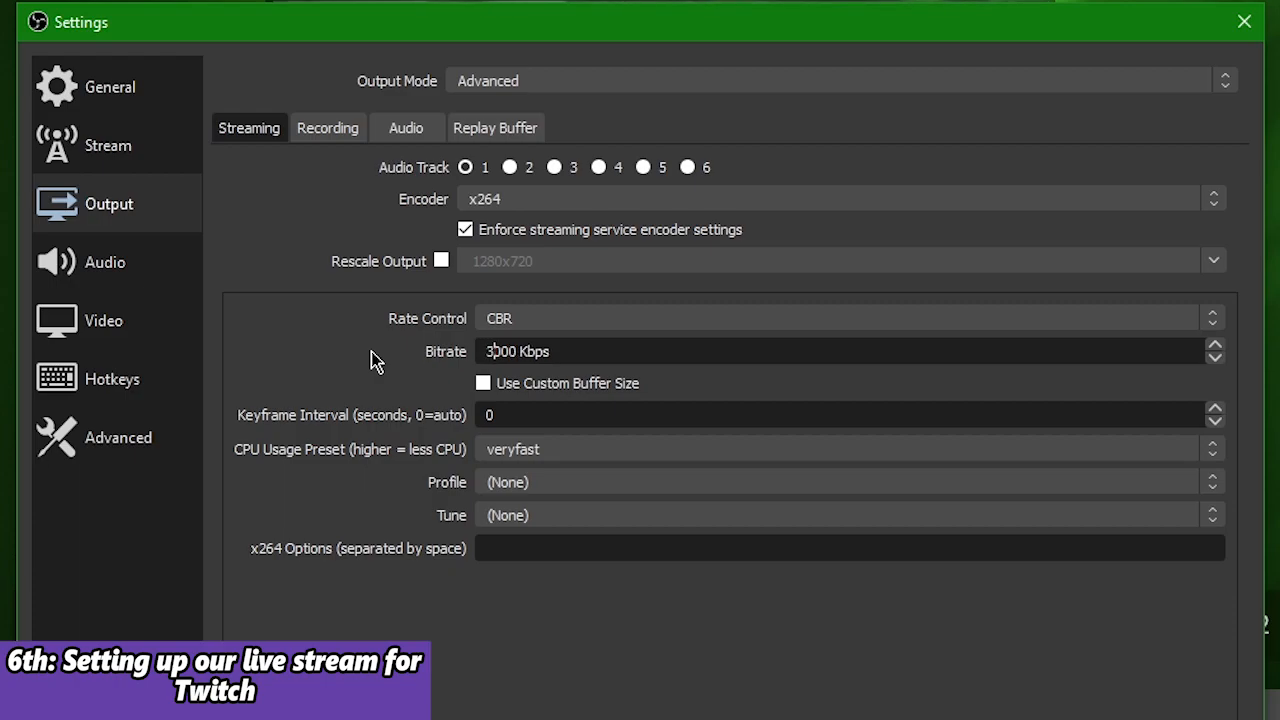
key("Right")
key("BackSpace")
type("5")
key("BackSpace")
type("0")
key("Left")
key("BackSpace")
type("4")
Set the x264 keyframe interval to 2, and try the ultrafast CPU usage preset before choosing veryfast
left_click_drag(520, 414, 423, 414)
type("2")
left_click(603, 457)
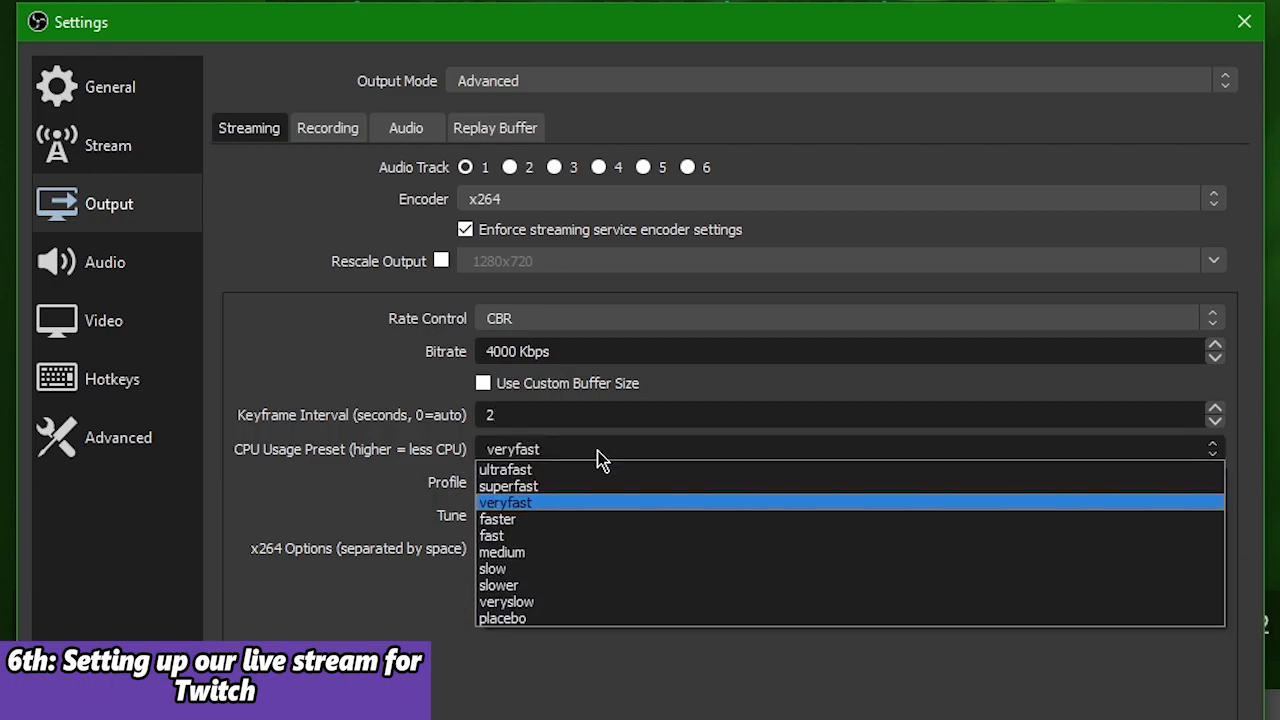
left_click(544, 472)
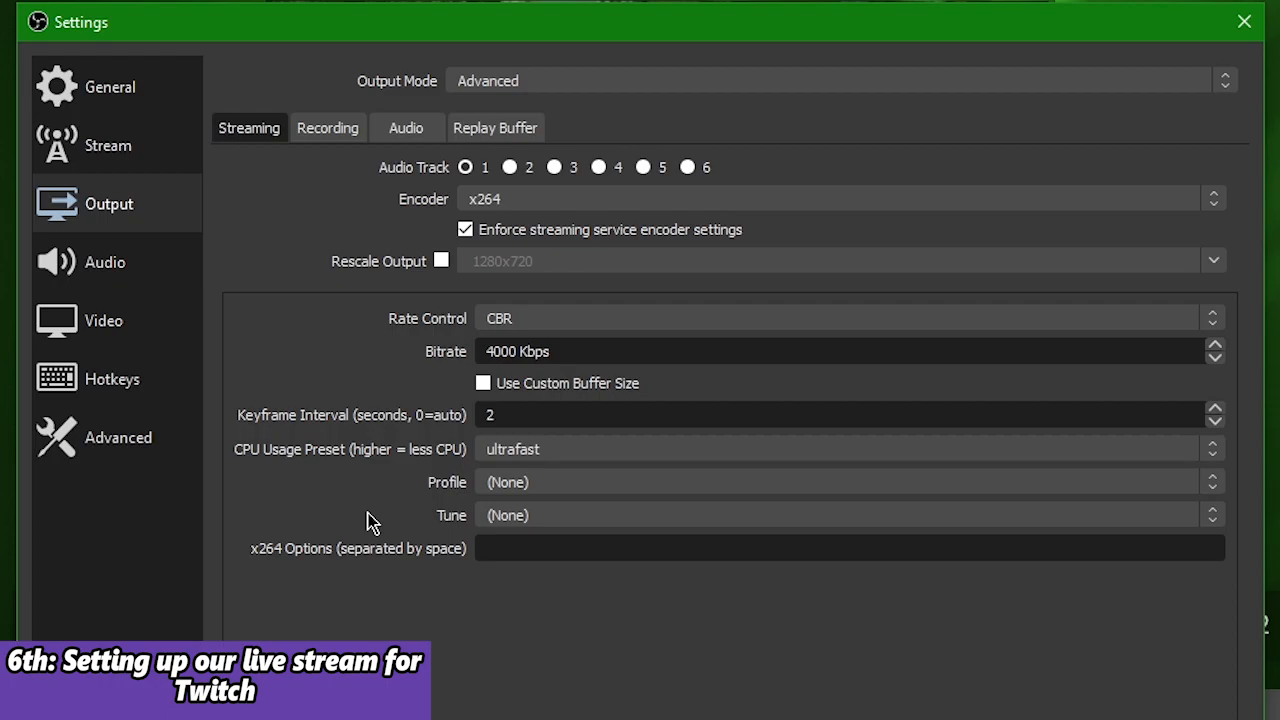
left_click(563, 450)
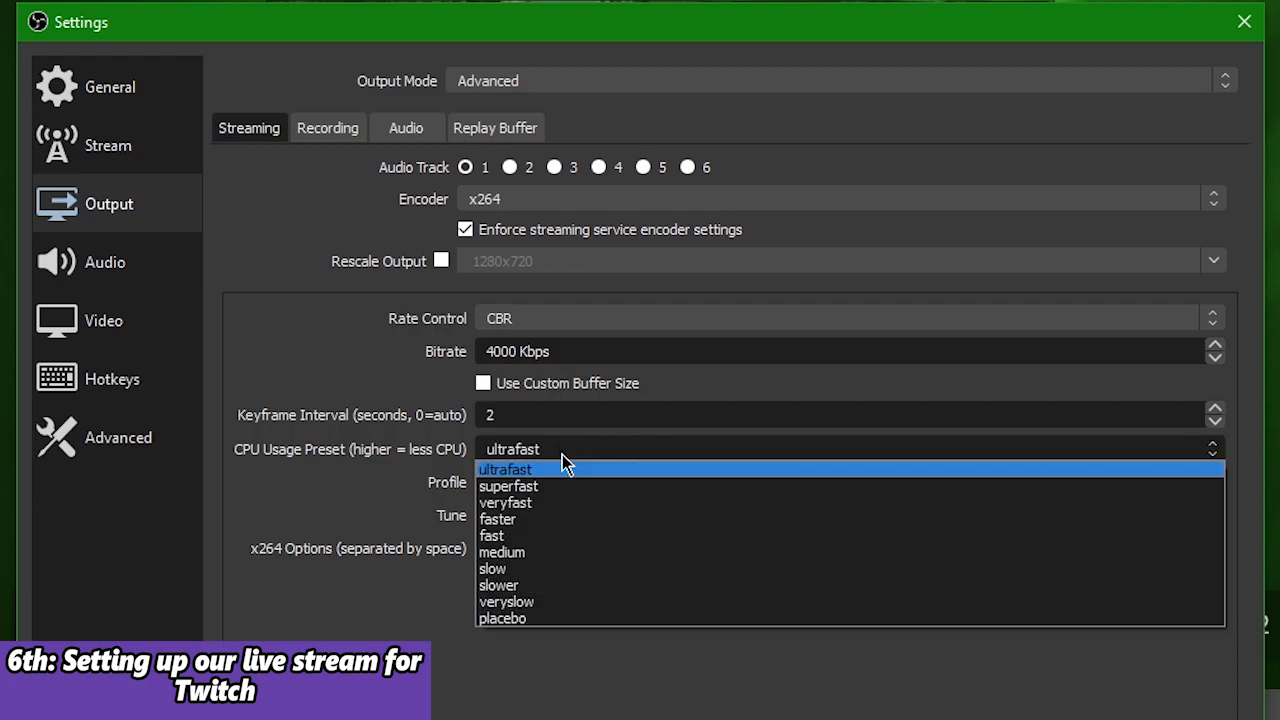
left_click(538, 506)
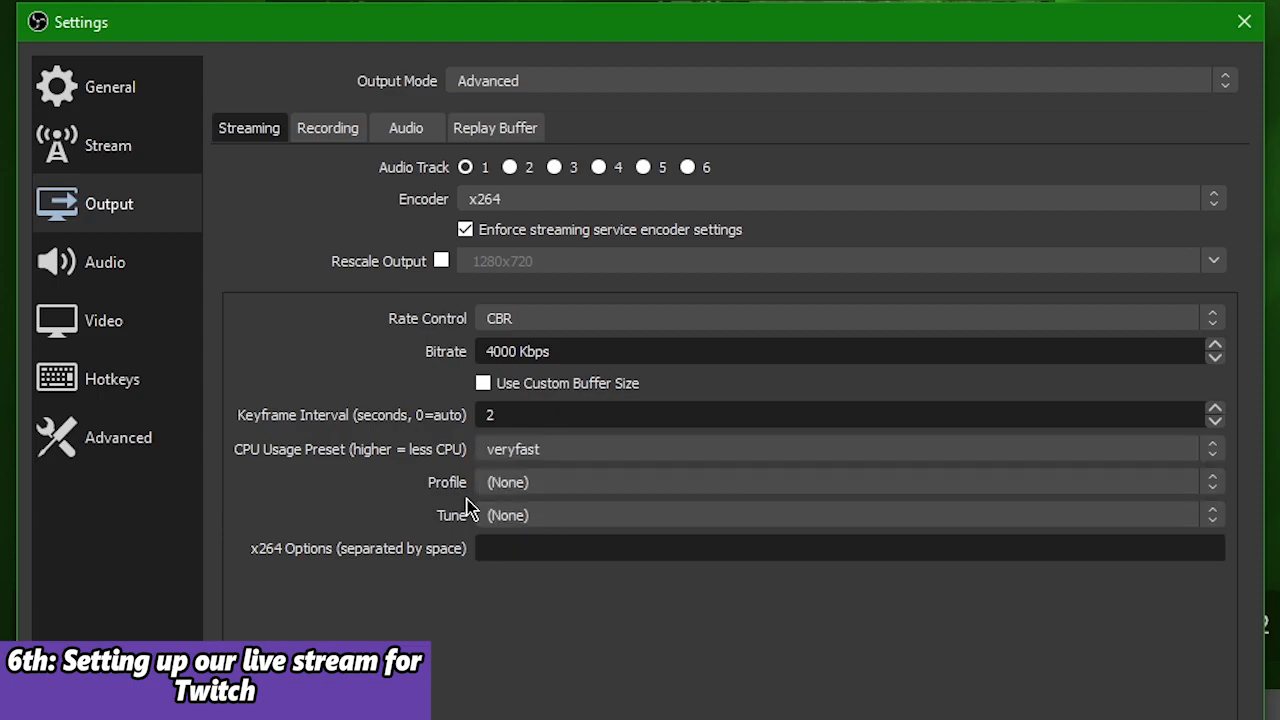
Try the medium CPU usage preset and return it to veryfast
left_click(572, 447)
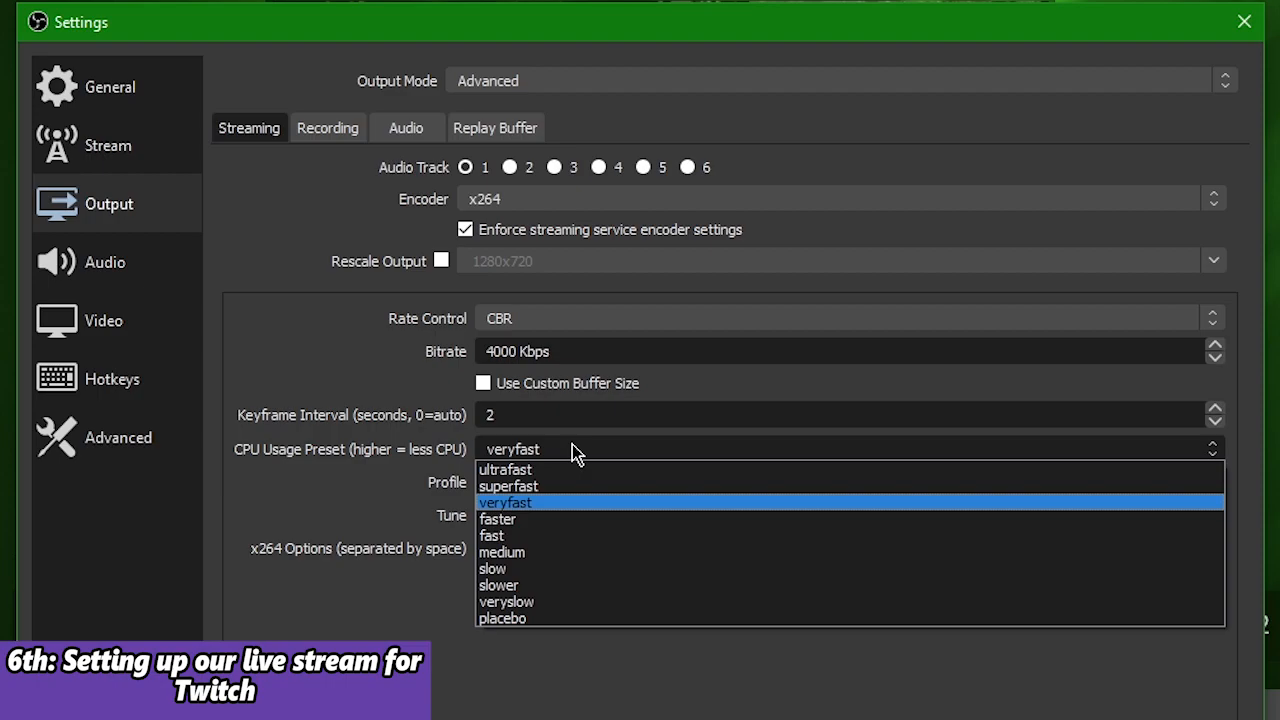
left_click(577, 556)
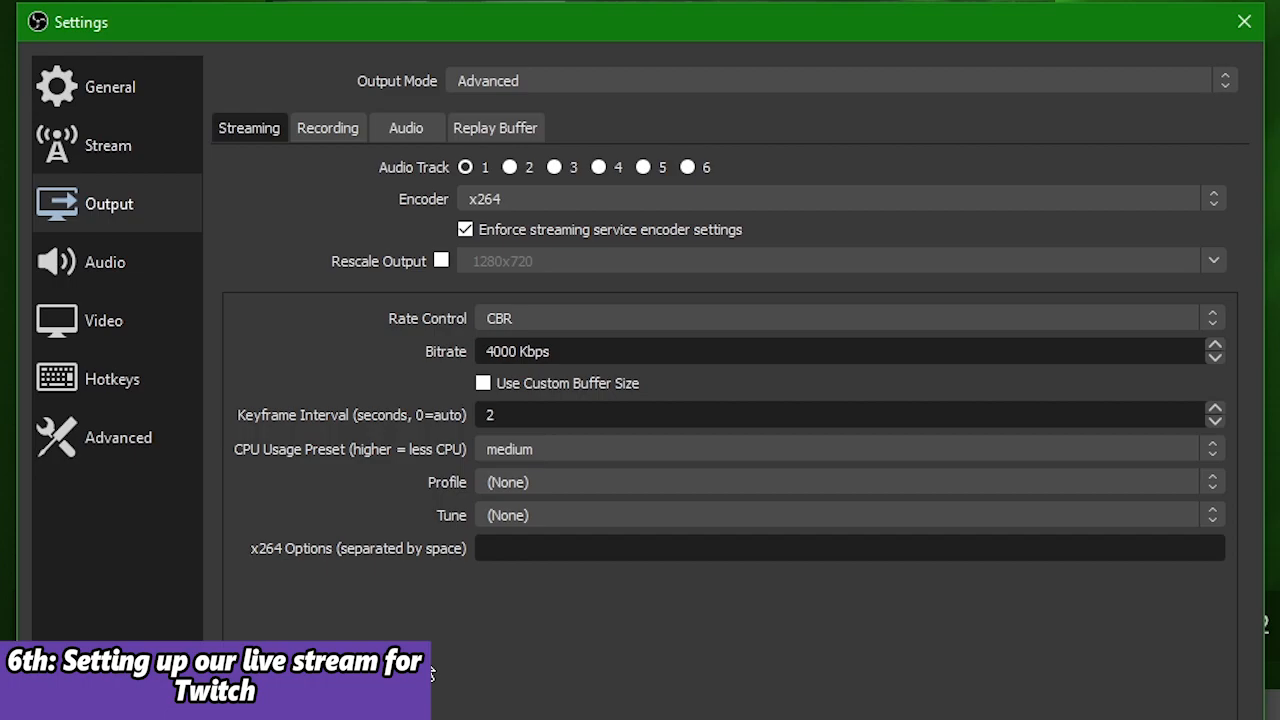
left_click(522, 449)
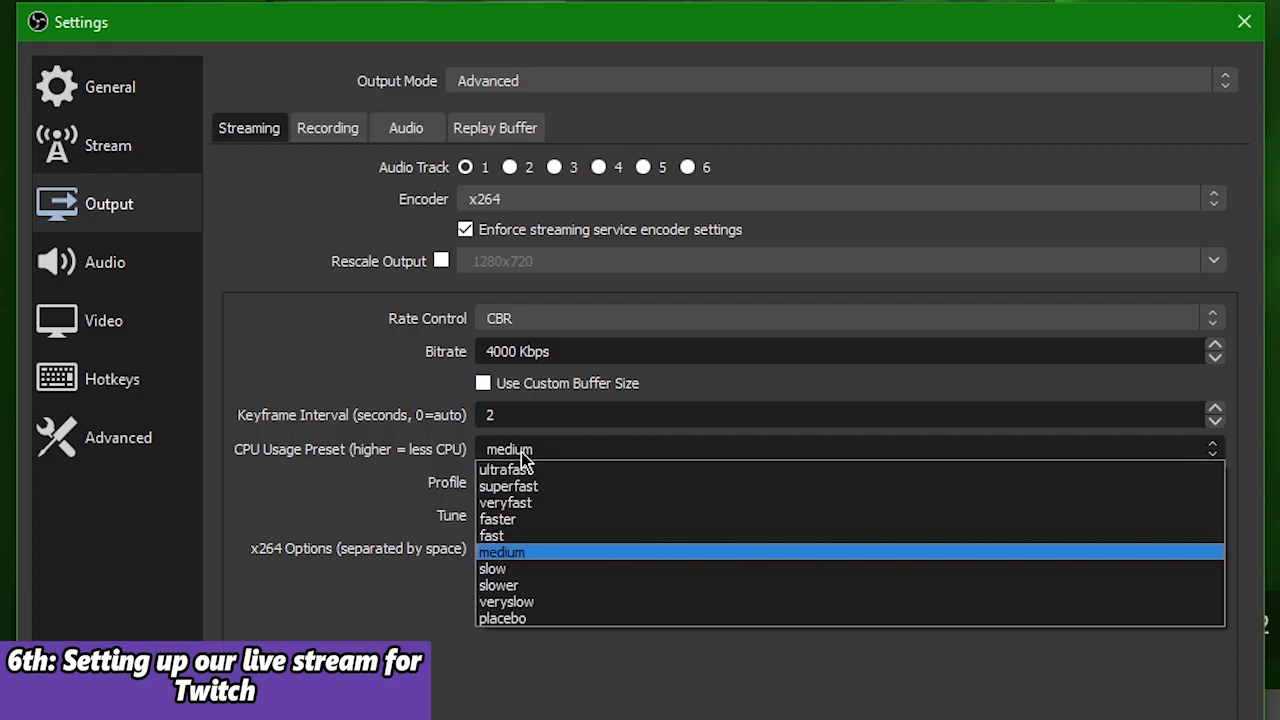
left_click(568, 504)
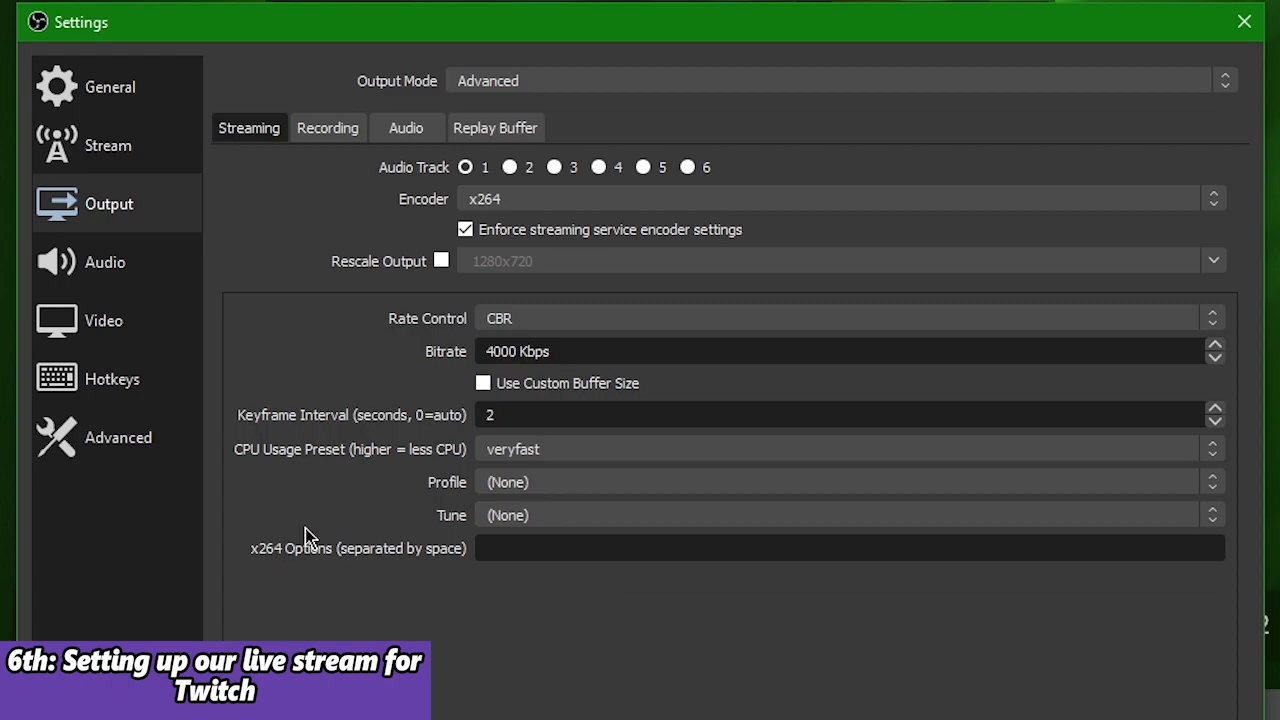
Set the x264 profile to high and leave the x264 options empty
left_click(503, 484)
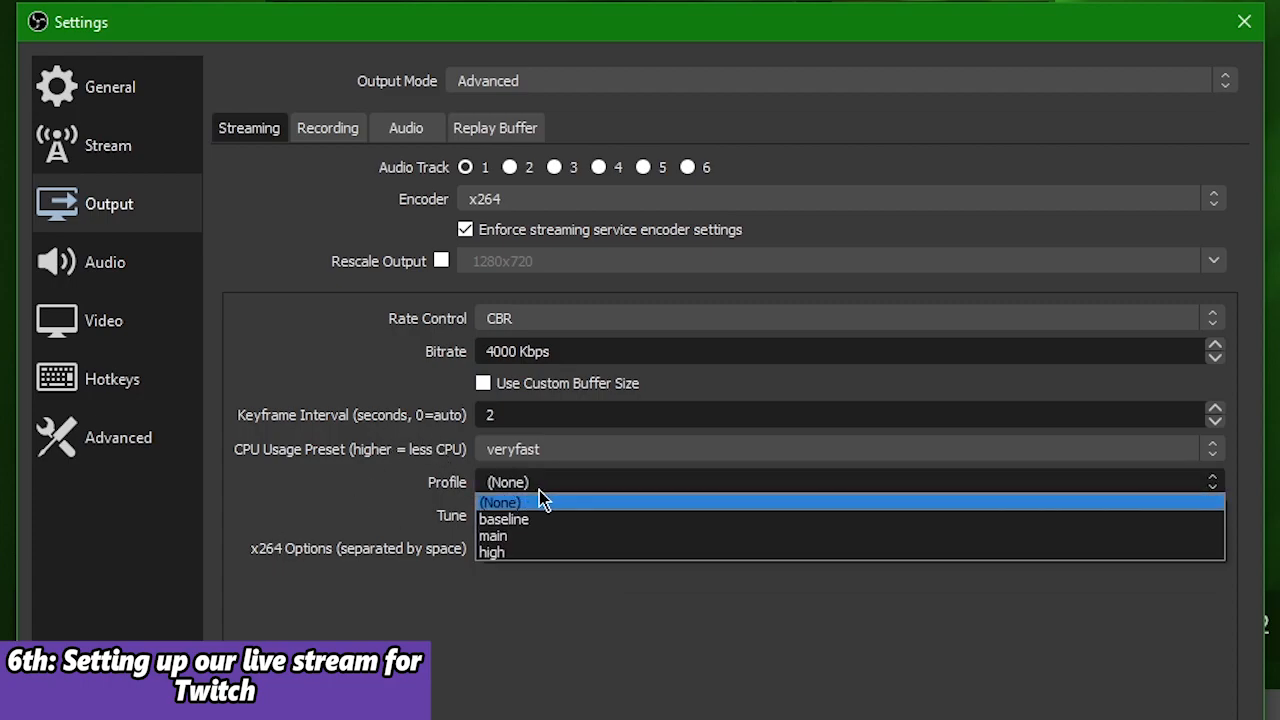
left_click(530, 553)
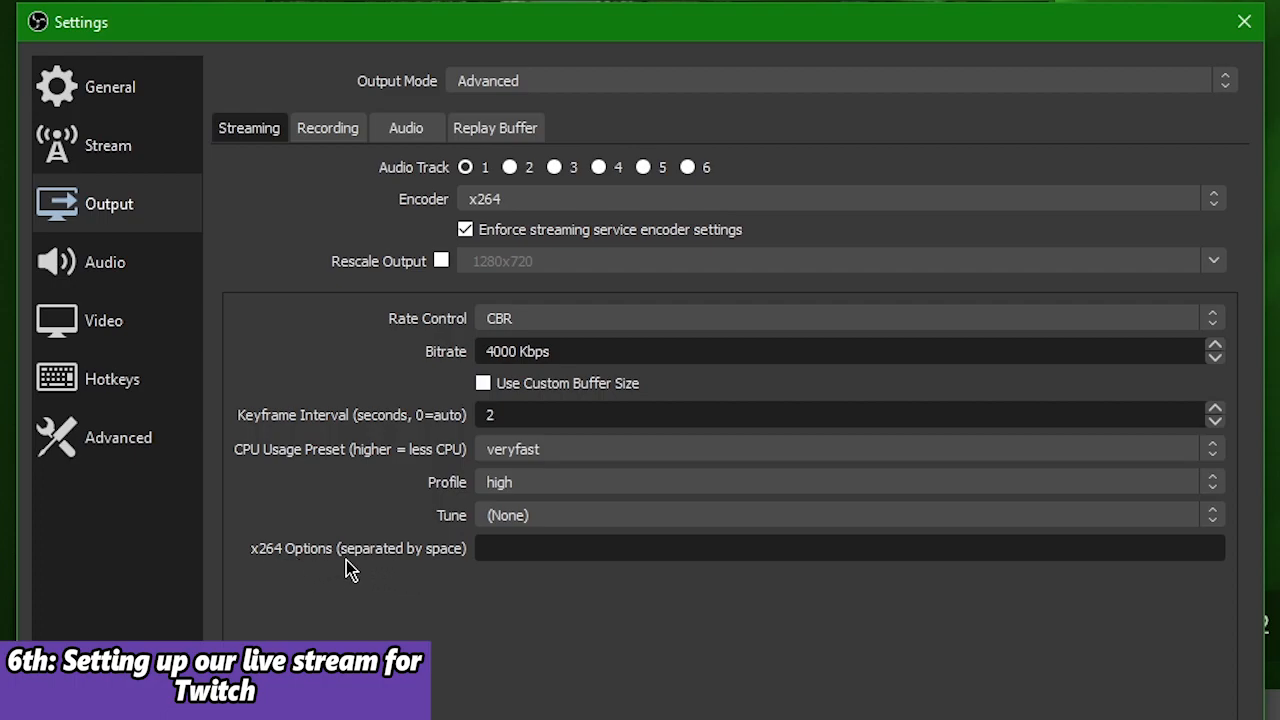
left_click(523, 548)
Switch the encoder to NVIDIA NVENC H.264, enable Rescale Output to view its resolutions, and disable it again
left_click(512, 203)
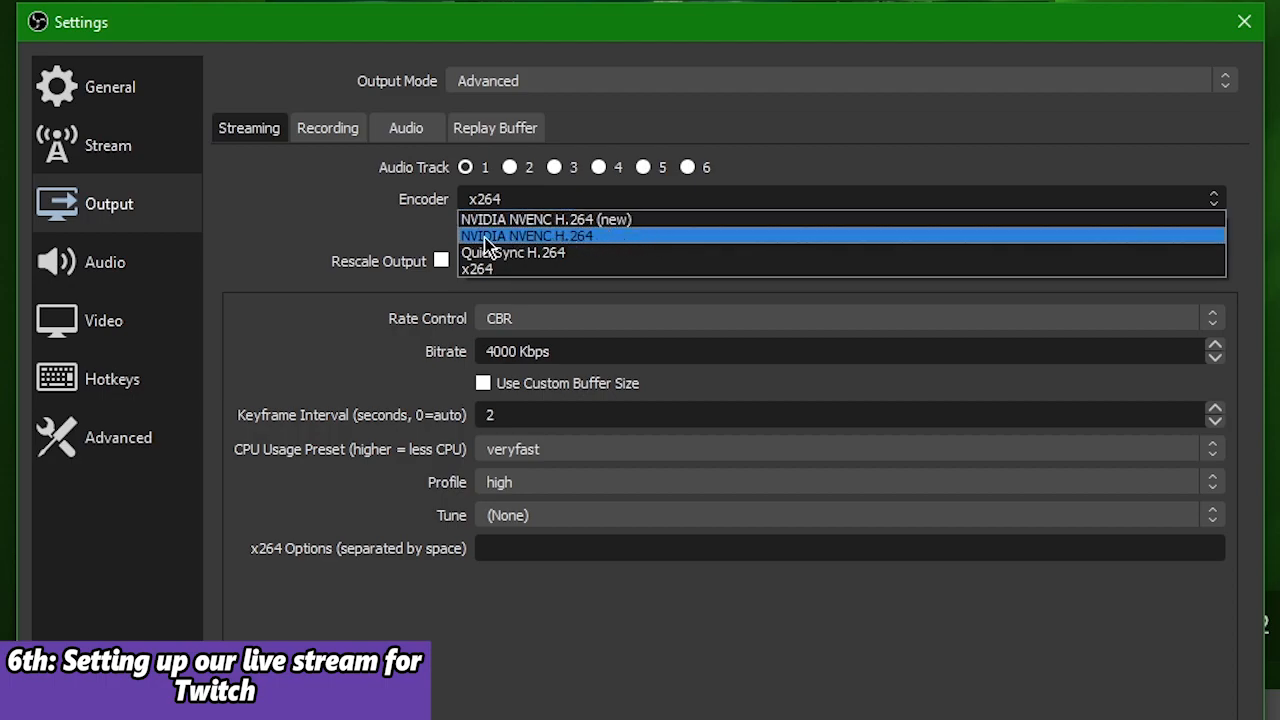
left_click(567, 237)
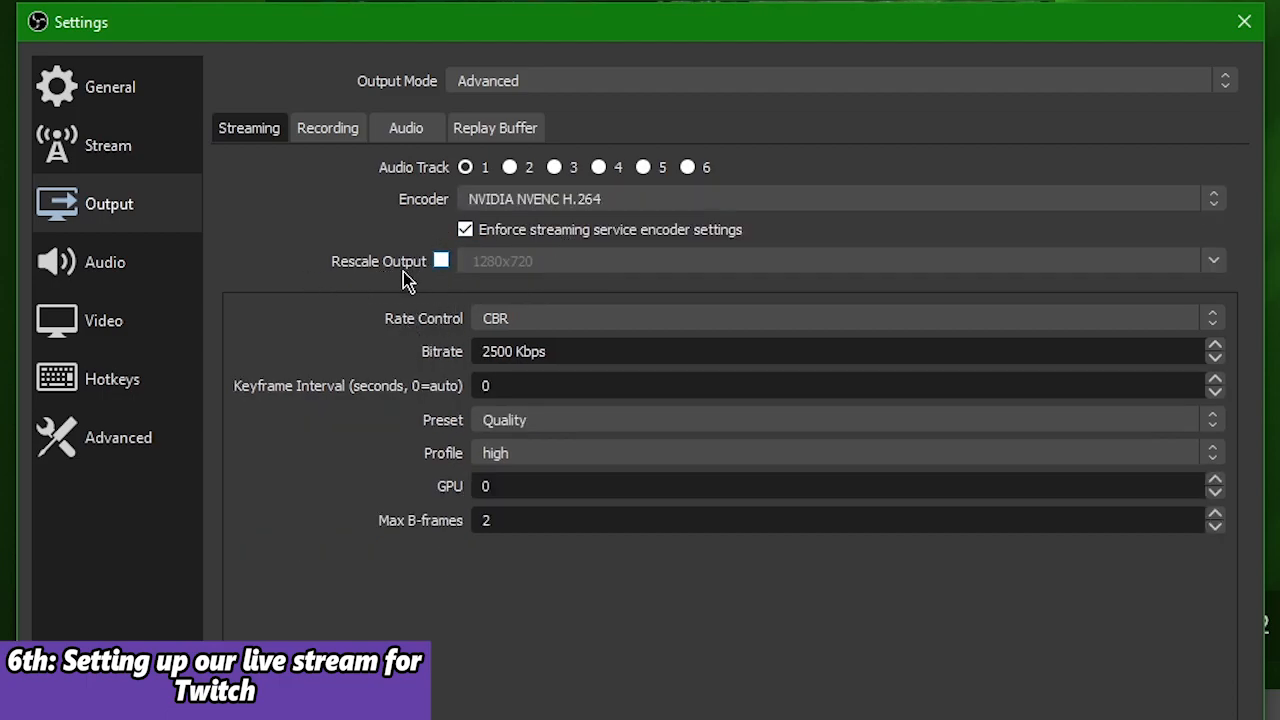
left_click(440, 262)
left_click(1218, 261)
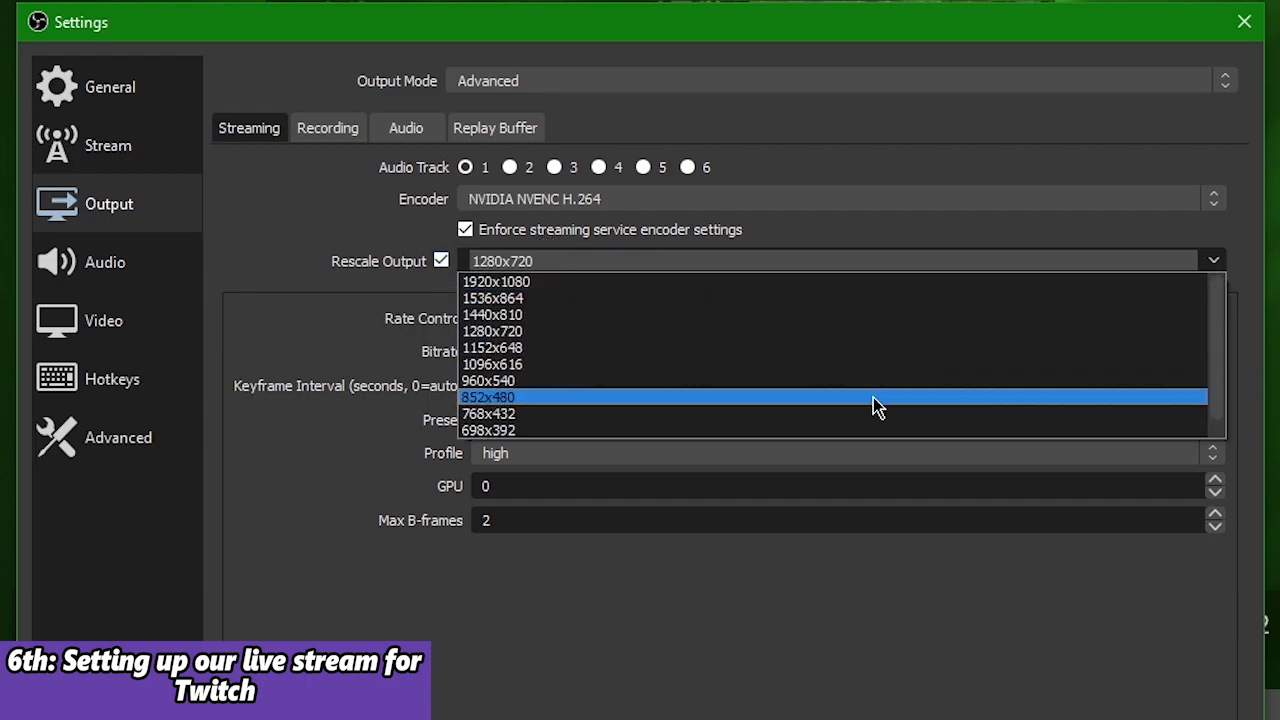
left_click(400, 300)
left_click(440, 262)
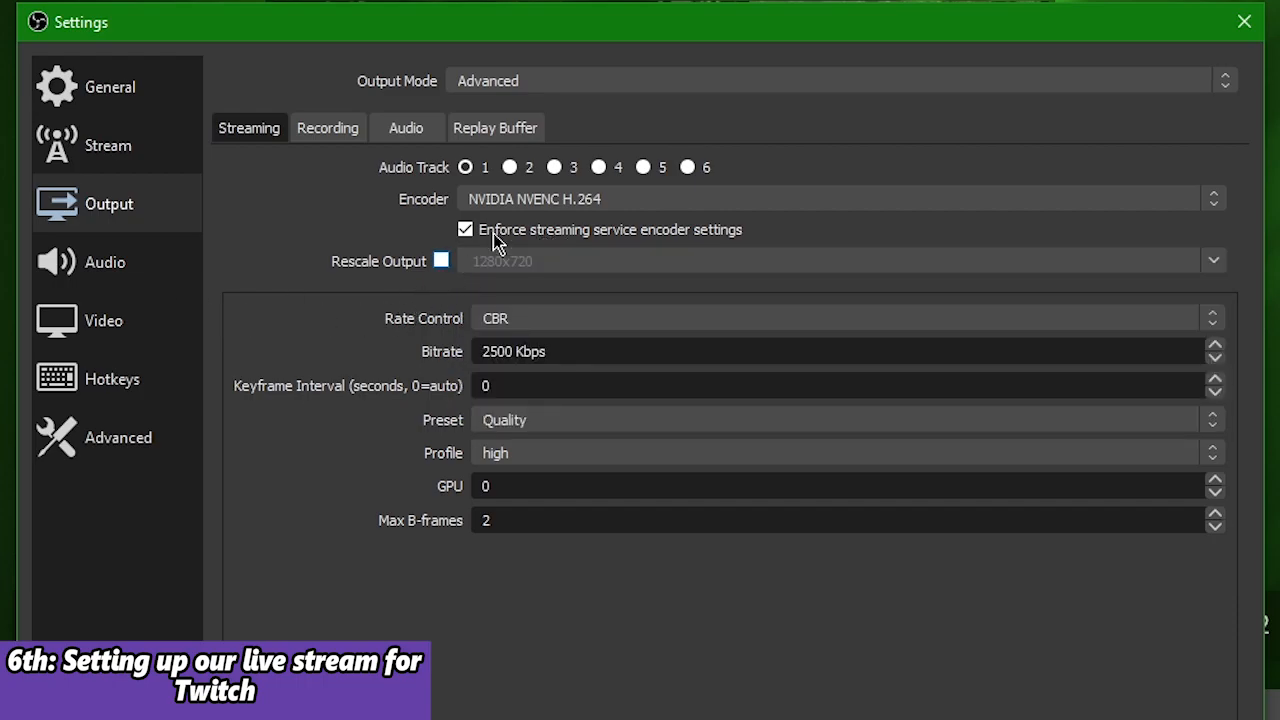
Compare the two NVIDIA NVENC encoders and select NVIDIA NVENC H.264 (new)
left_click(578, 200)
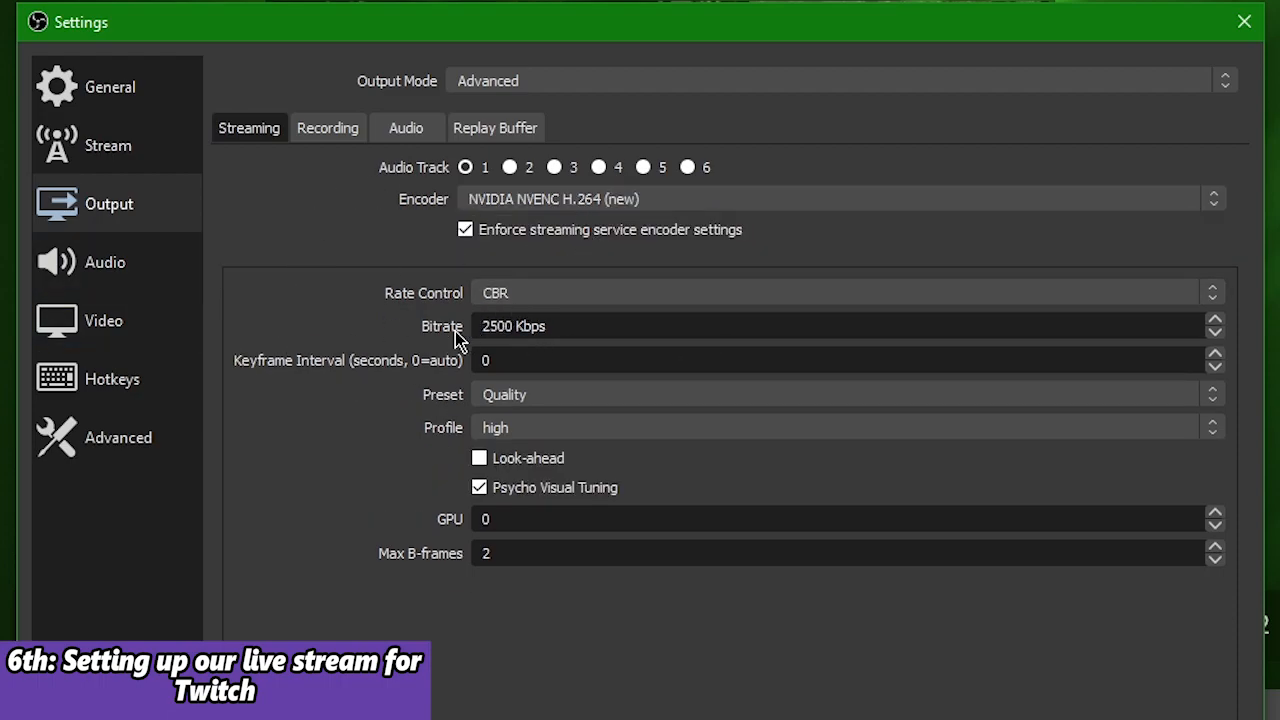
left_click(610, 200)
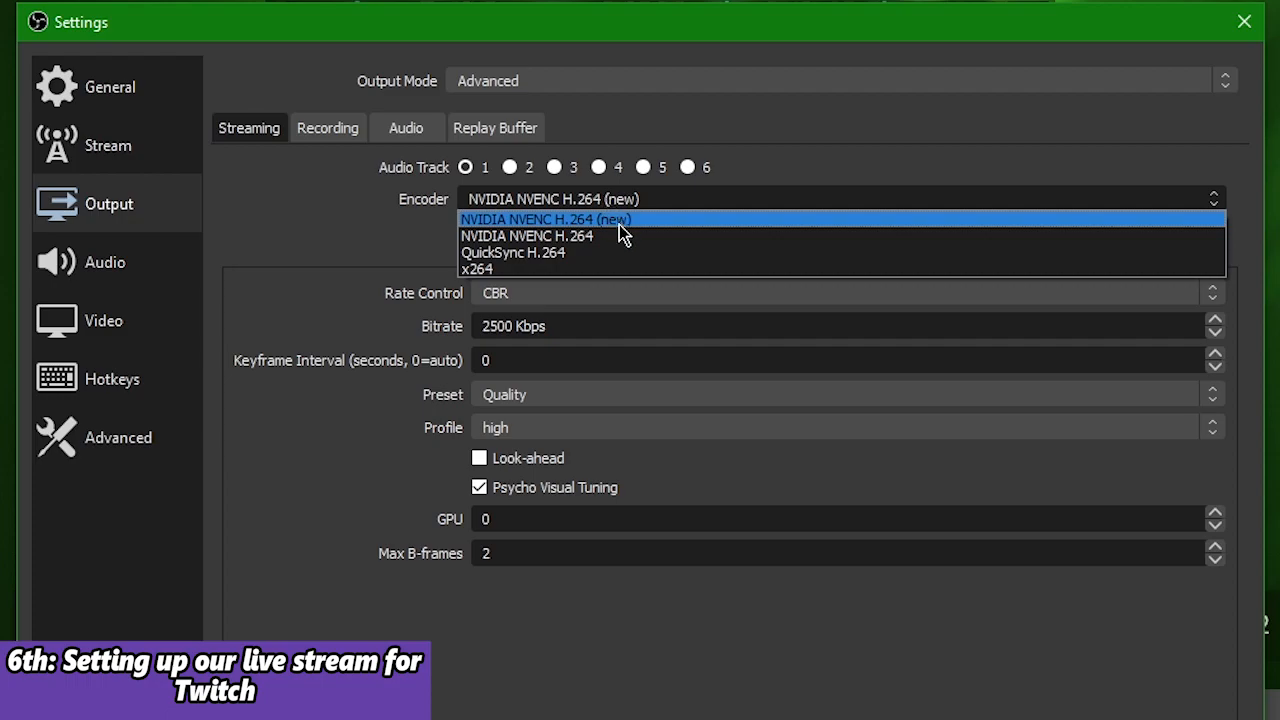
left_click(622, 235)
left_click(610, 200)
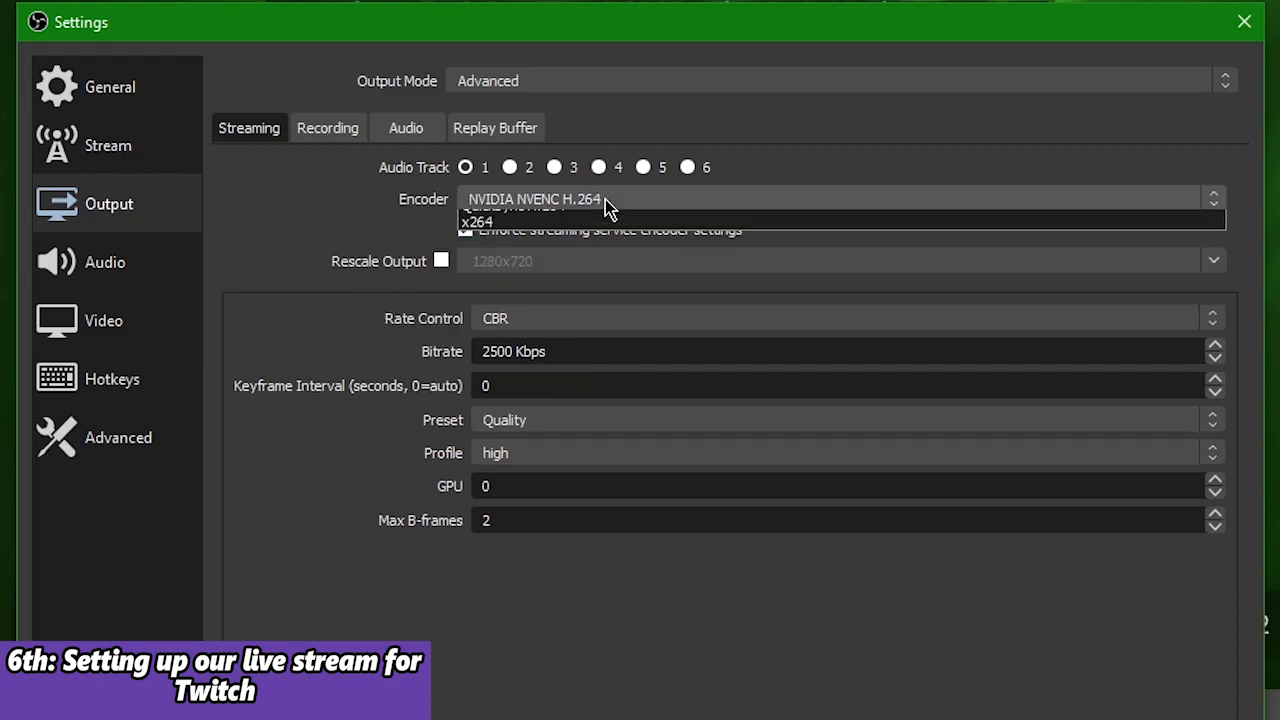
left_click(619, 222)
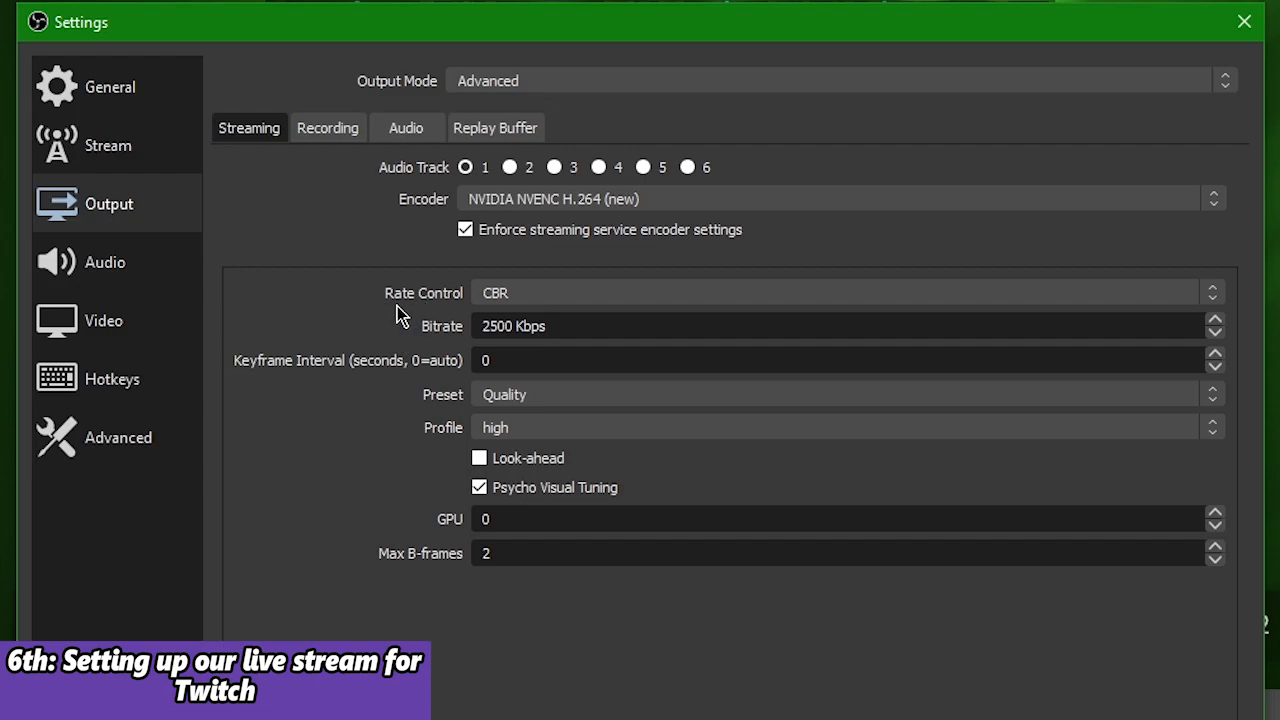
With CBR rate control, set the NVENC bitrate to 4000 Kbps and the keyframe interval to 2 seconds
left_click(568, 293)
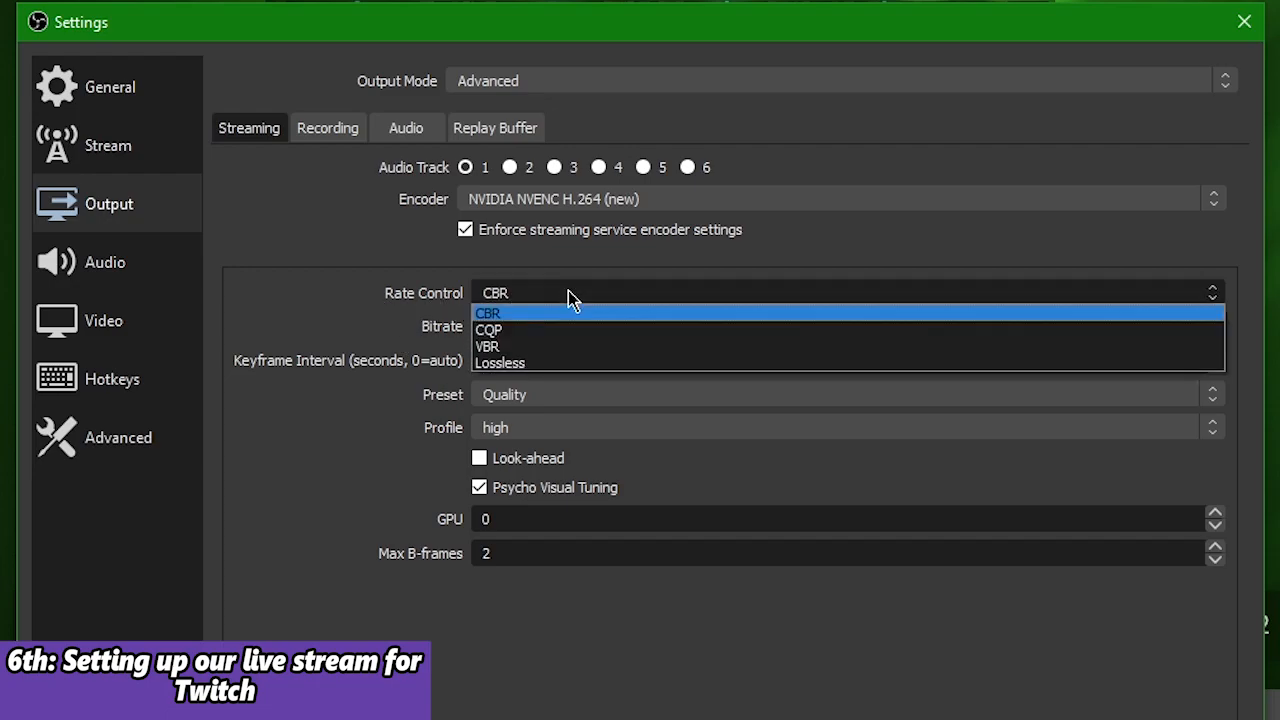
left_click(567, 297)
left_click_drag(563, 325, 256, 310)
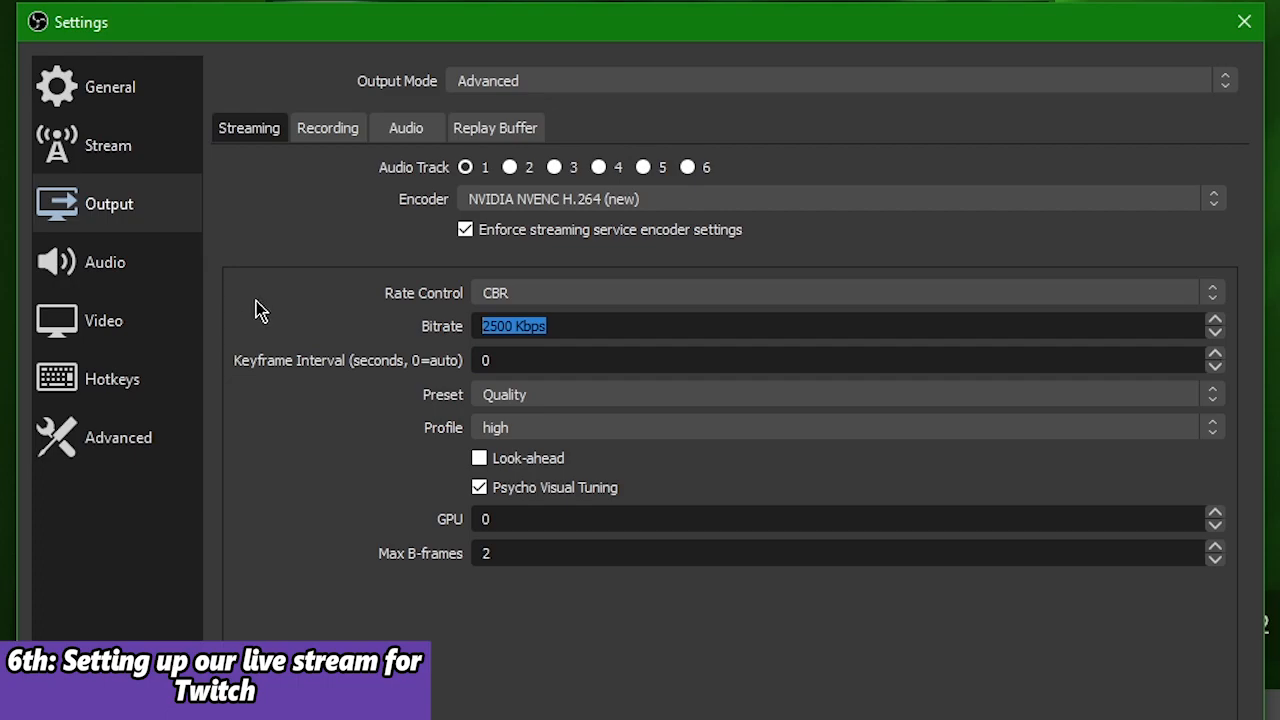
type("4000")
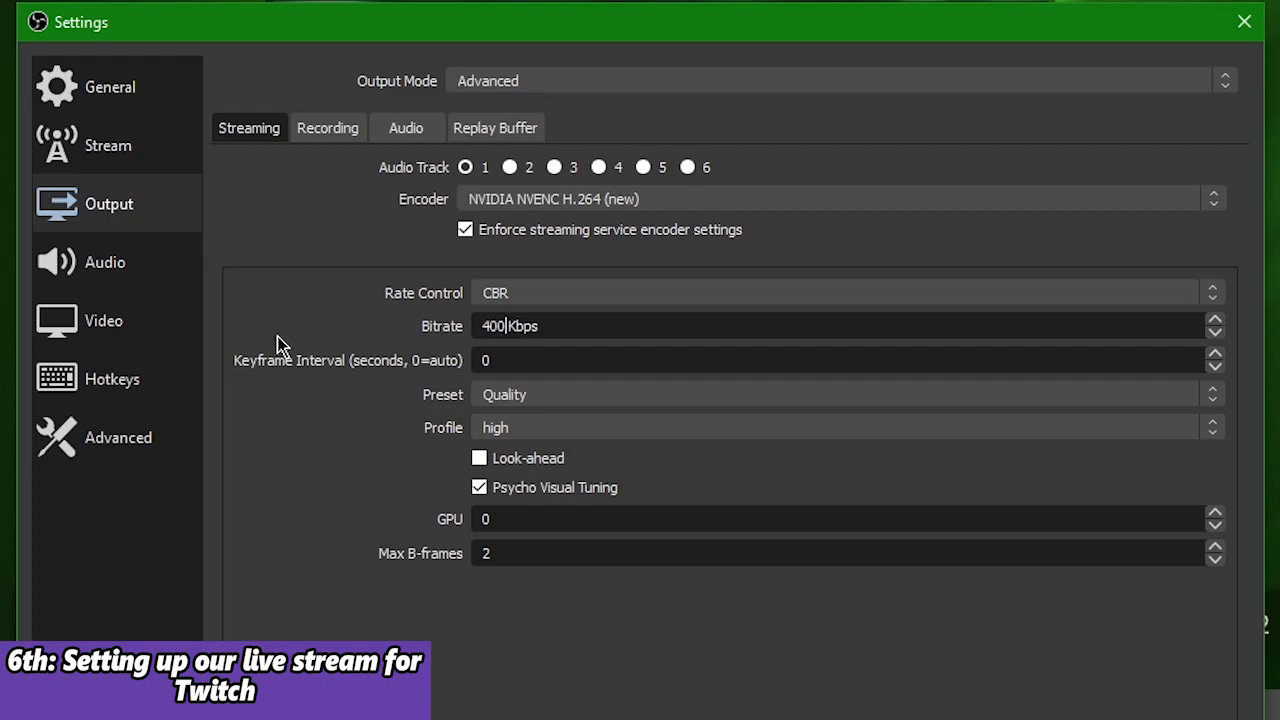
left_click_drag(508, 360, 328, 363)
type("2")
Choose the Quality preset and the high profile for NVENC, and review the list of available encoders
left_click(572, 396)
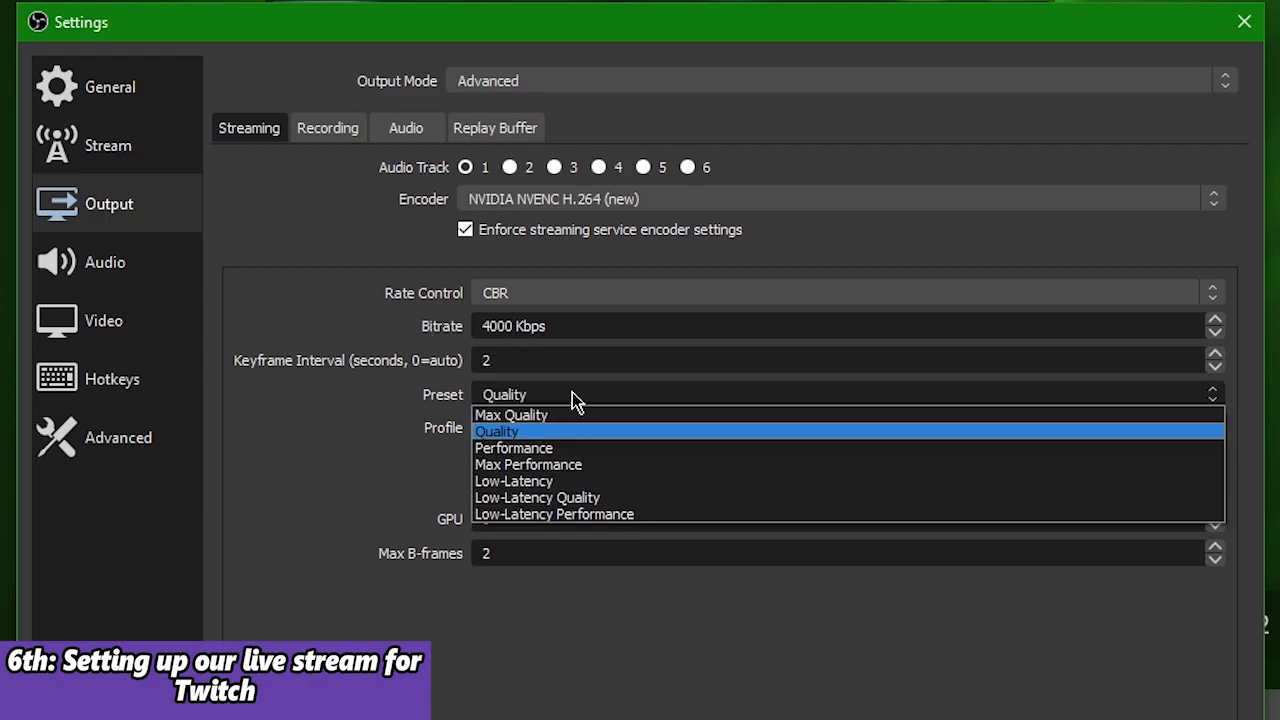
left_click(526, 433)
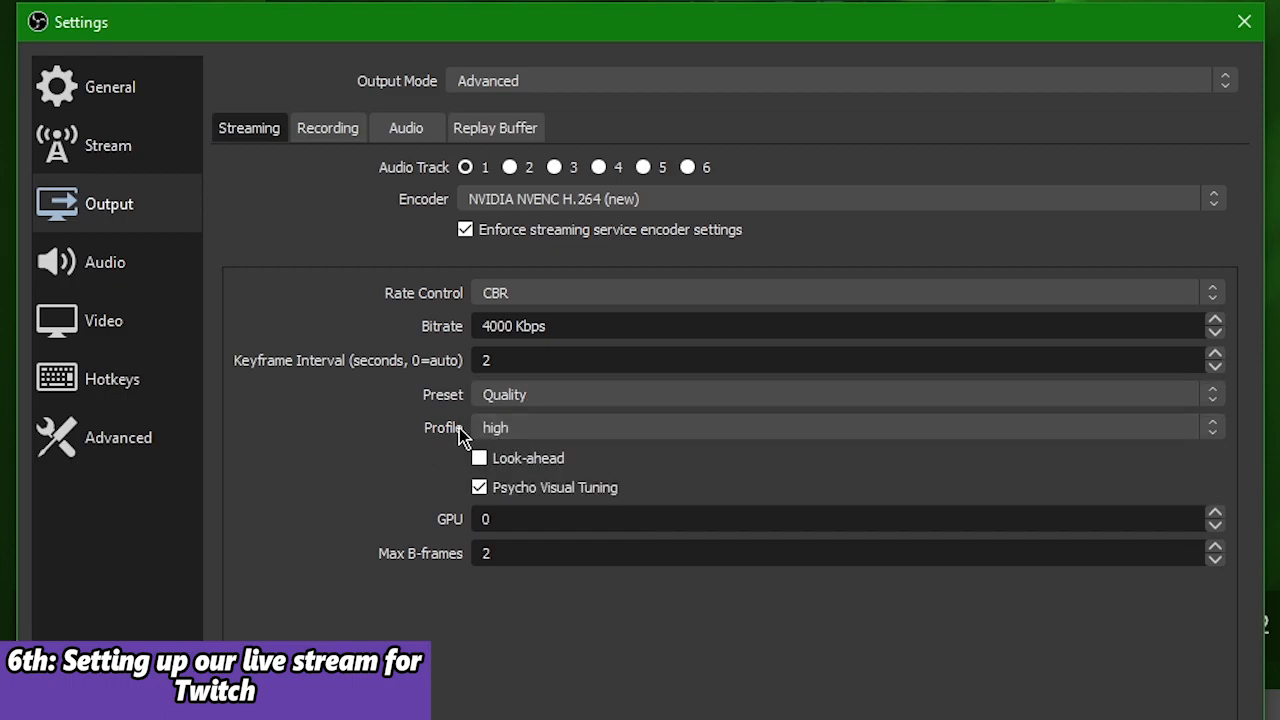
left_click(568, 429)
left_click(558, 435)
left_click(609, 198)
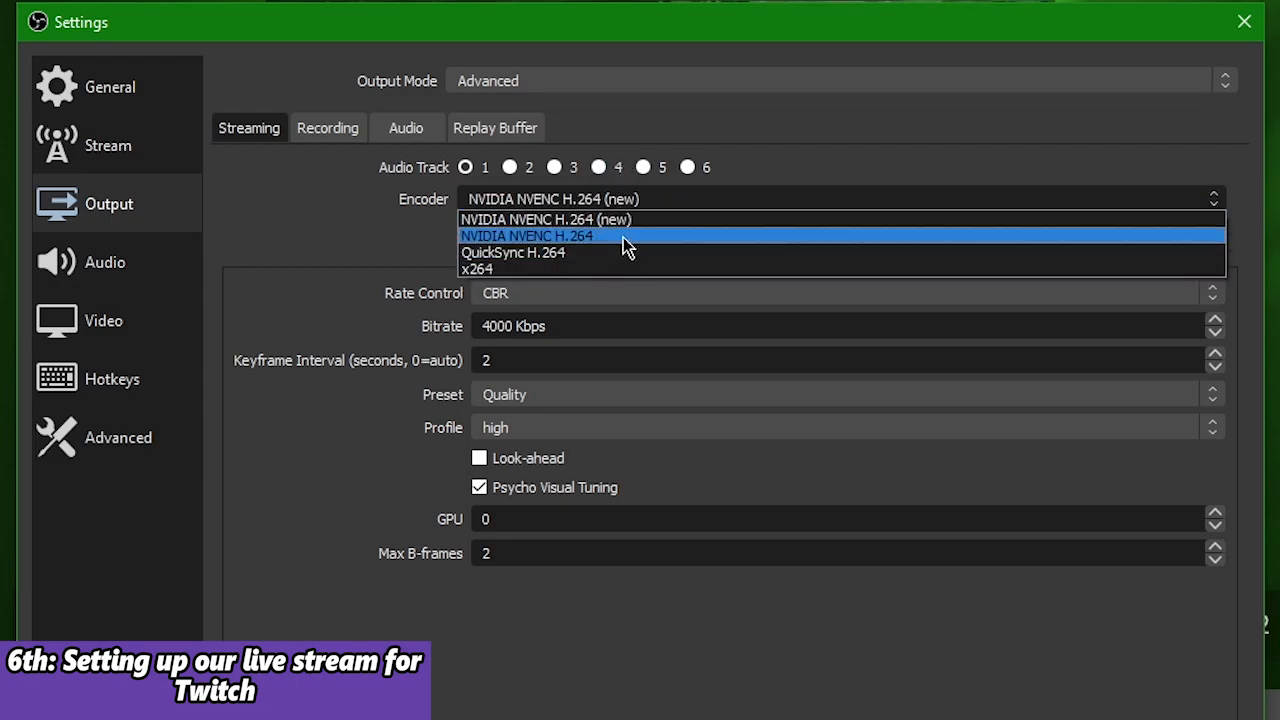
left_click(333, 256)
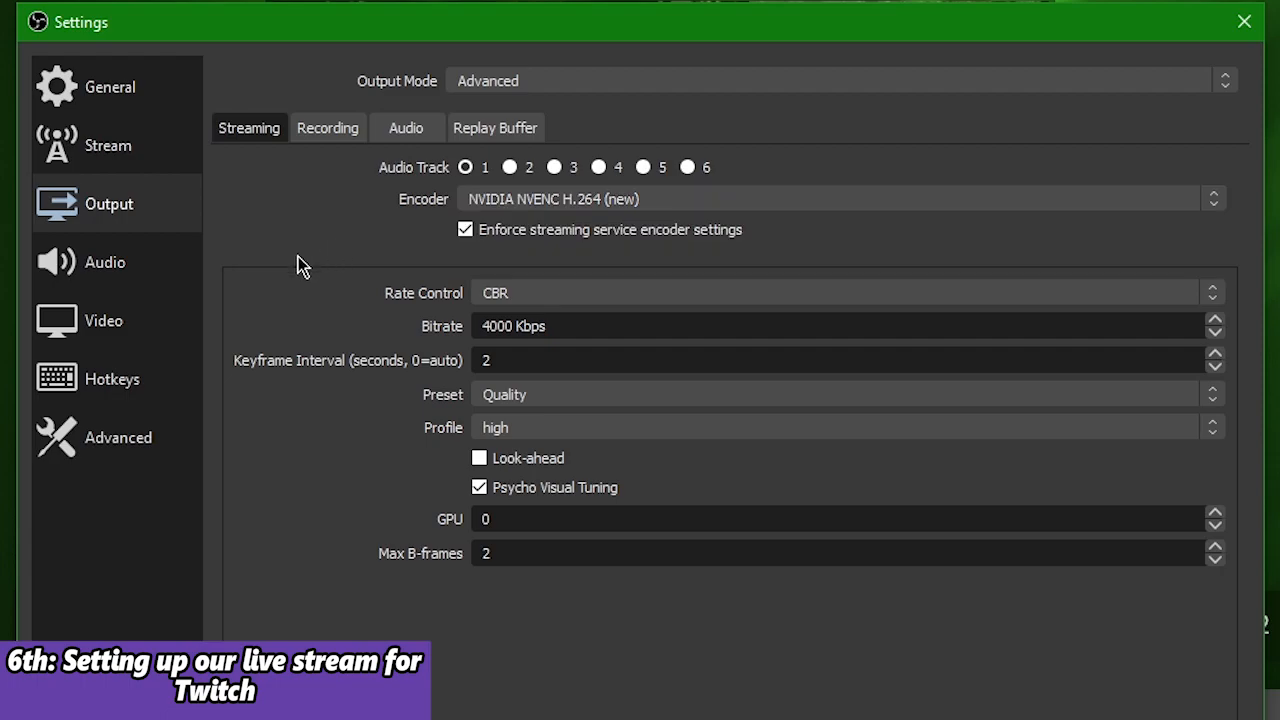
Examine the sample rate choices and the available desktop audio devices in the audio settings
left_click(140, 275)
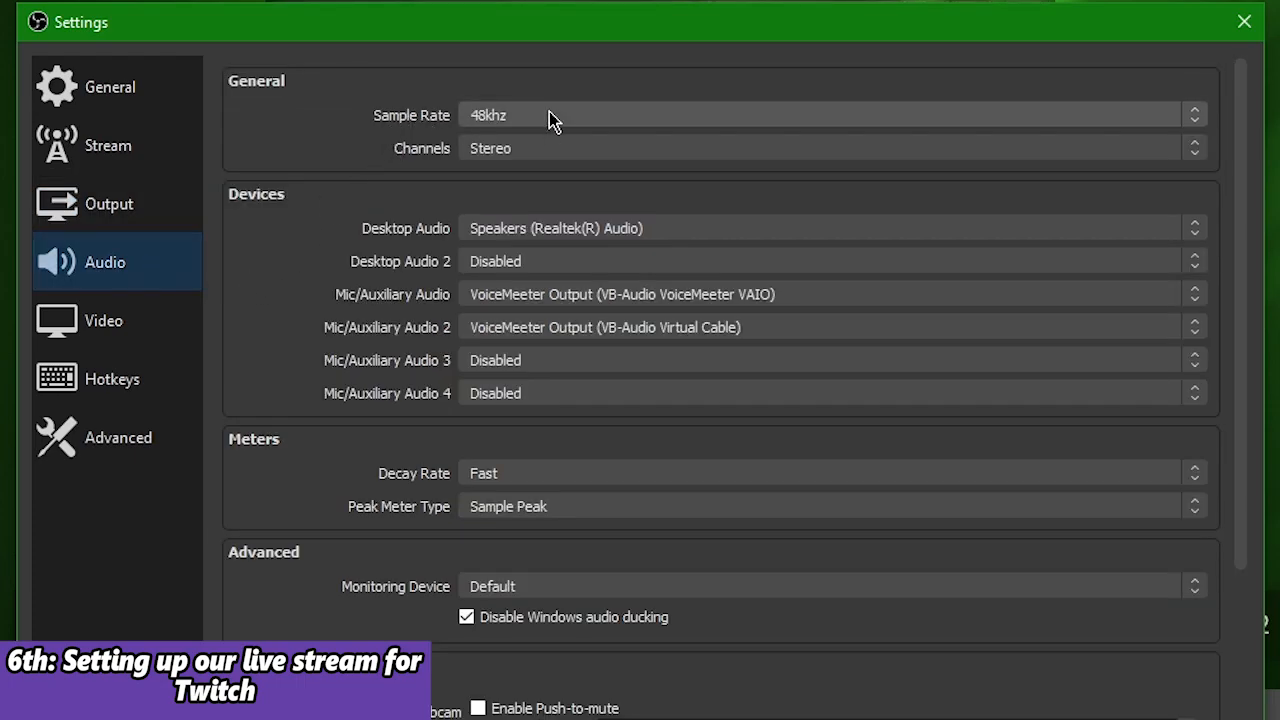
left_click(597, 114)
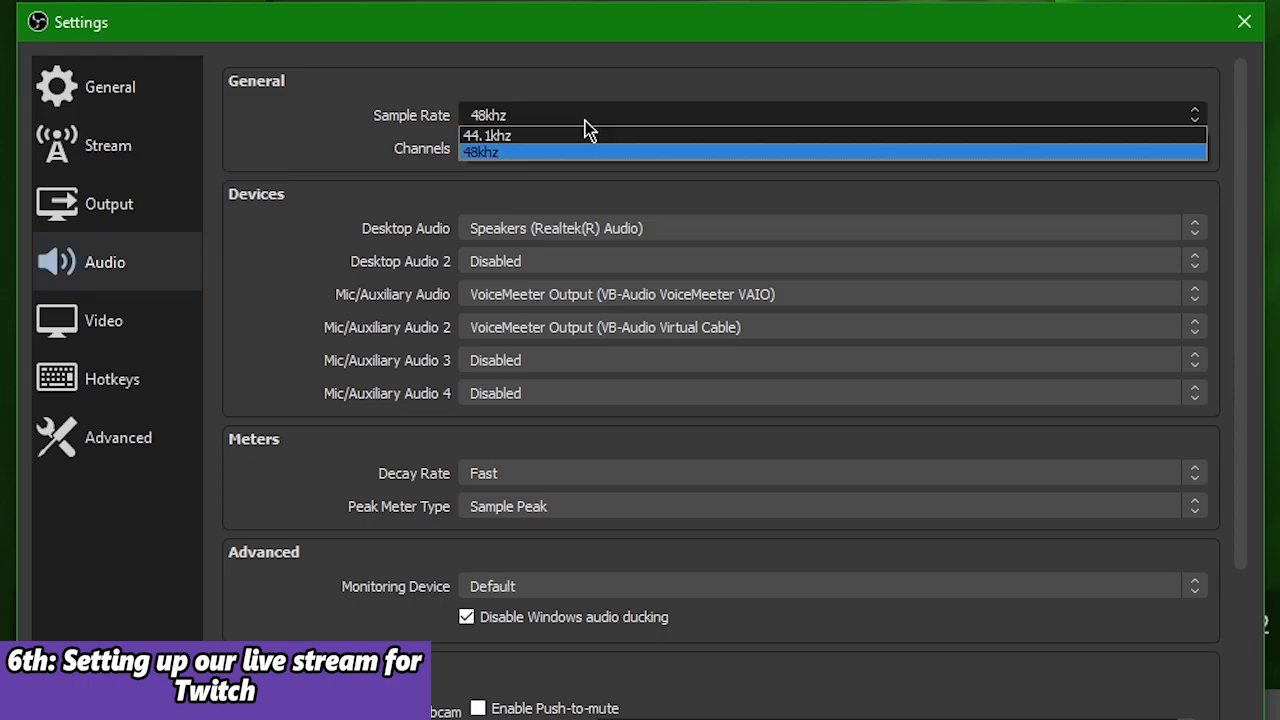
left_click(586, 114)
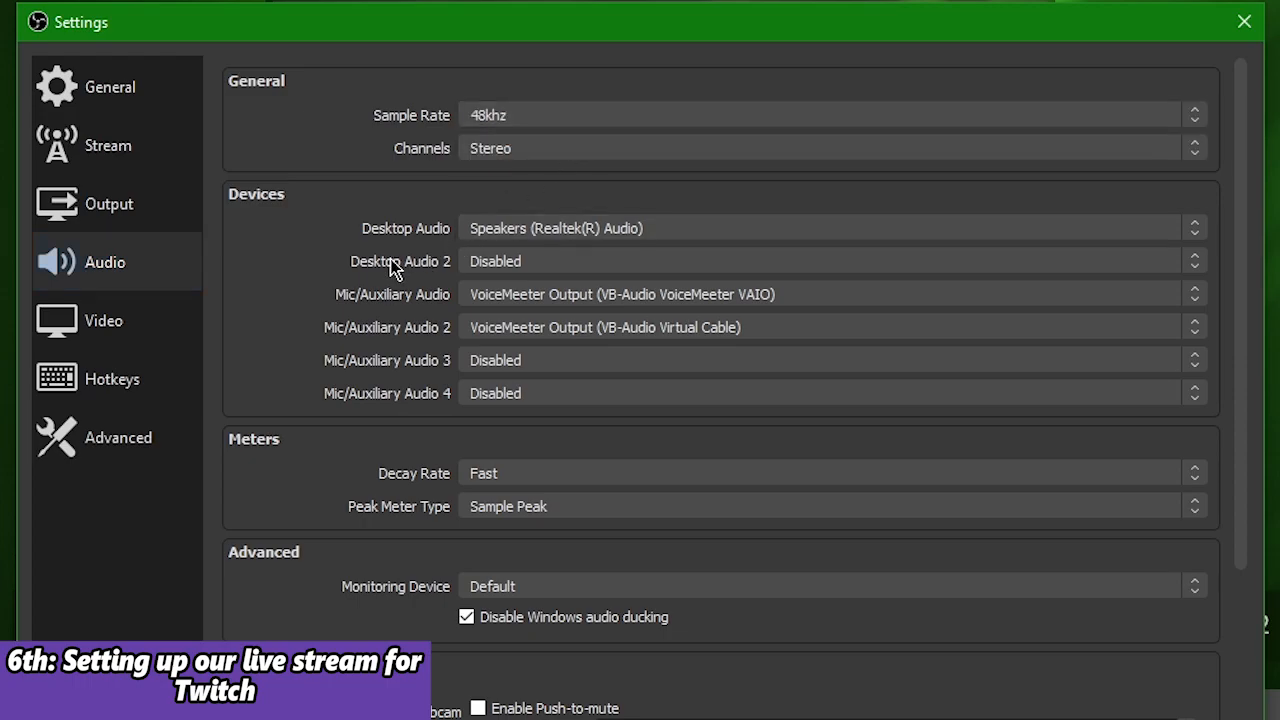
left_click(751, 229)
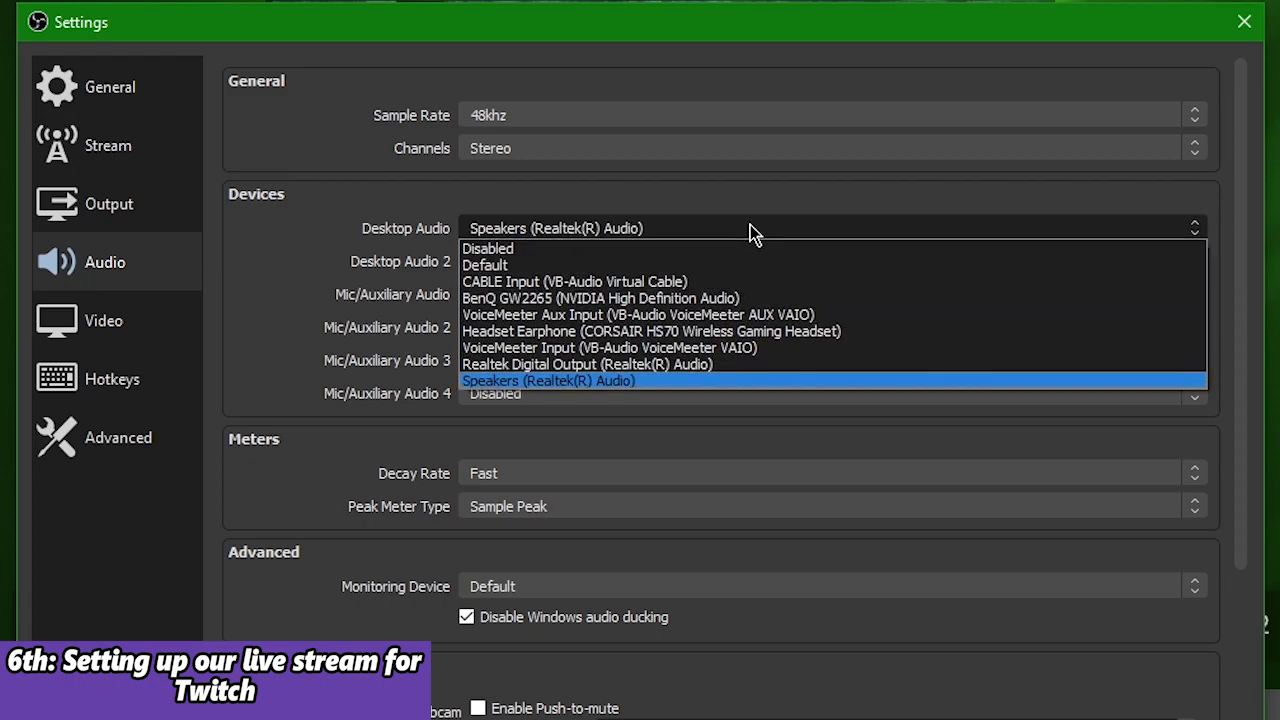
left_click(750, 227)
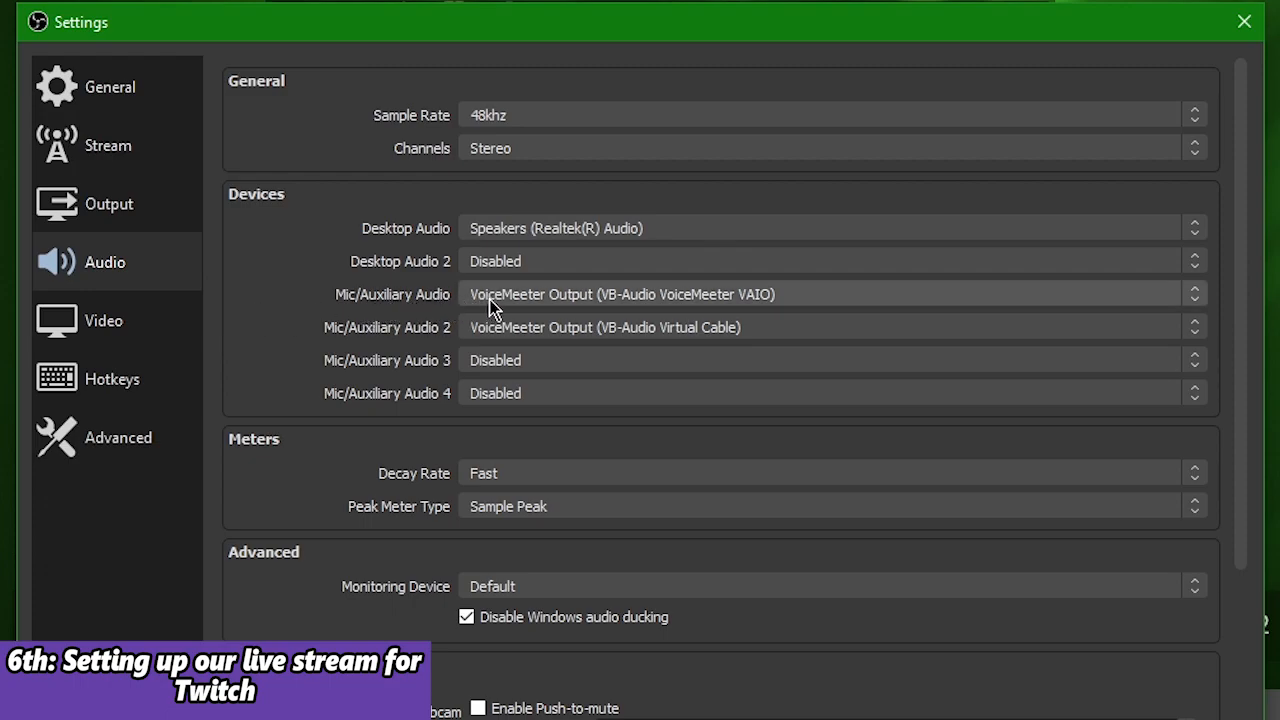
Examine the devices offered for Mic/Auxiliary Audio and Mic/Auxiliary Audio 2, and the push-to-mute and push-to-talk options
left_click(797, 299)
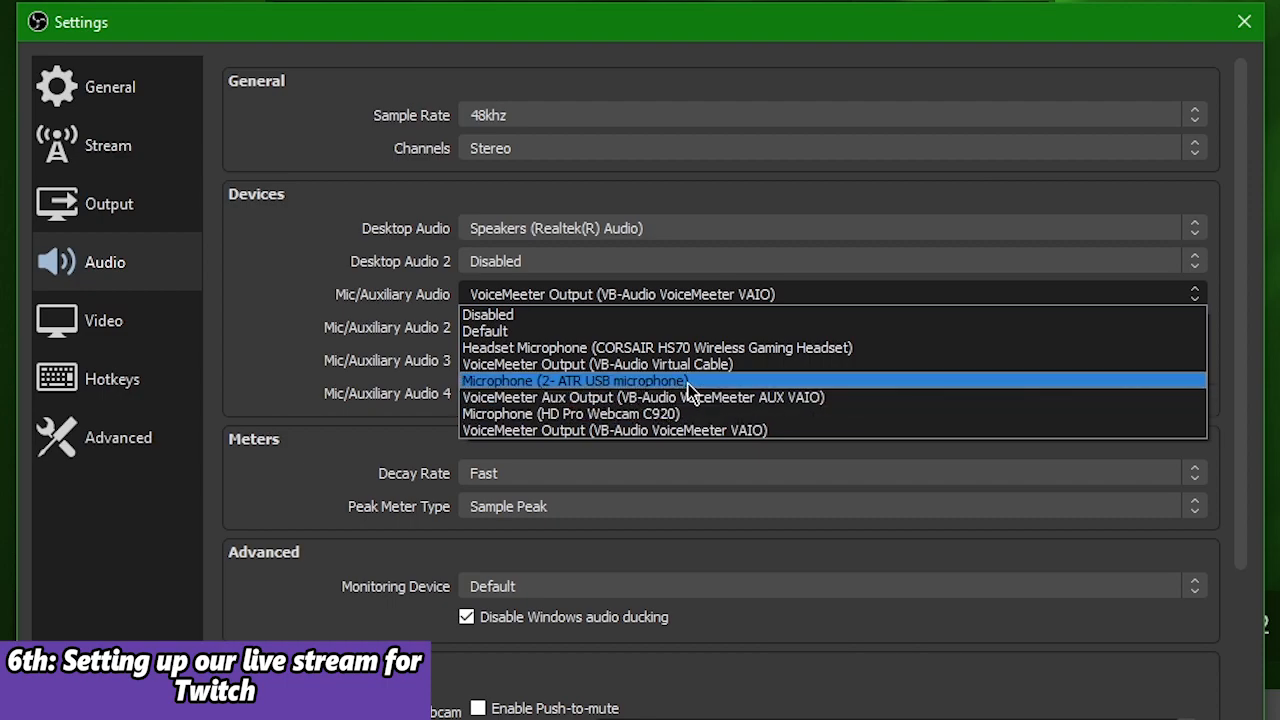
left_click(229, 297)
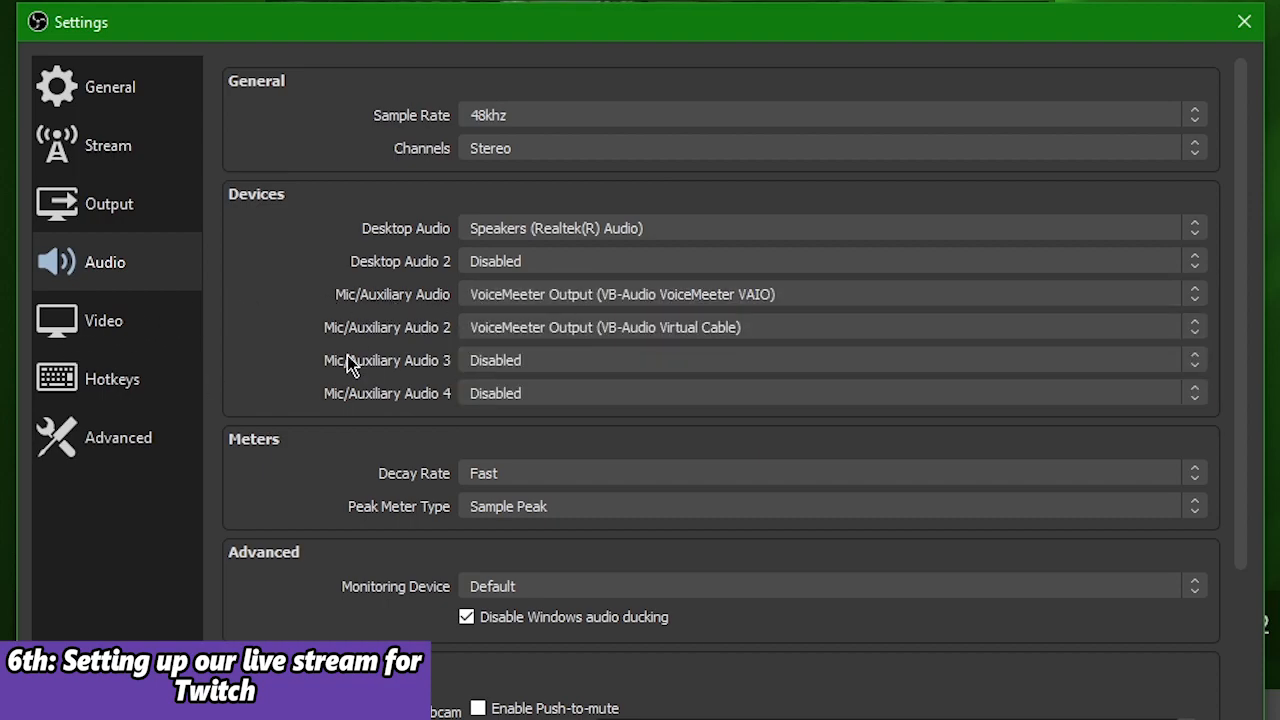
left_click(601, 330)
left_click(592, 333)
scroll(420, 450, "down", 5)
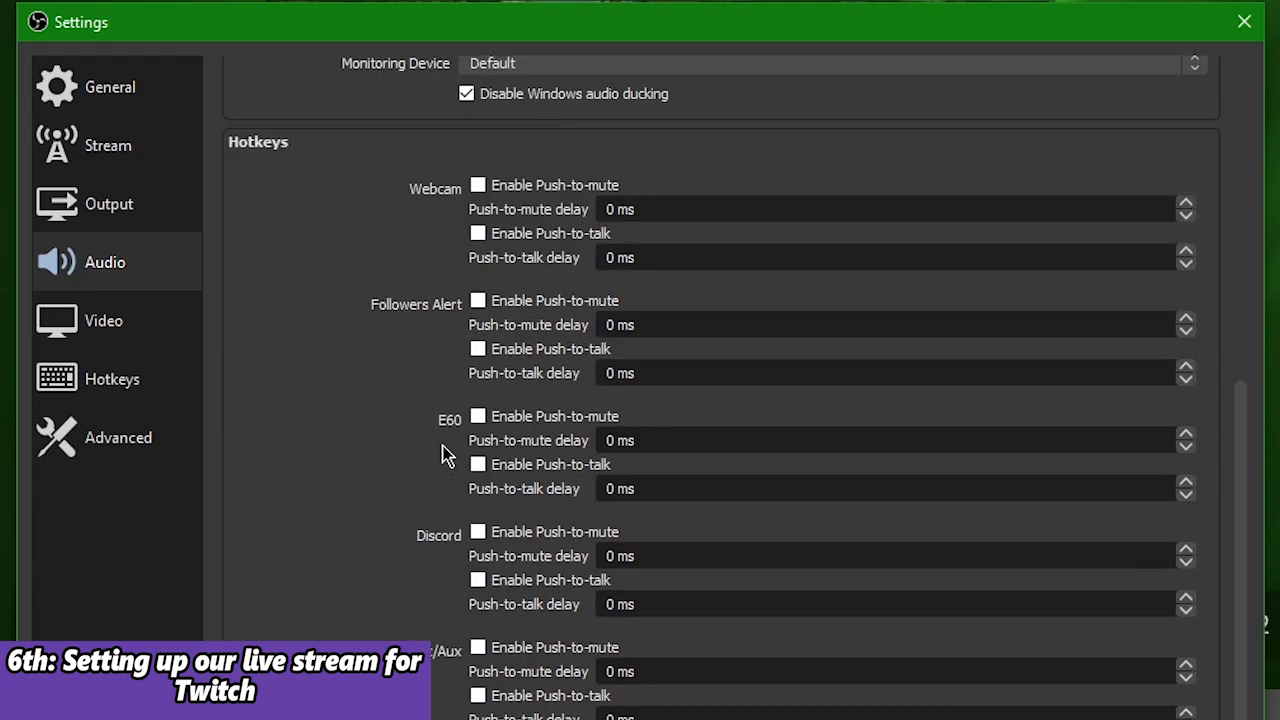
scroll(440, 452, "up", 5)
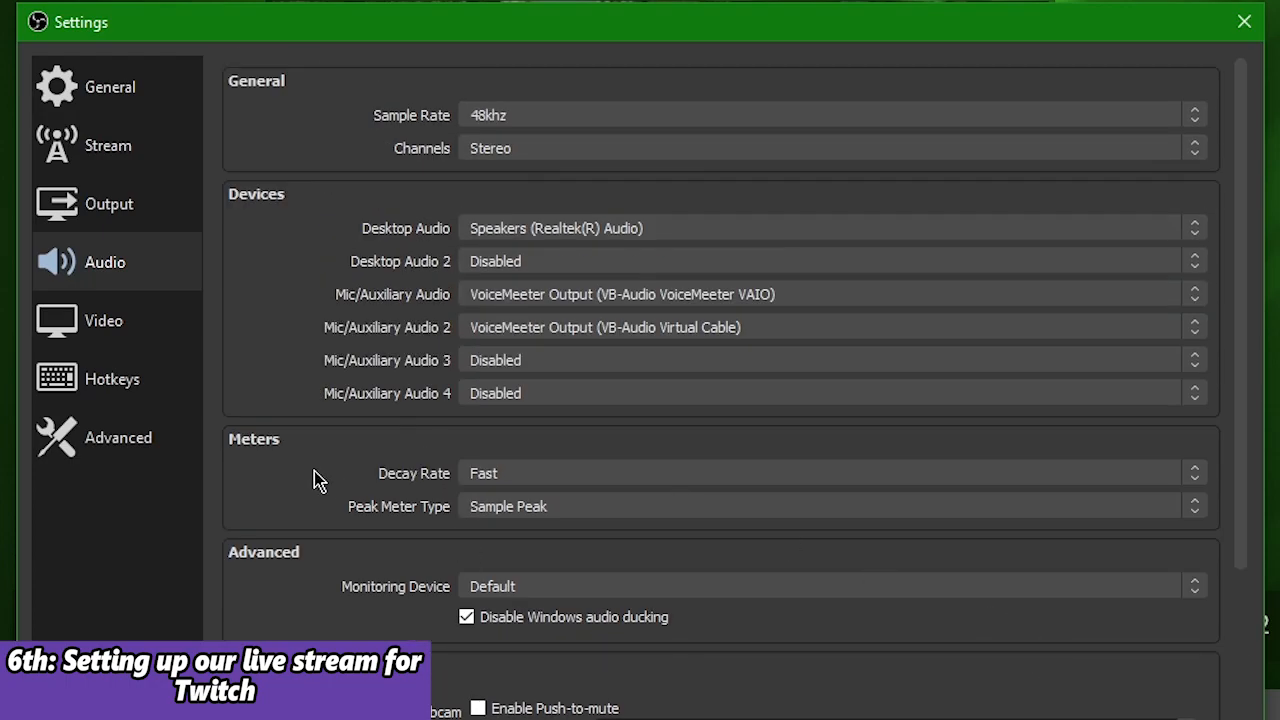
Examine the process priority levels in the advanced settings
left_click(115, 446)
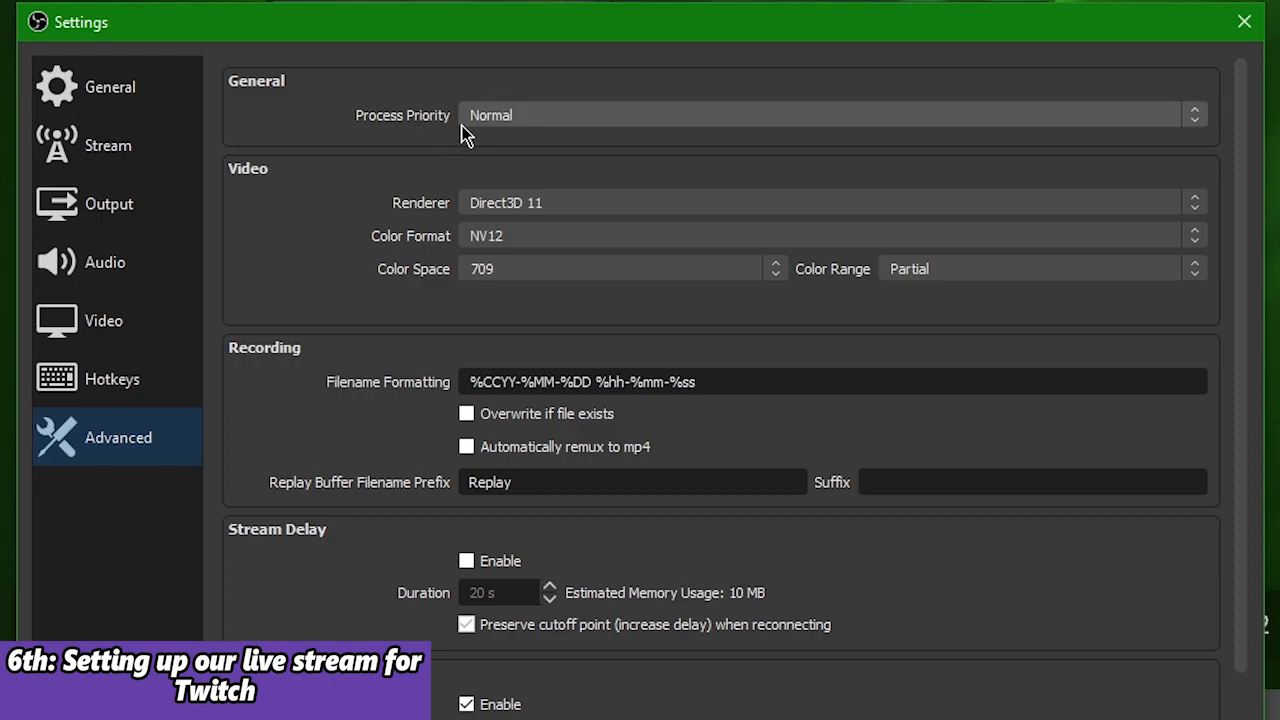
left_click(558, 118)
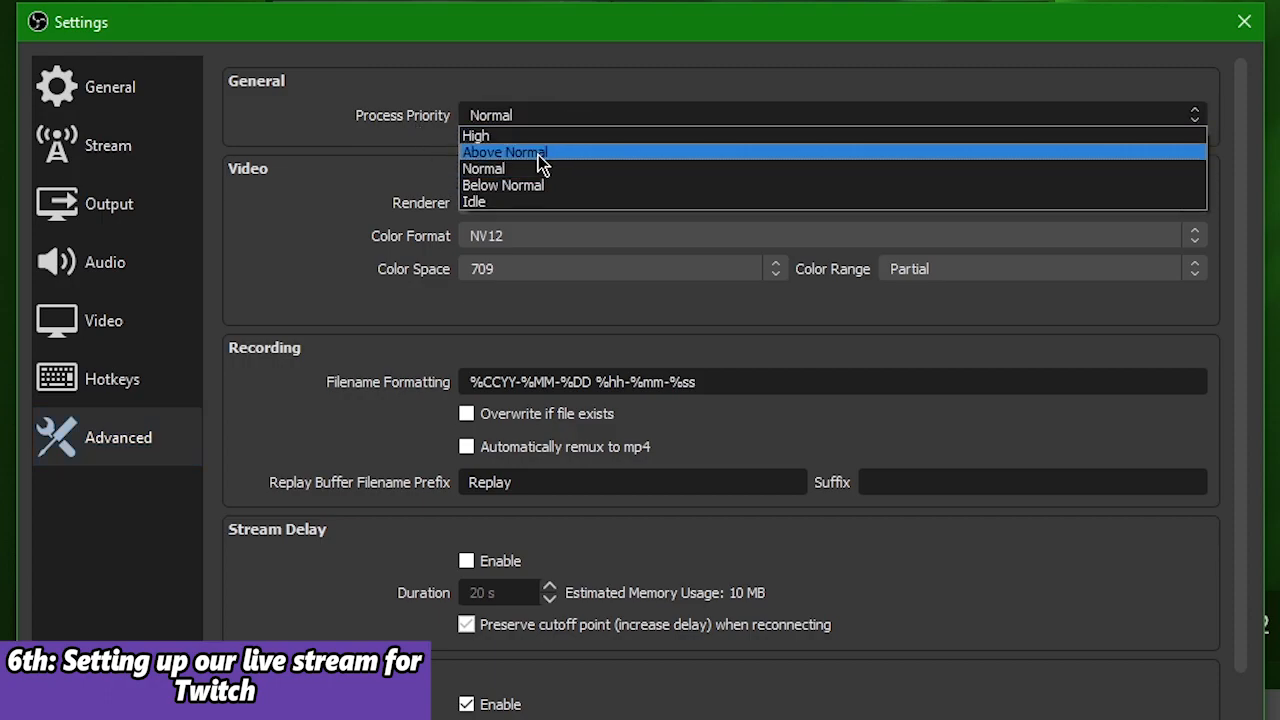
left_click(333, 140)
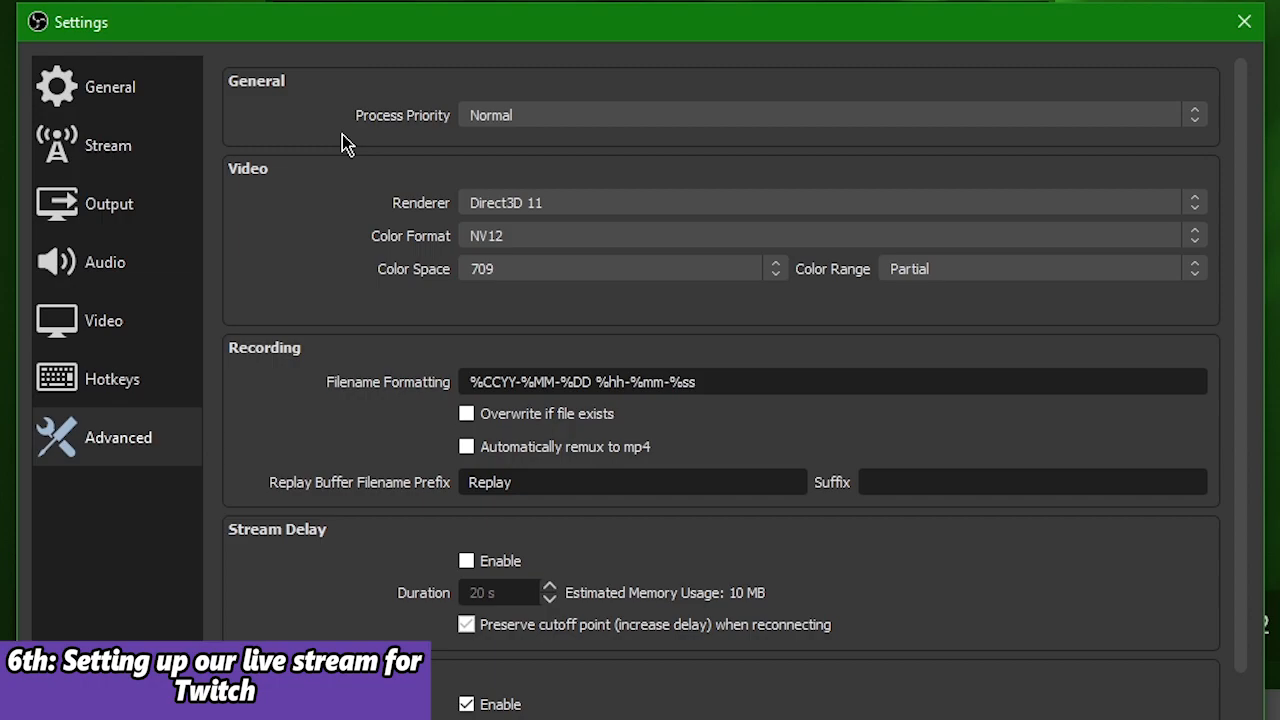
left_click(530, 115)
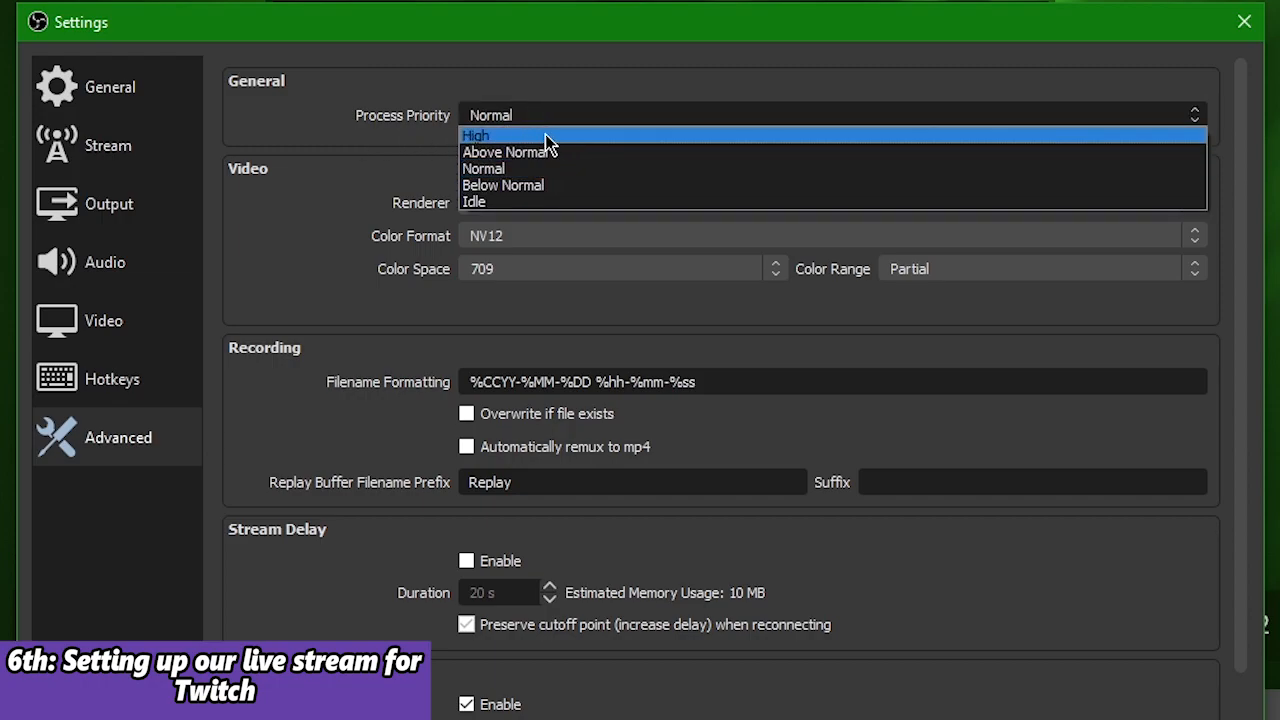
left_click(425, 140)
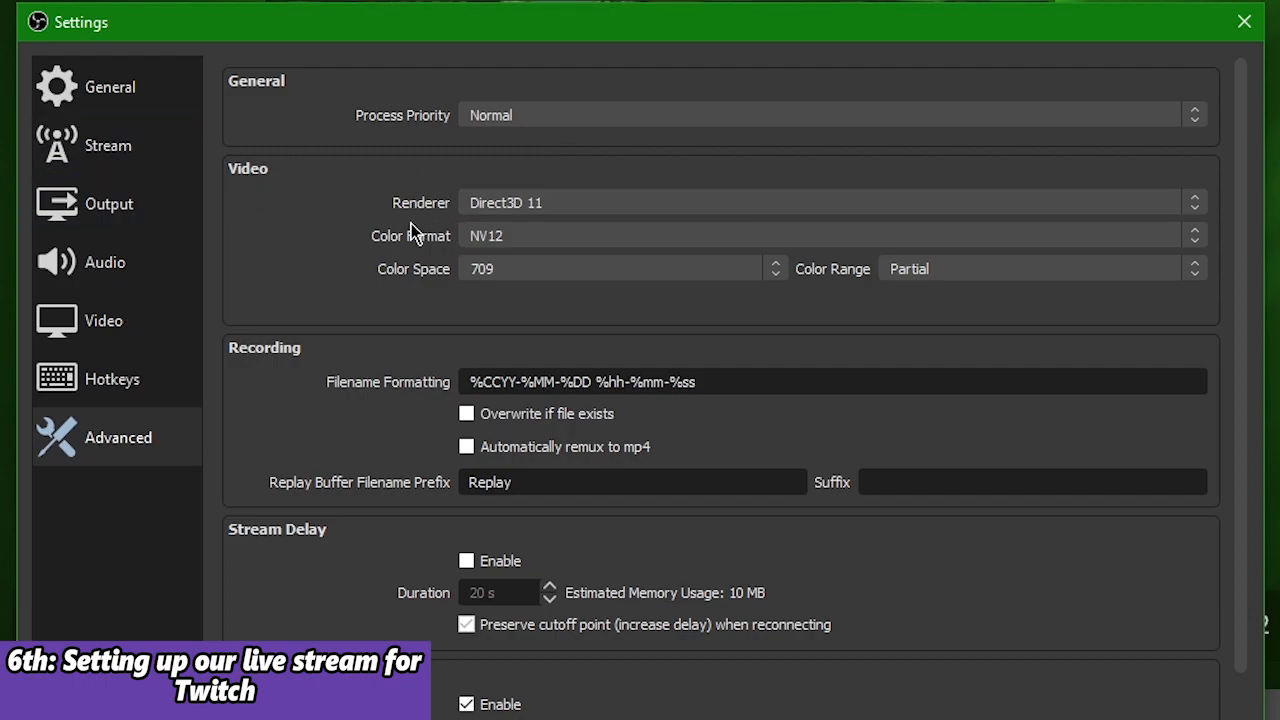
Examine the renderer and color format options of the advanced video settings
left_click(588, 210)
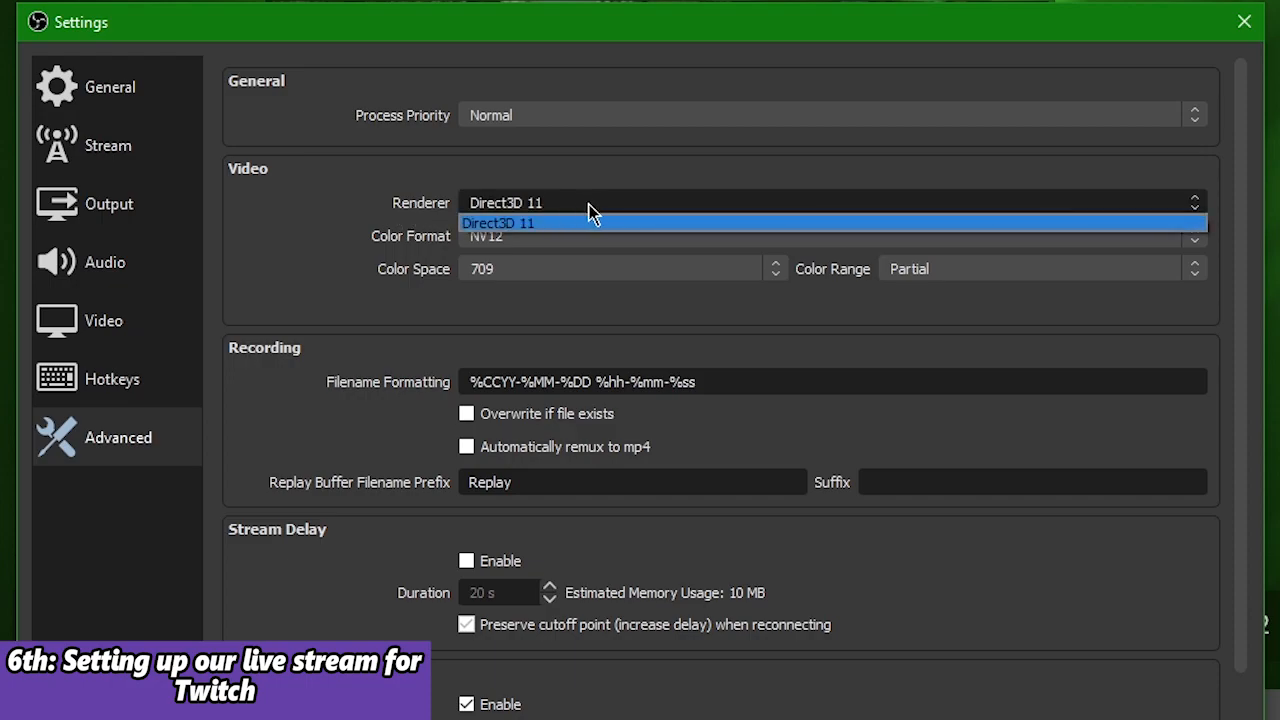
left_click(255, 212)
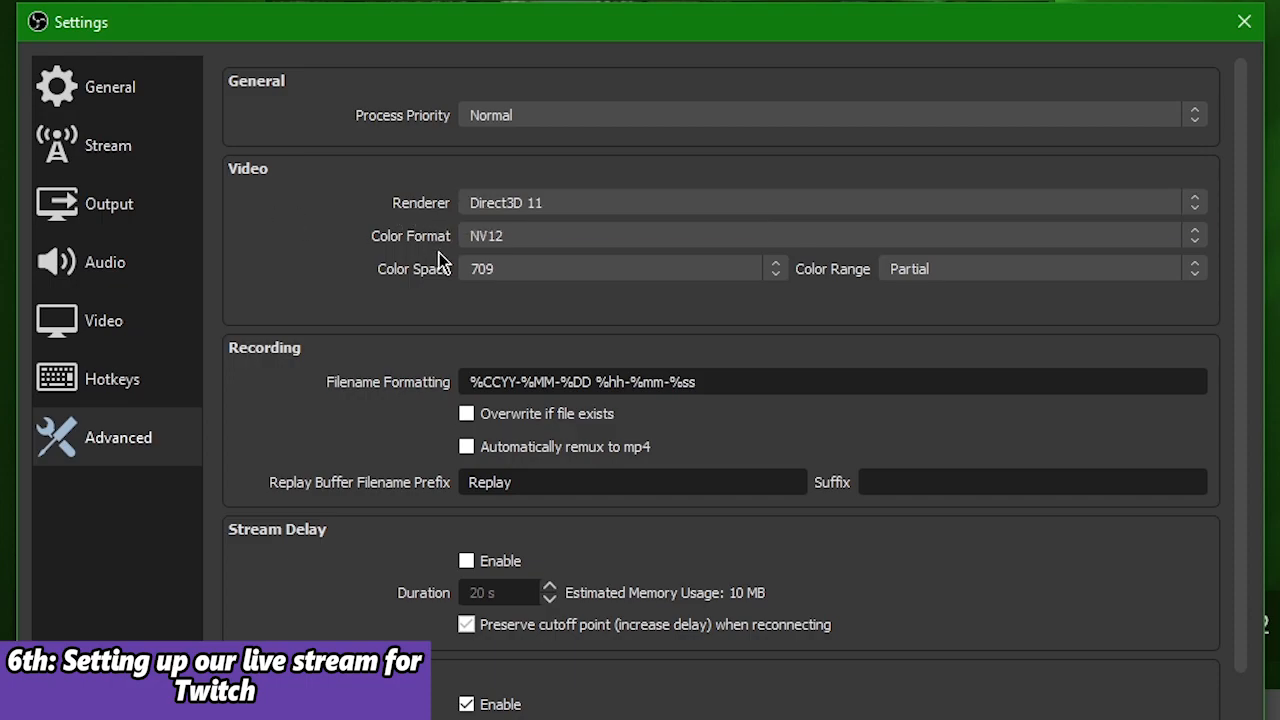
left_click(534, 234)
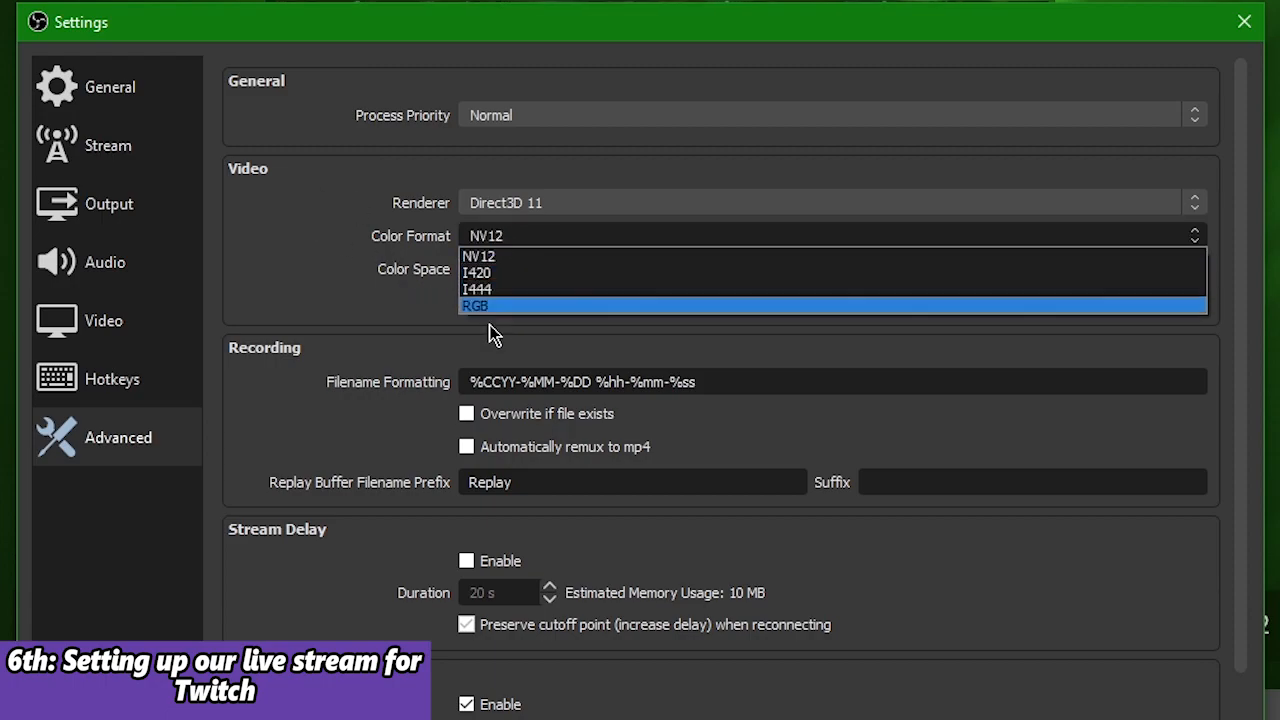
left_click(398, 245)
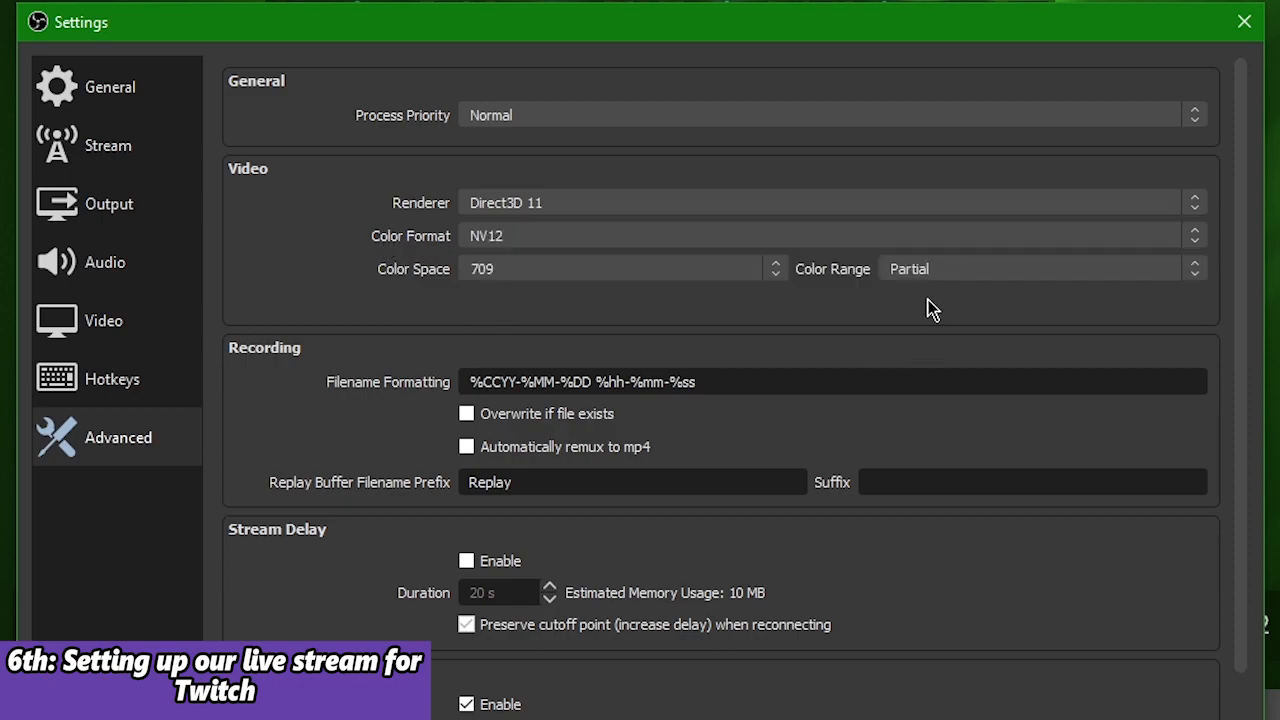
Examine the color space and color range options of the advanced video settings
left_click(624, 276)
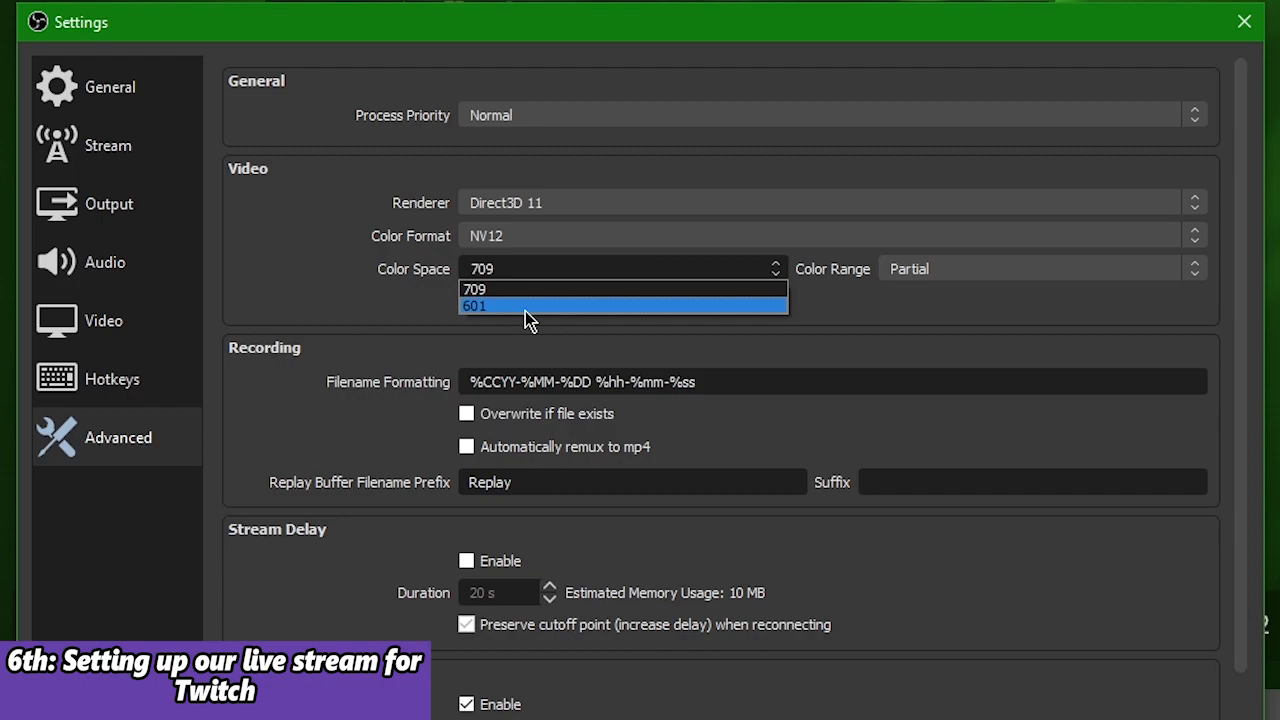
left_click(880, 314)
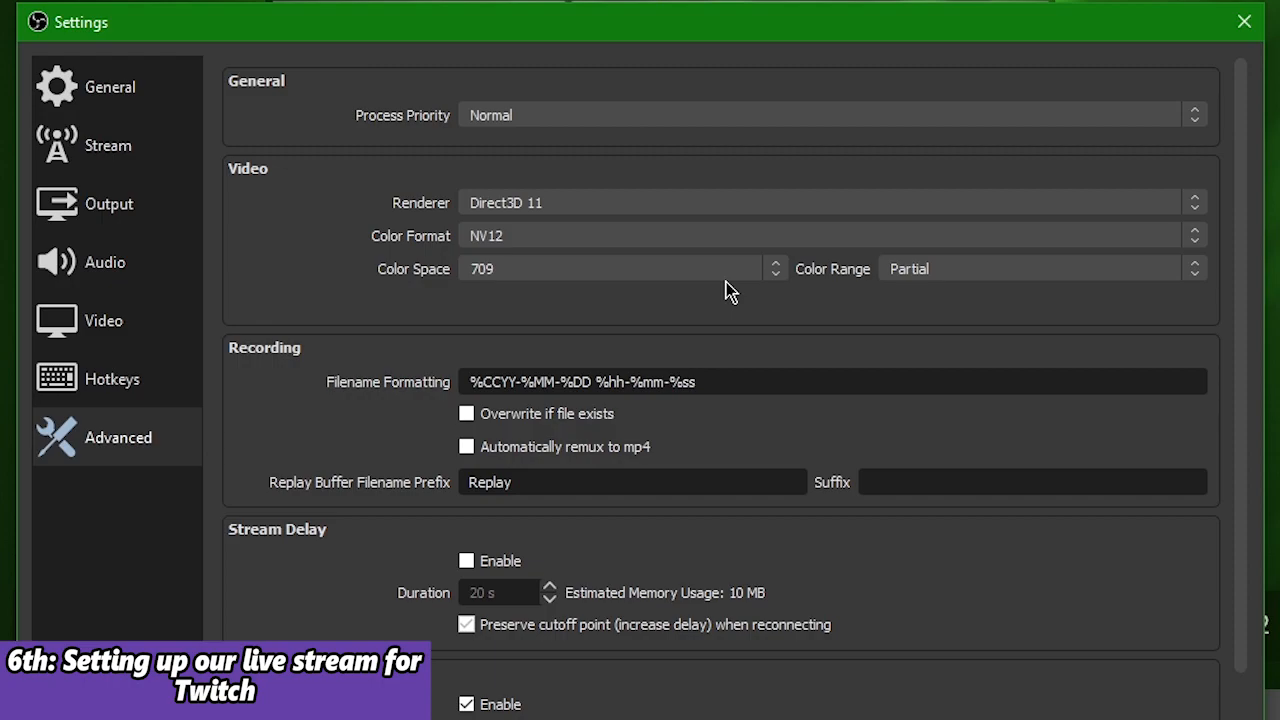
left_click(511, 270)
left_click(510, 270)
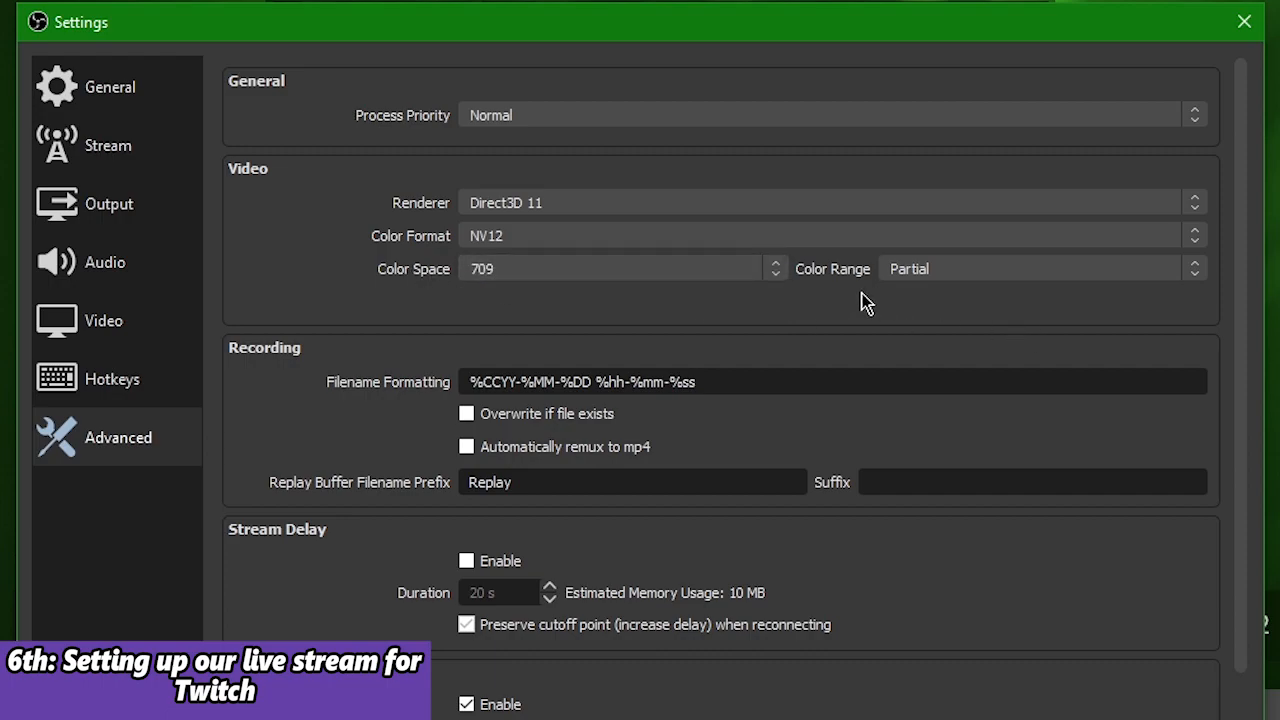
left_click(958, 272)
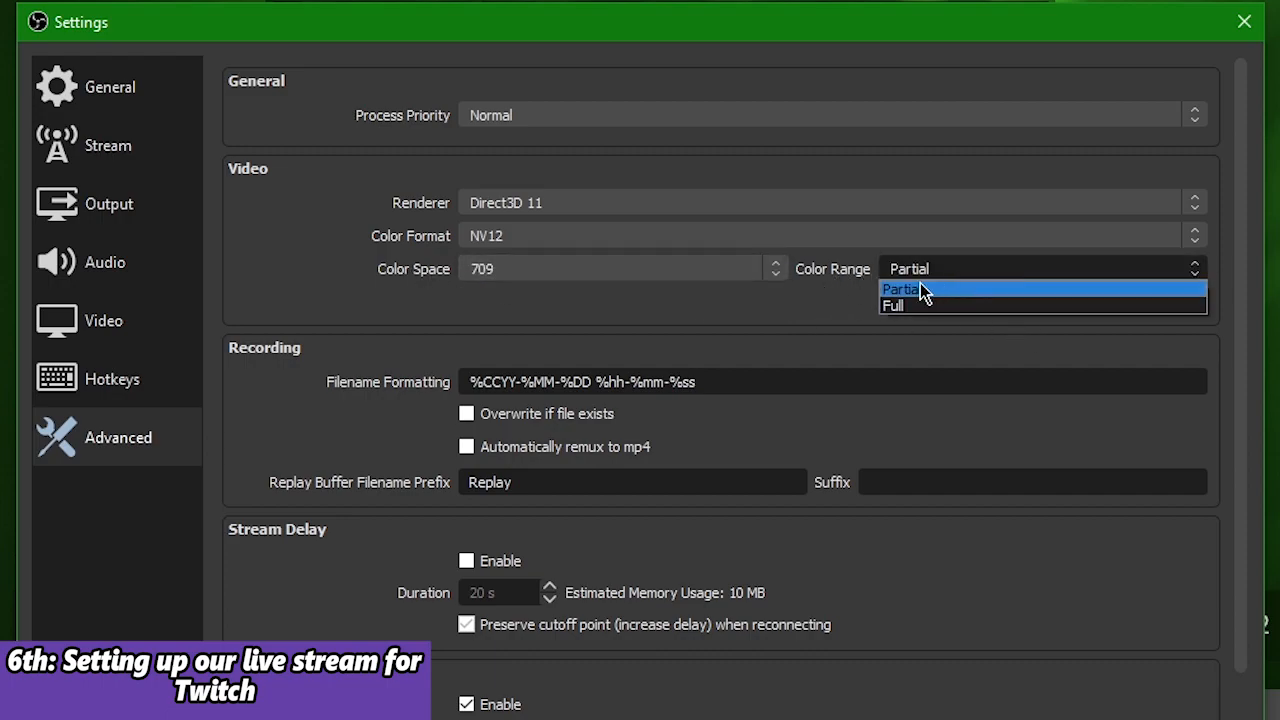
left_click(826, 320)
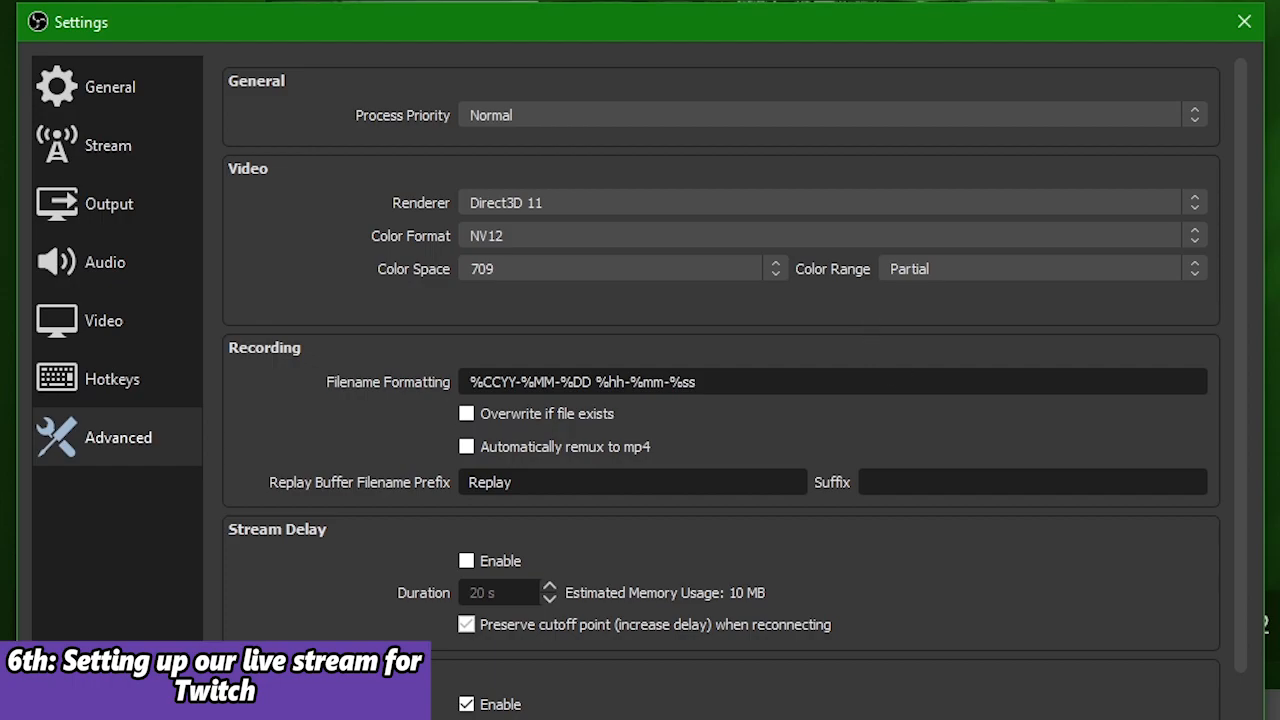
Review the recording, stream delay, automatic reconnect and network sections of the advanced settings
scroll(720, 400, "down", 1)
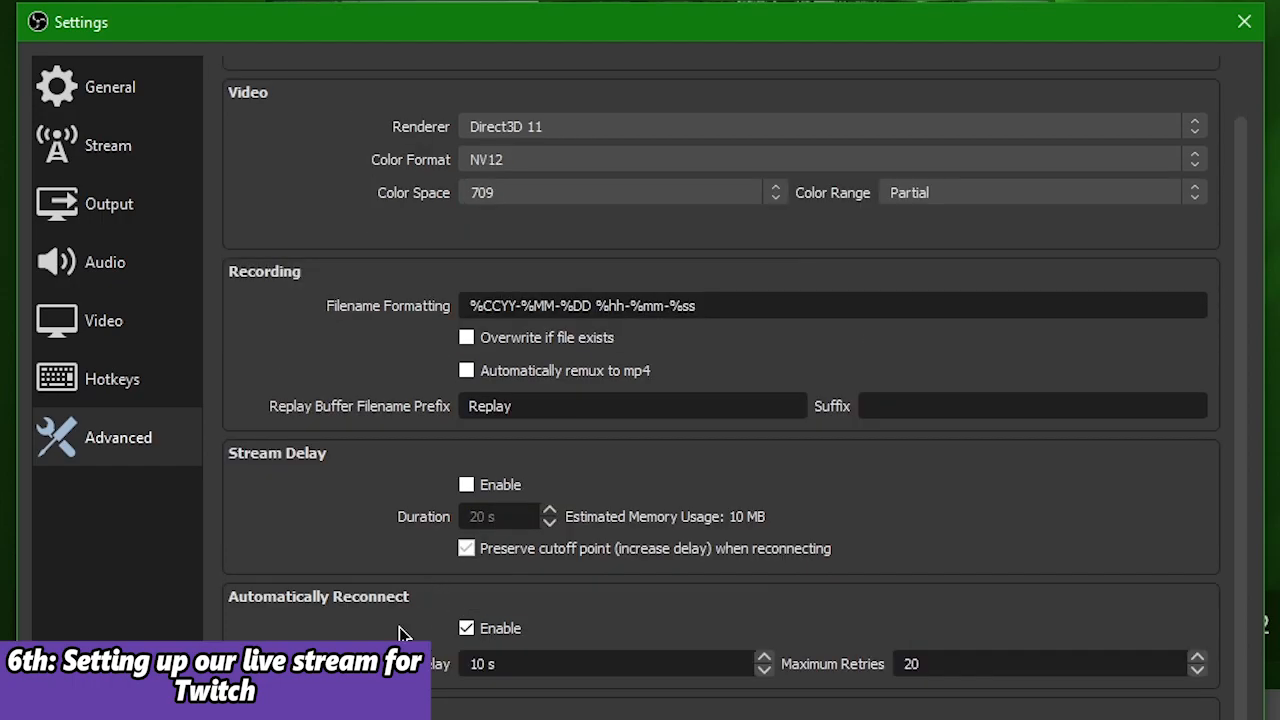
scroll(402, 456, "down", 2)
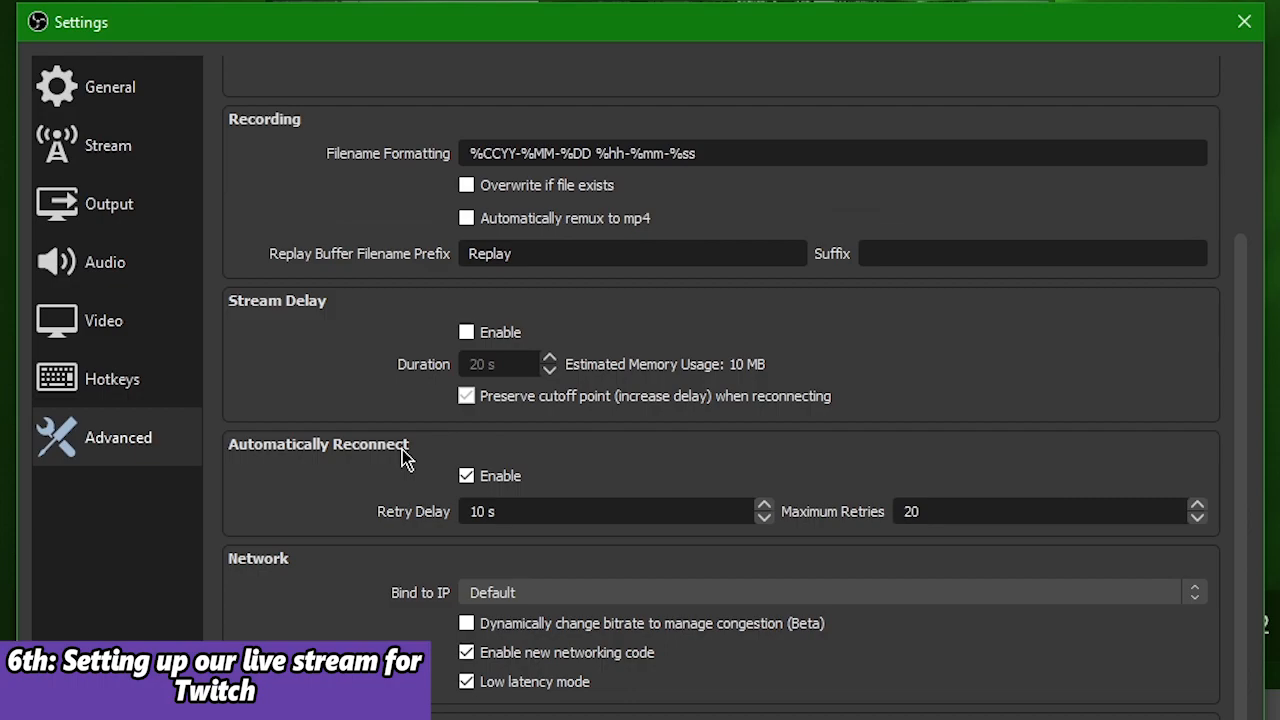
scroll(389, 520, "down", 1)
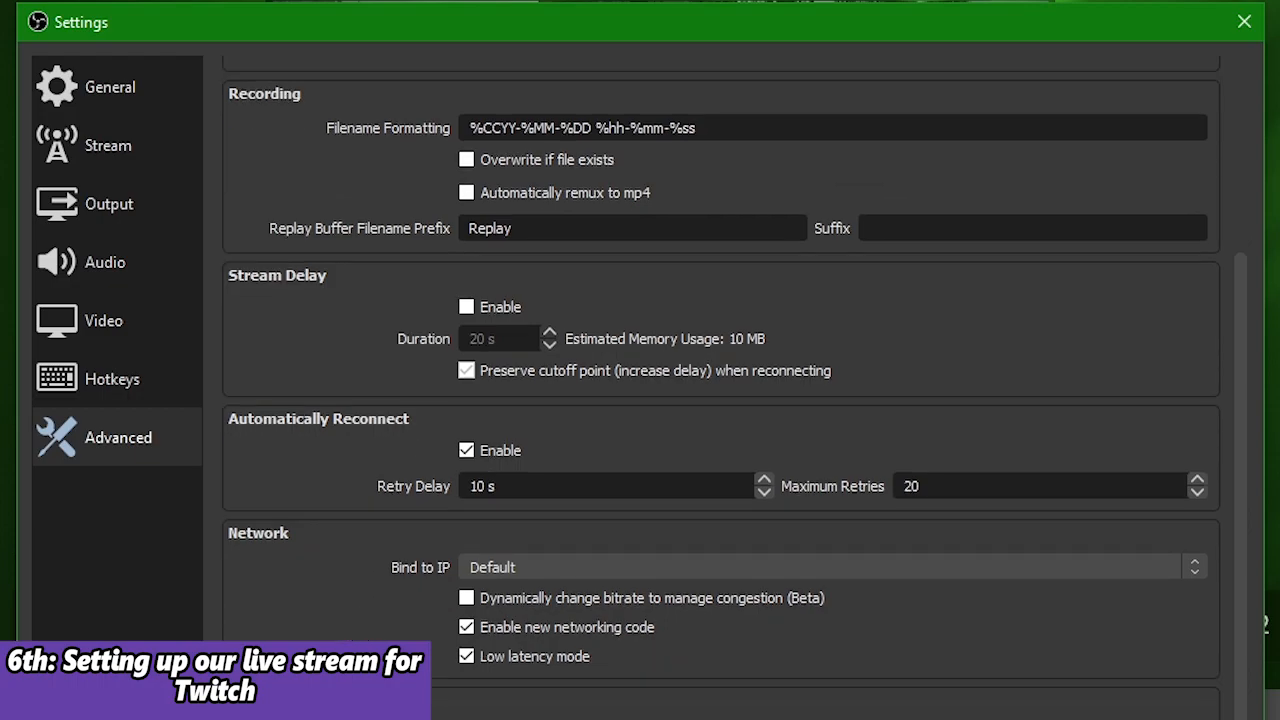
scroll(352, 600, "up", 3)
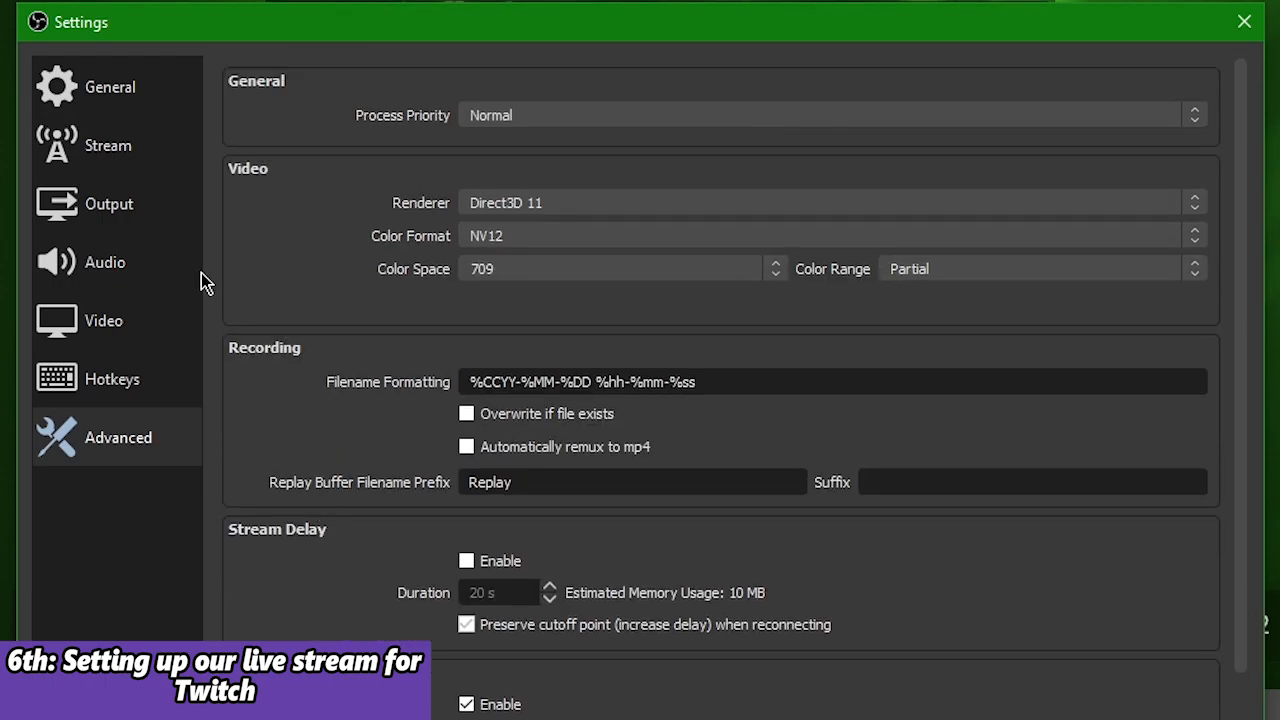
Go back over the video, audio, output and stream settings as a final check
left_click(105, 308)
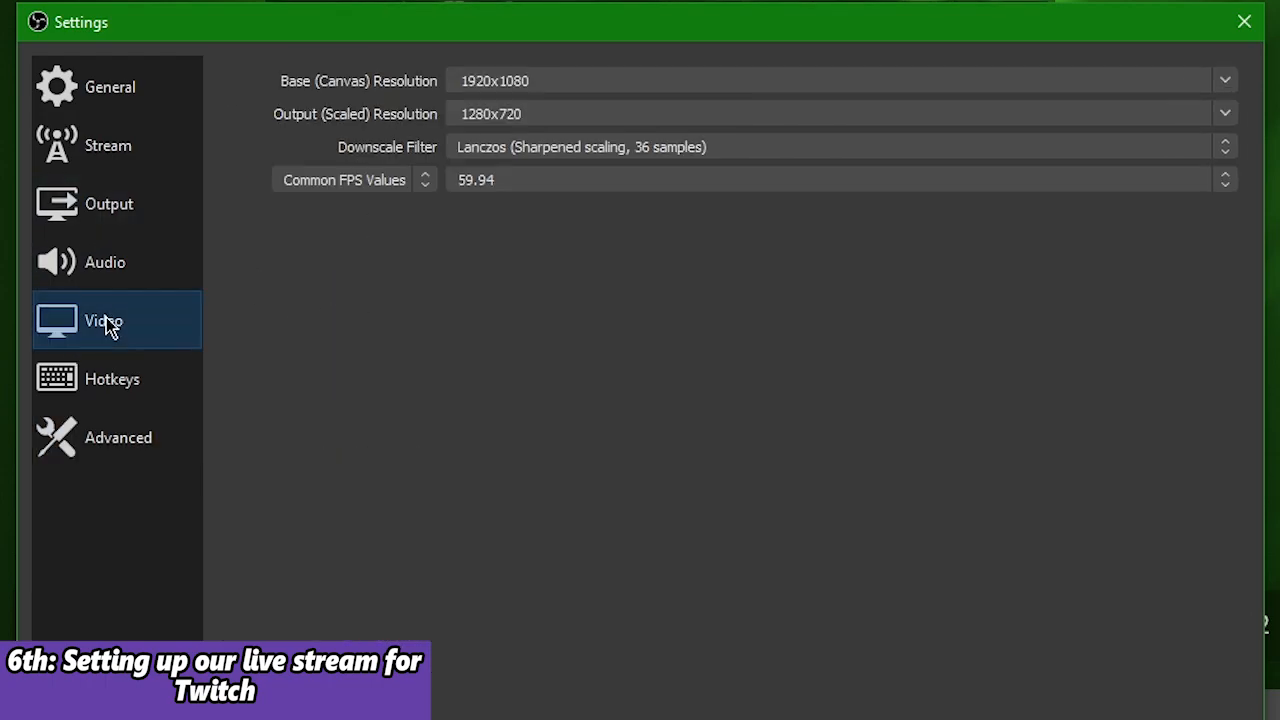
left_click(129, 266)
left_click(143, 333)
left_click(128, 275)
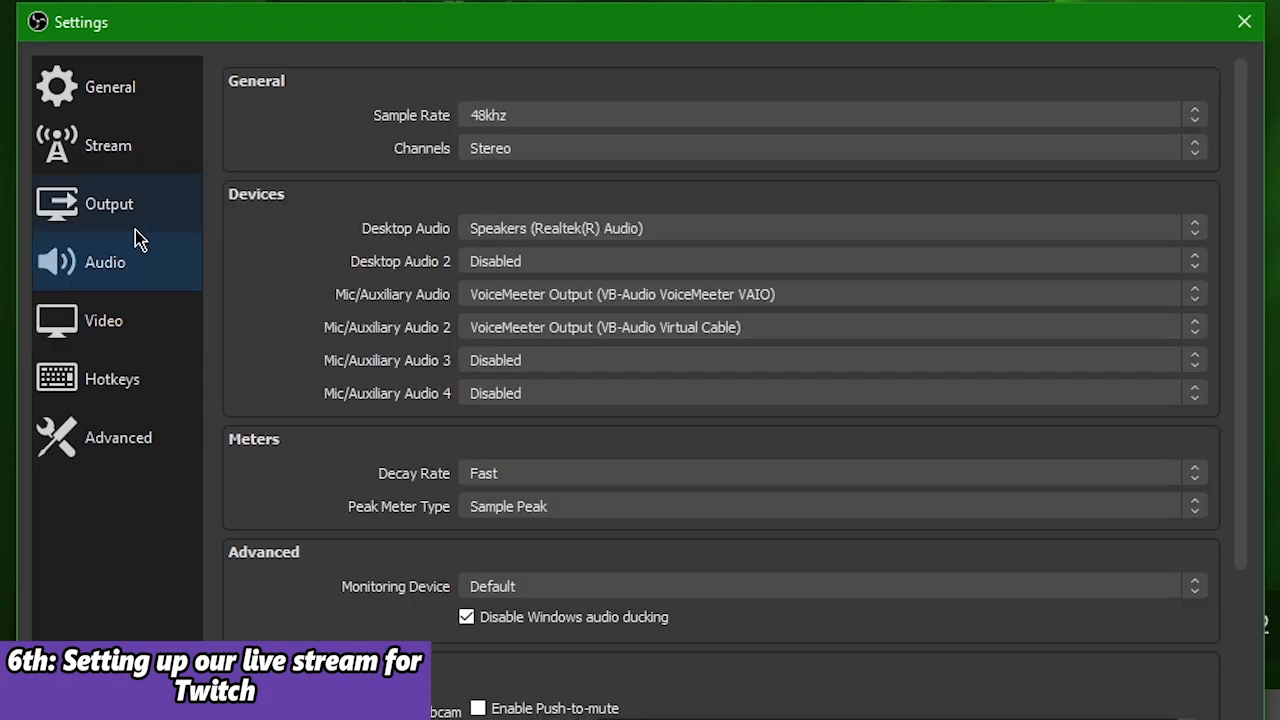
left_click(138, 218)
left_click(138, 169)
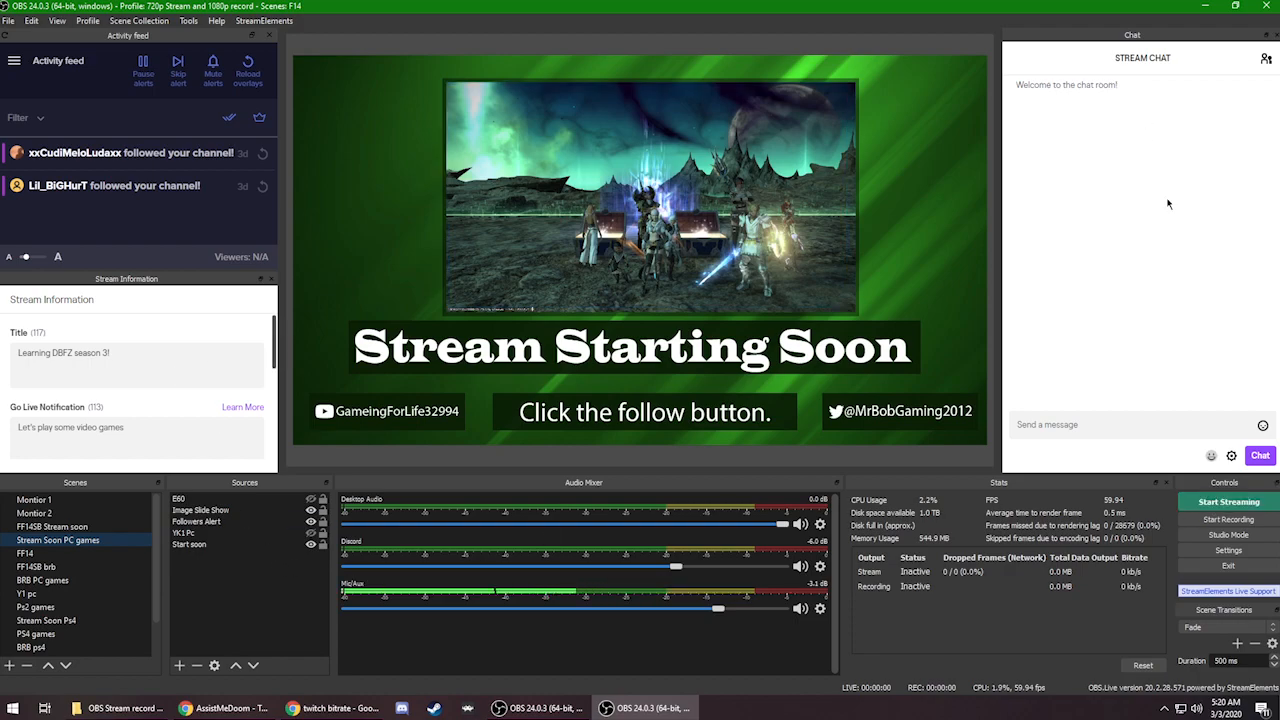
Switch to the Chrome window showing the Google results for twitch bitrate
scroll(194, 365, "down", 1)
scroll(194, 365, "up", 1)
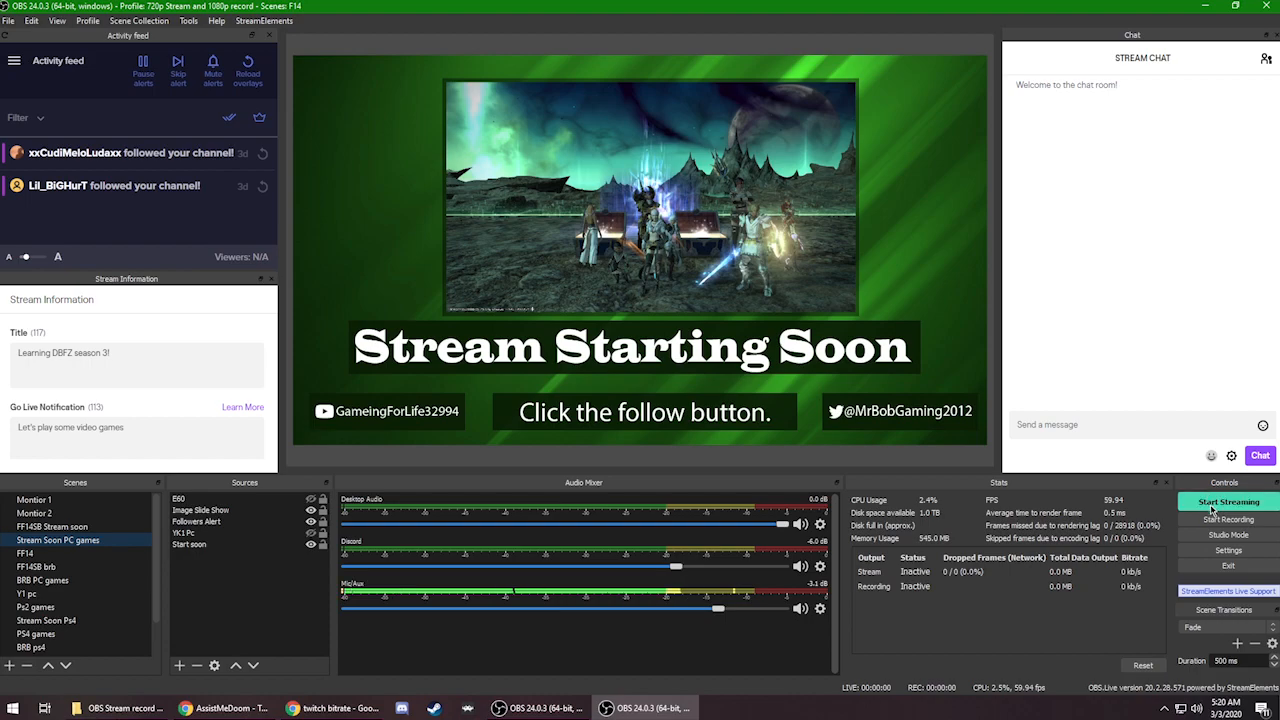
key("alt+Tab")
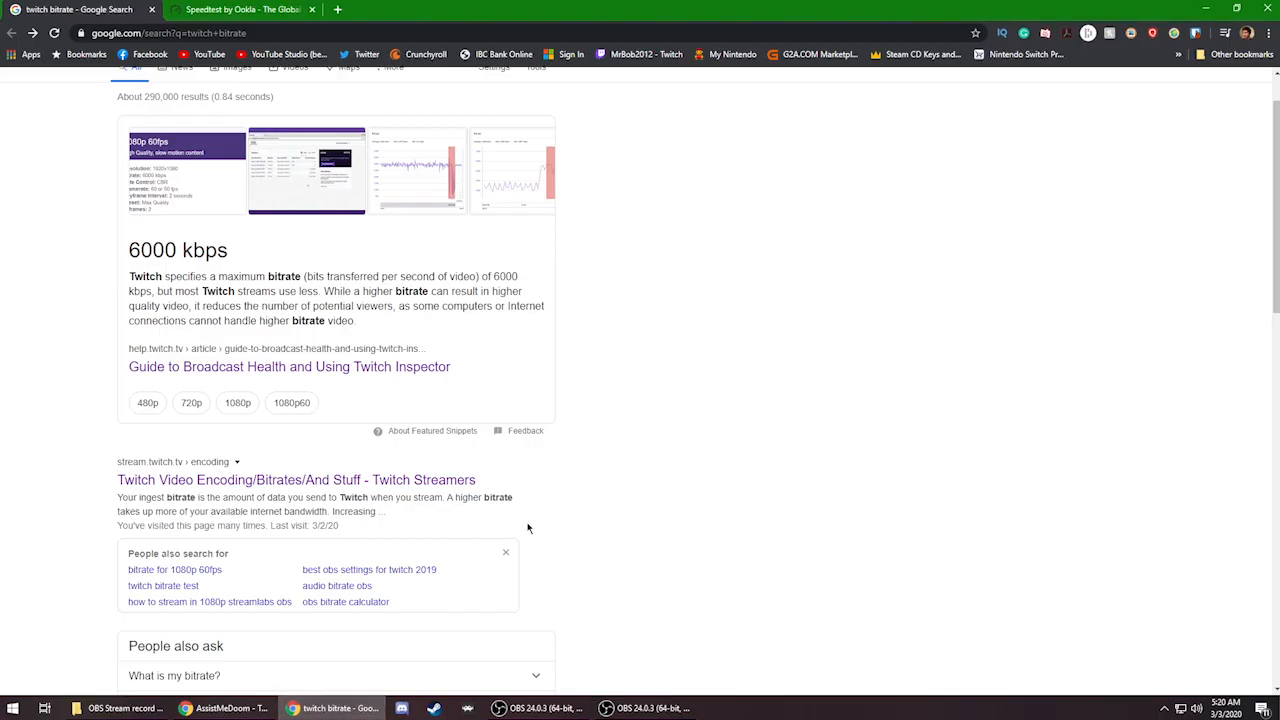